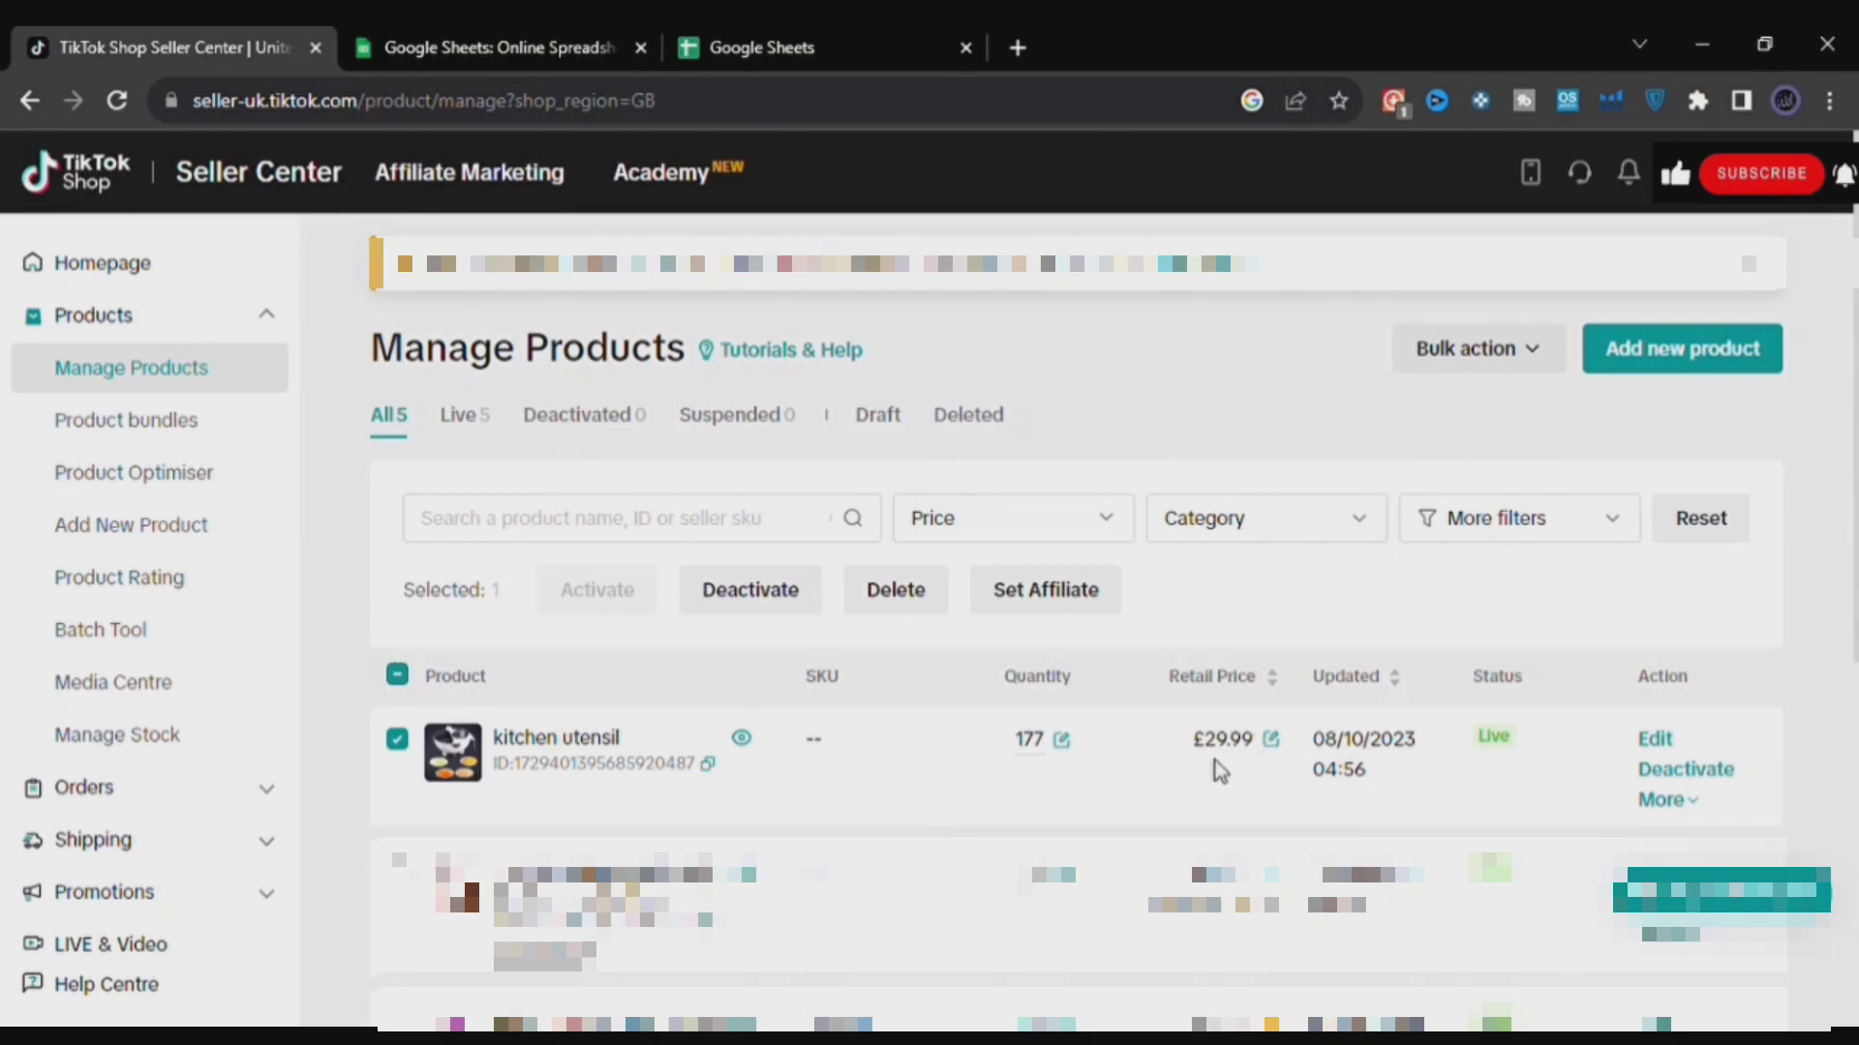
- Set the kitchen utensil product's retail price to £59.99 and save it
click(1272, 740)
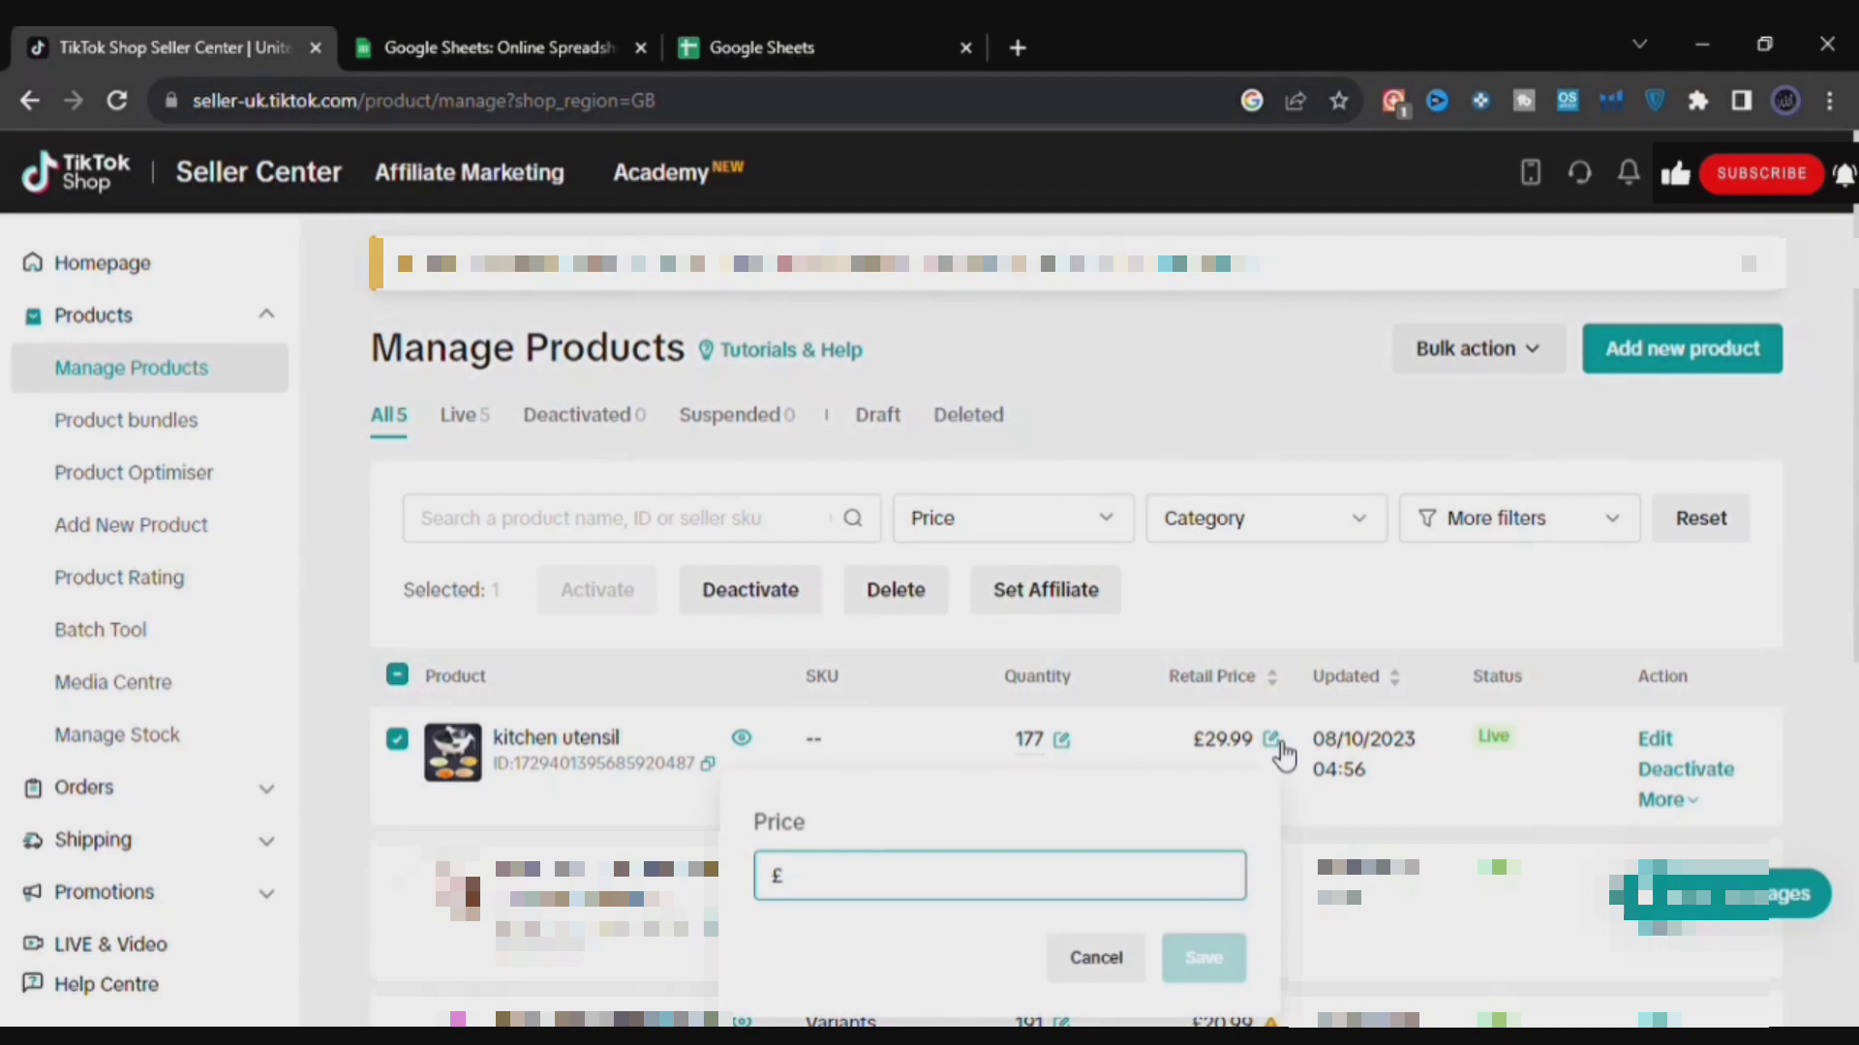
text(59.99)
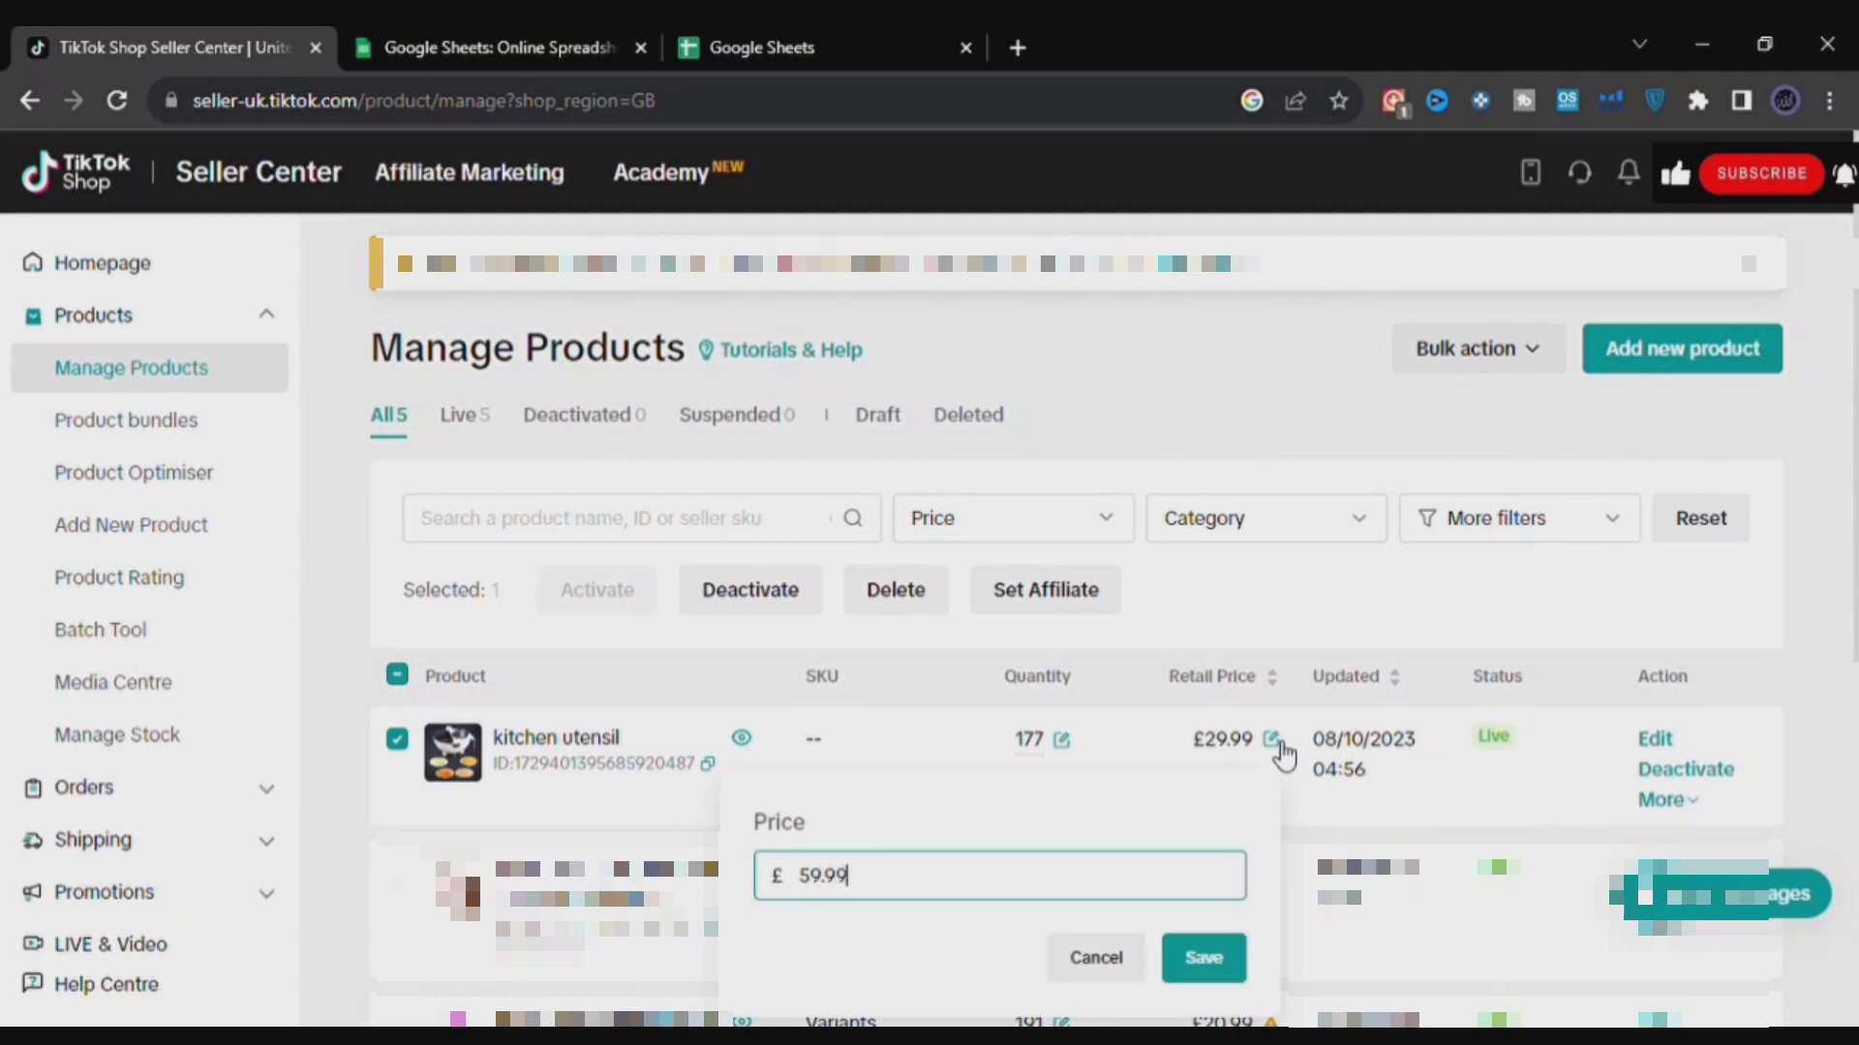
click(1215, 970)
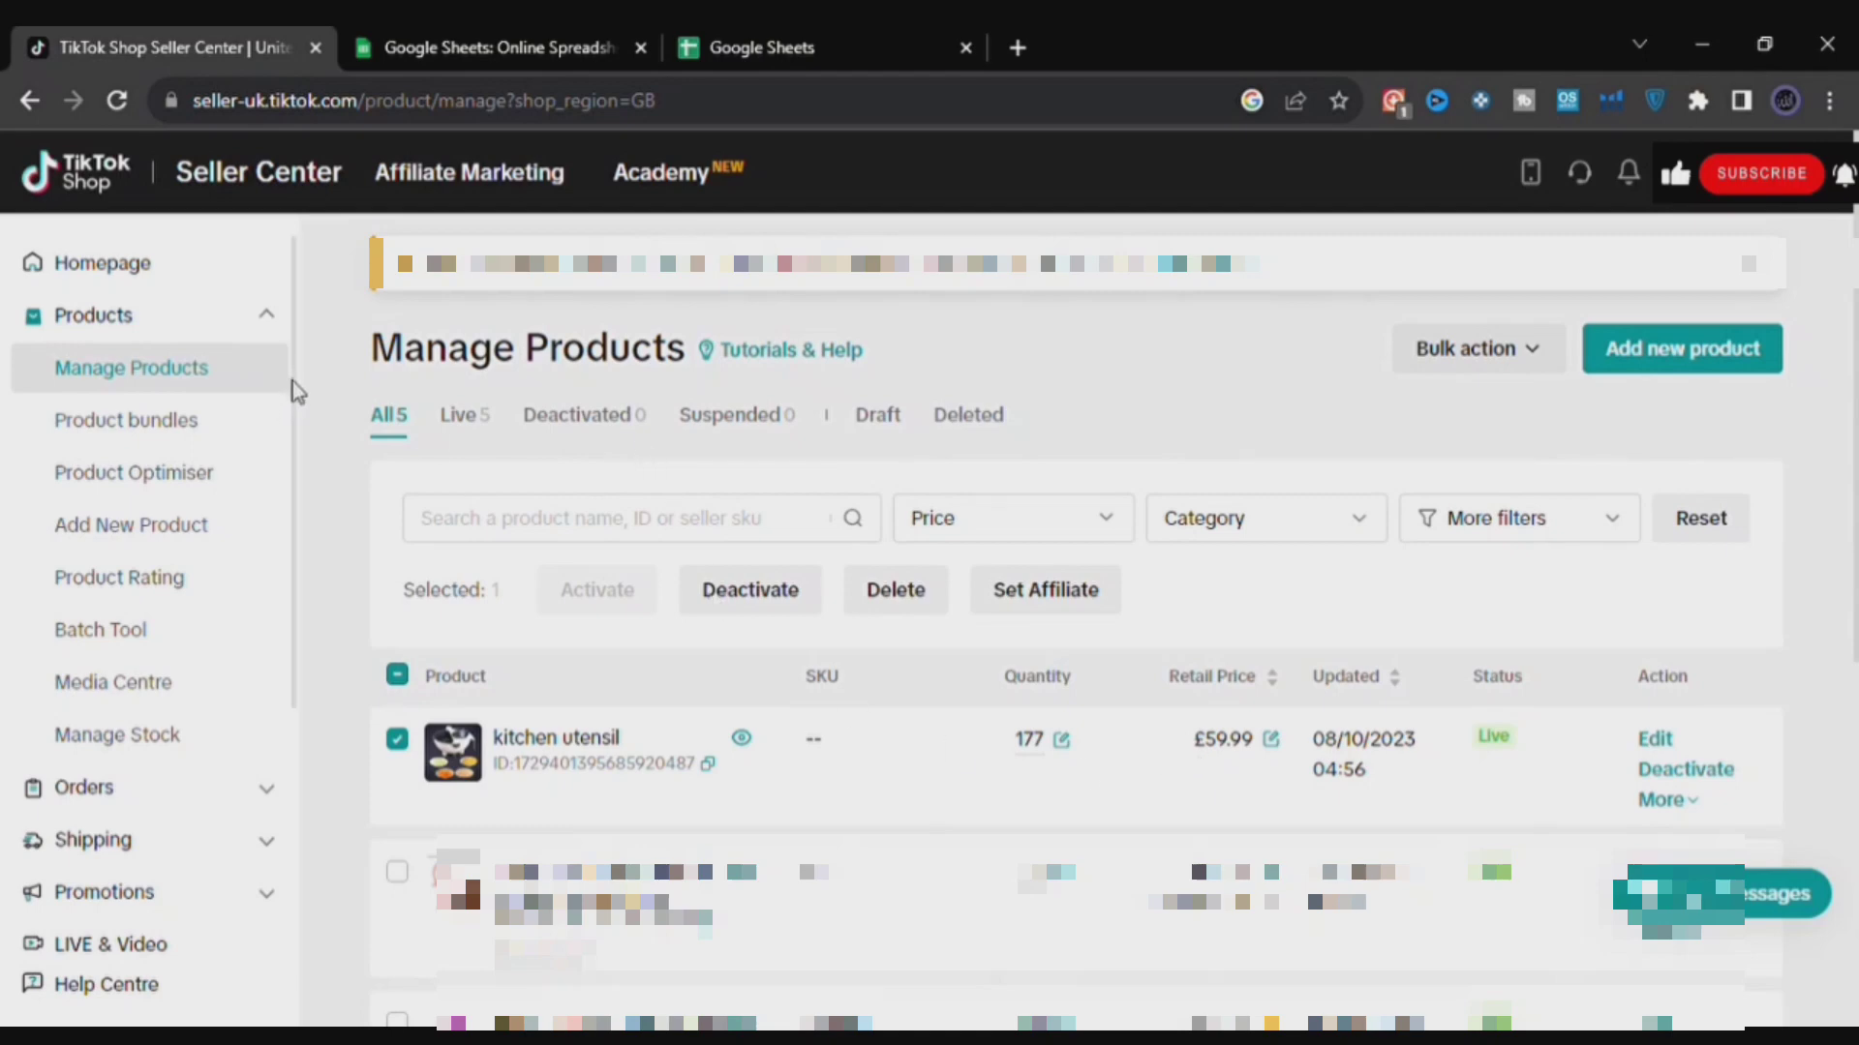
- Go to the shop's promotional tools and start creating a new Product discount promotion
drag(294, 385, 307, 585)
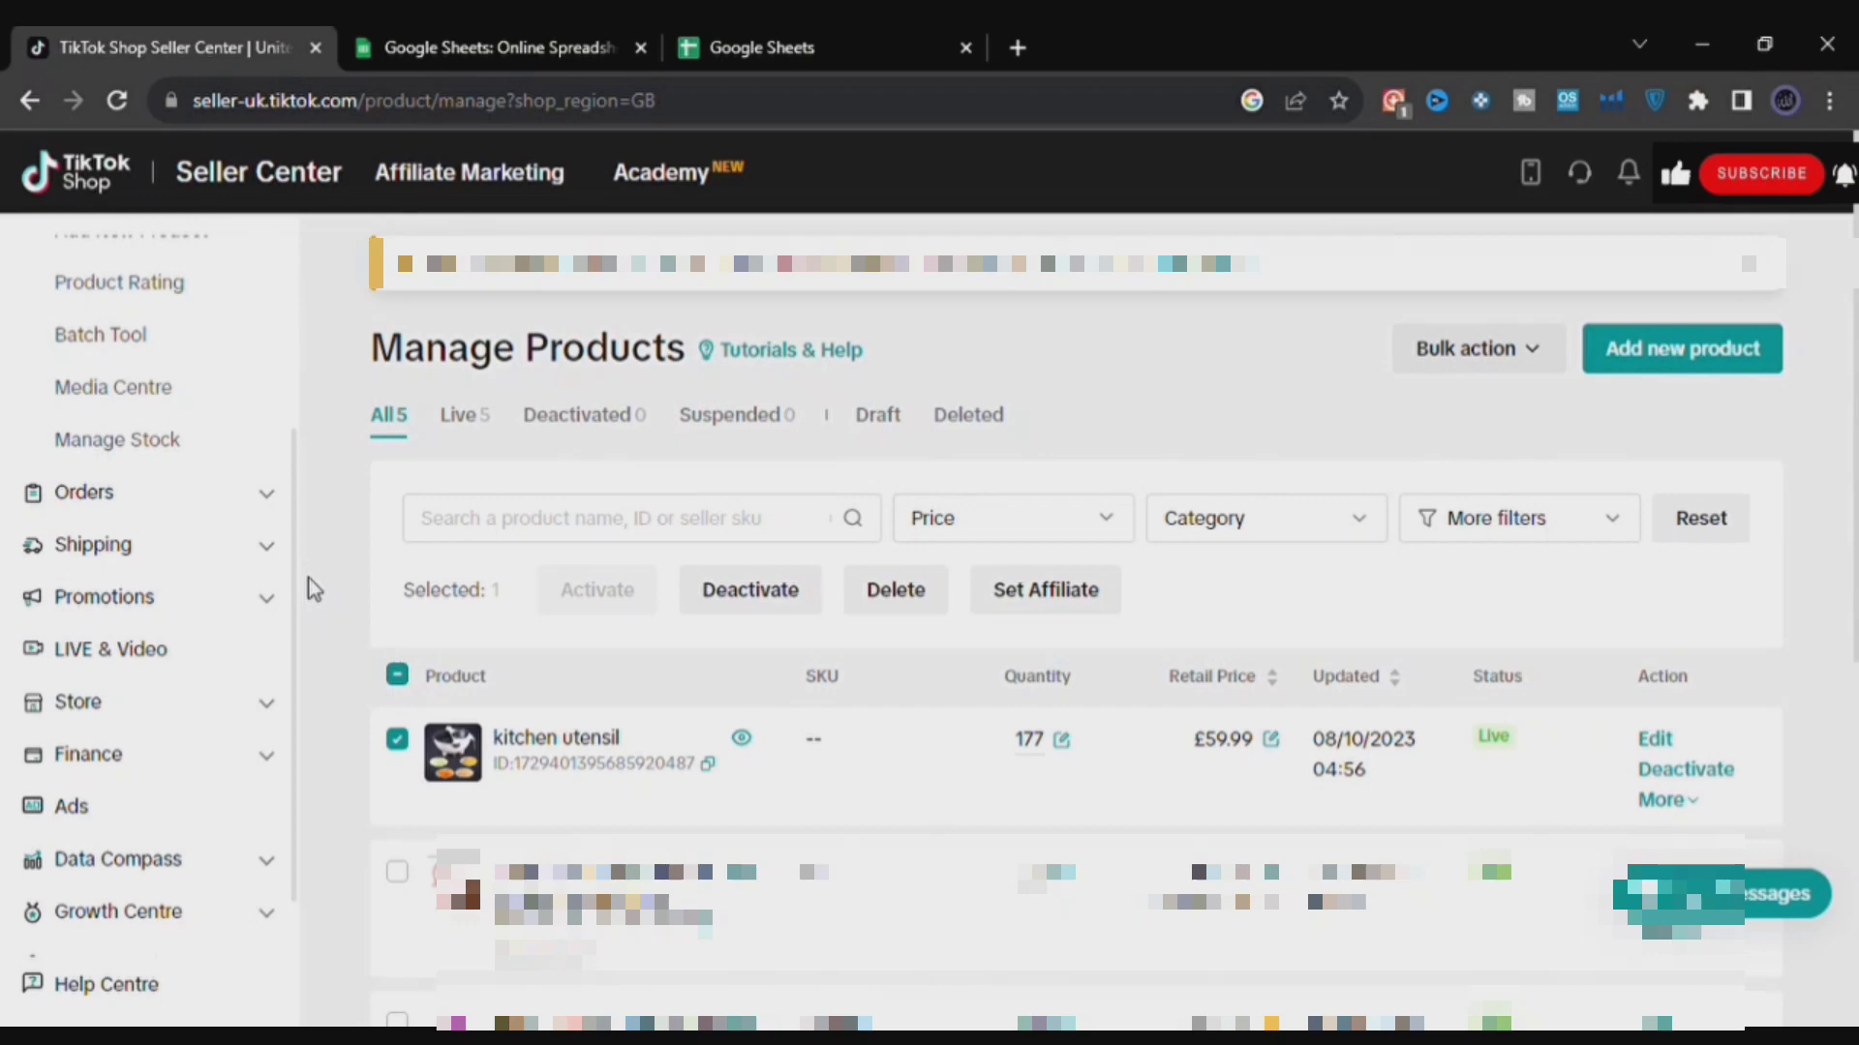
click(223, 616)
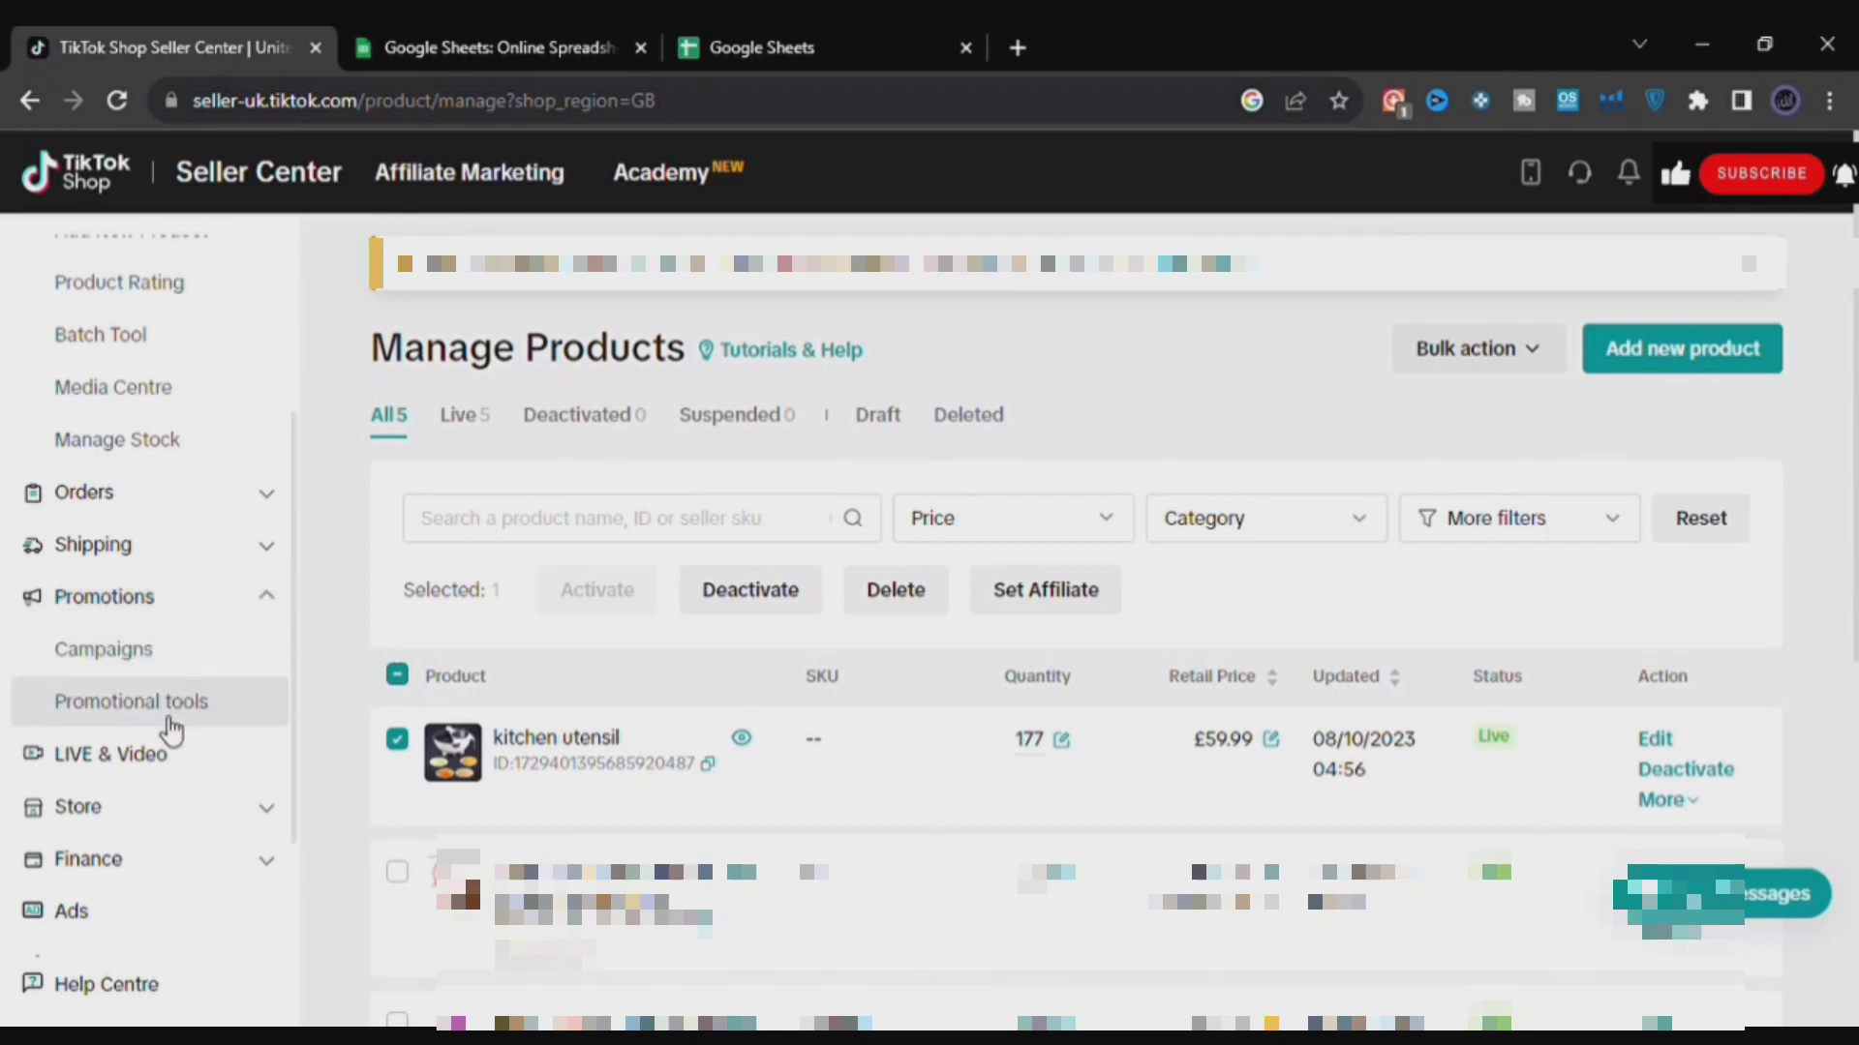
click(172, 726)
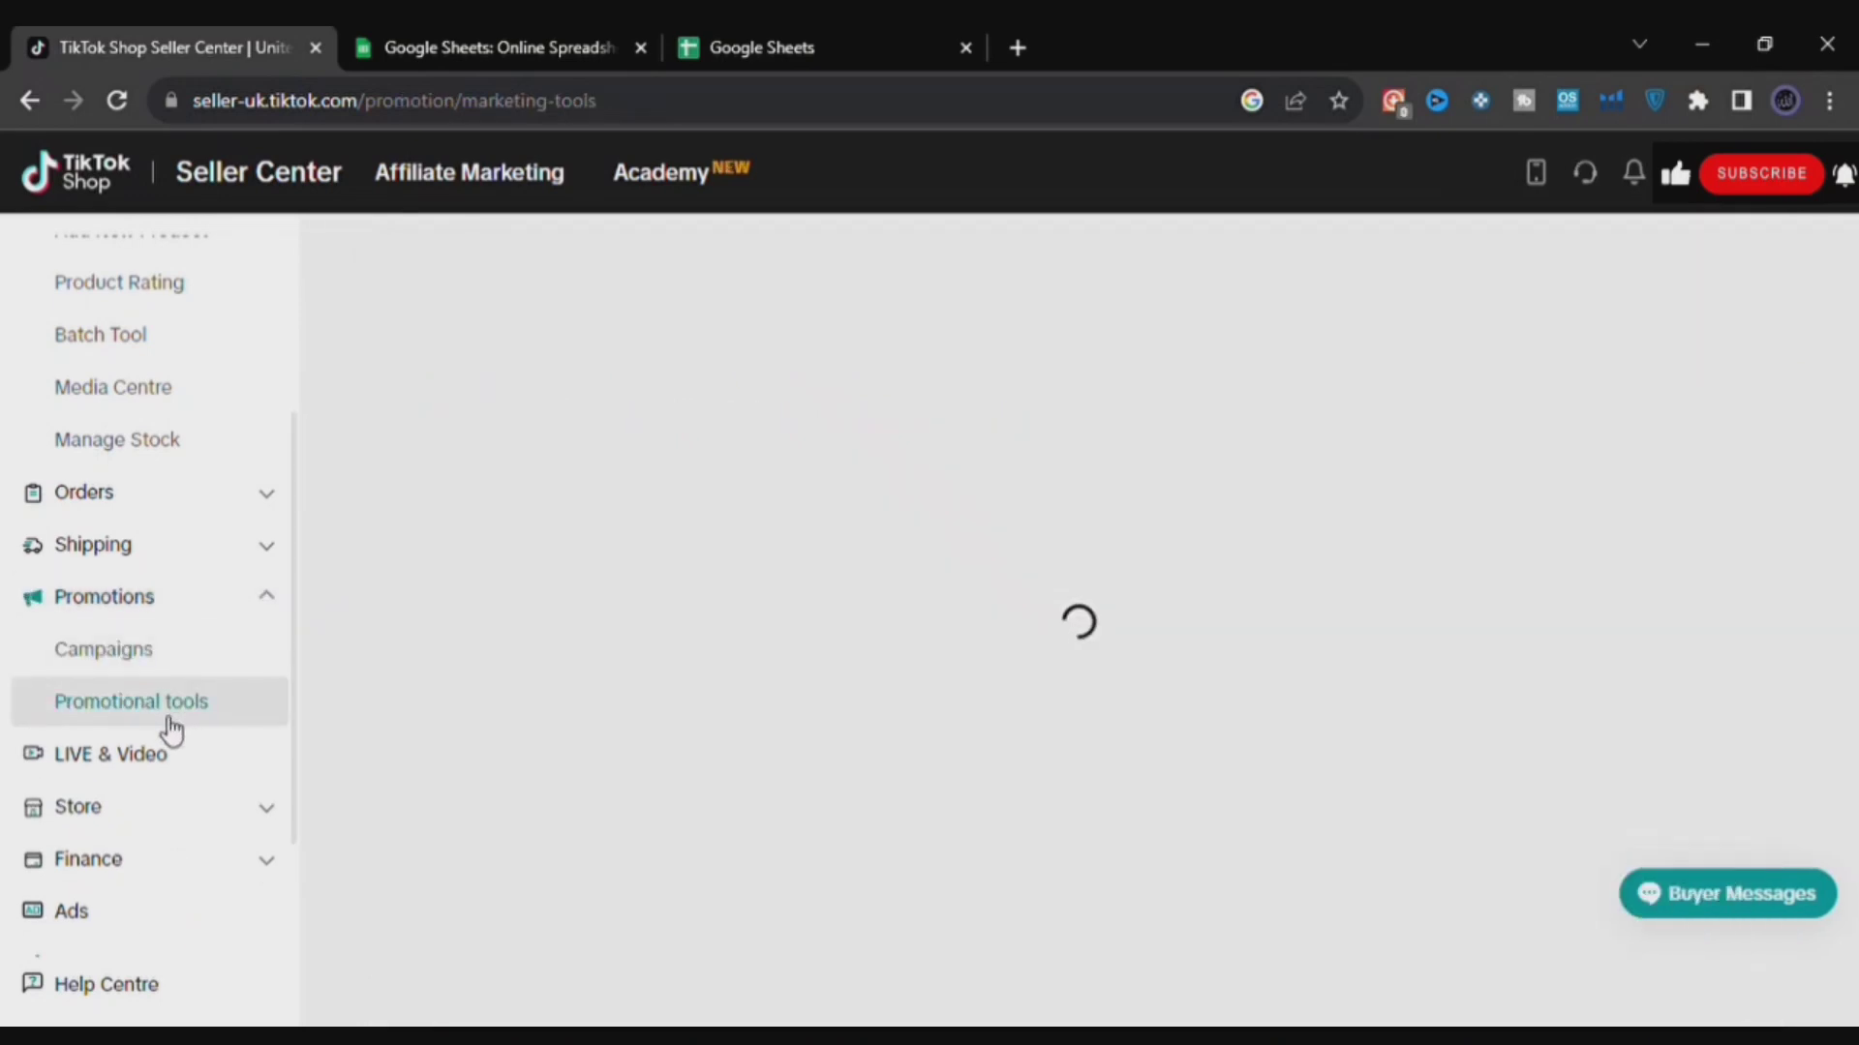
scroll(1074, 619, down, 4)
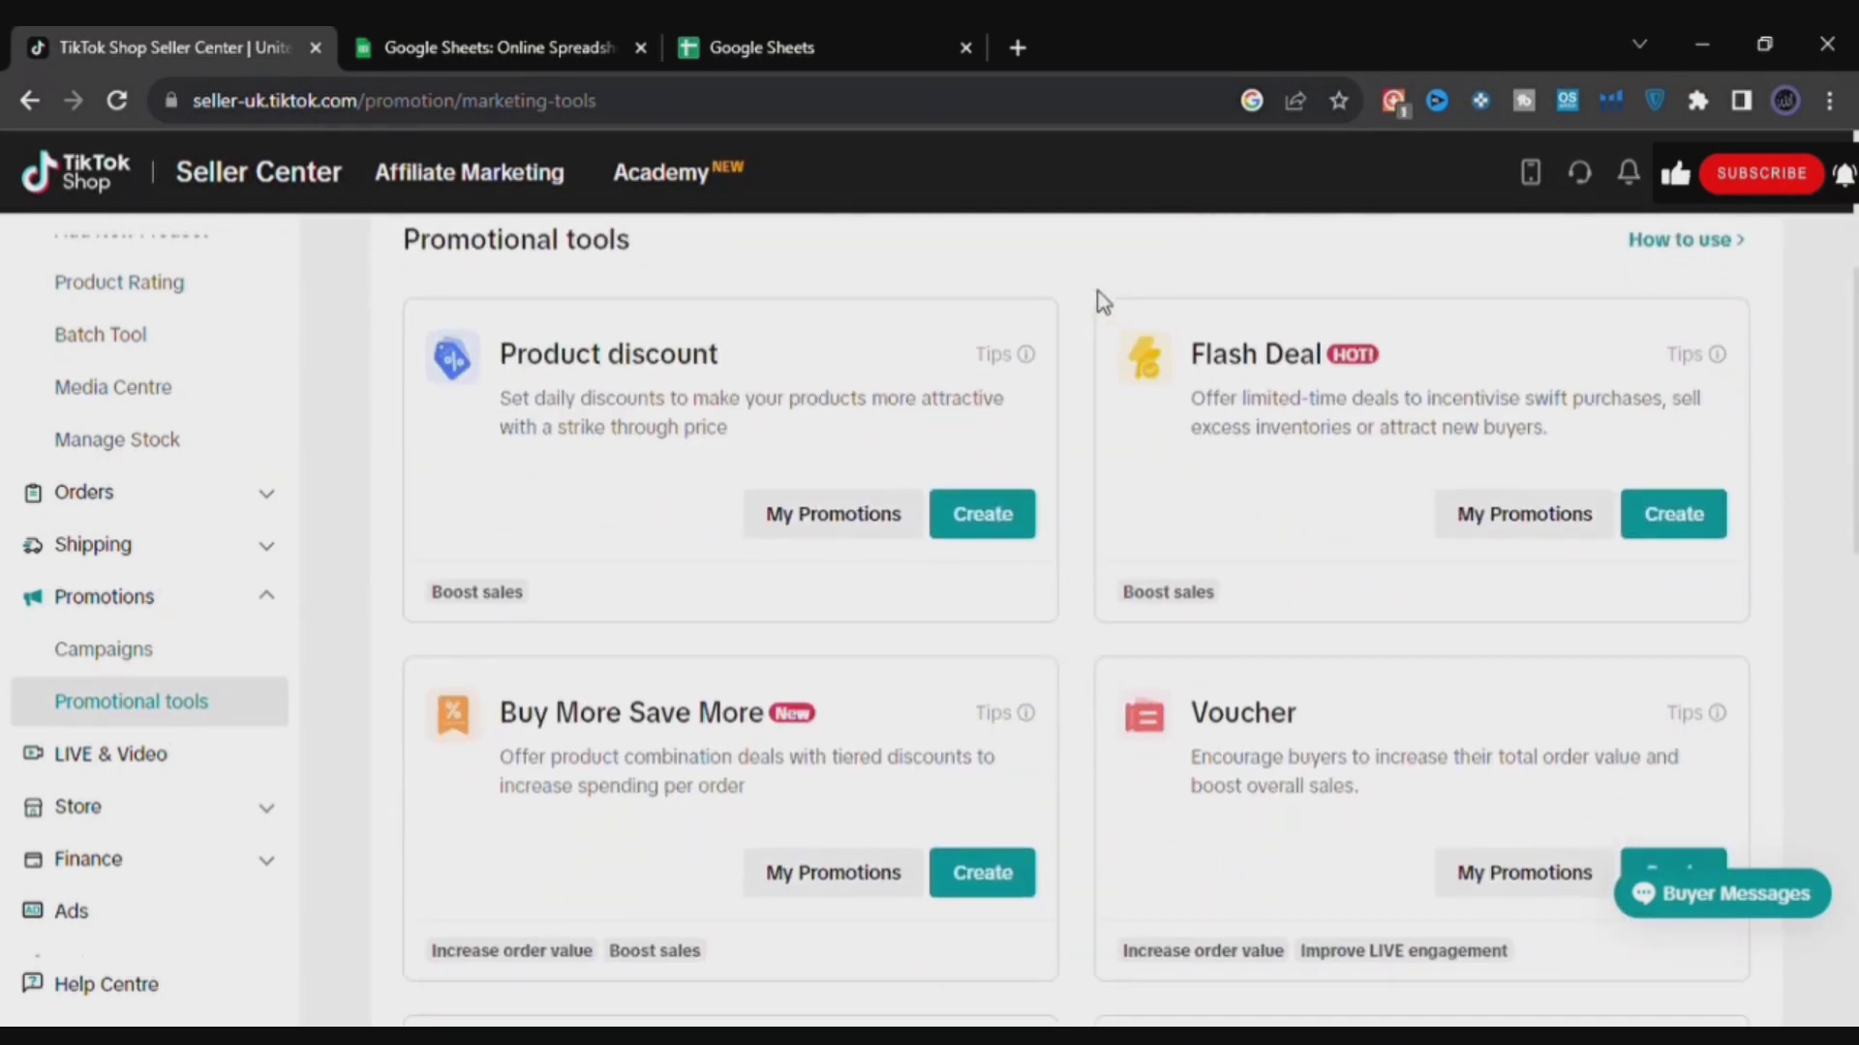
mouse_move(589, 375)
click(985, 525)
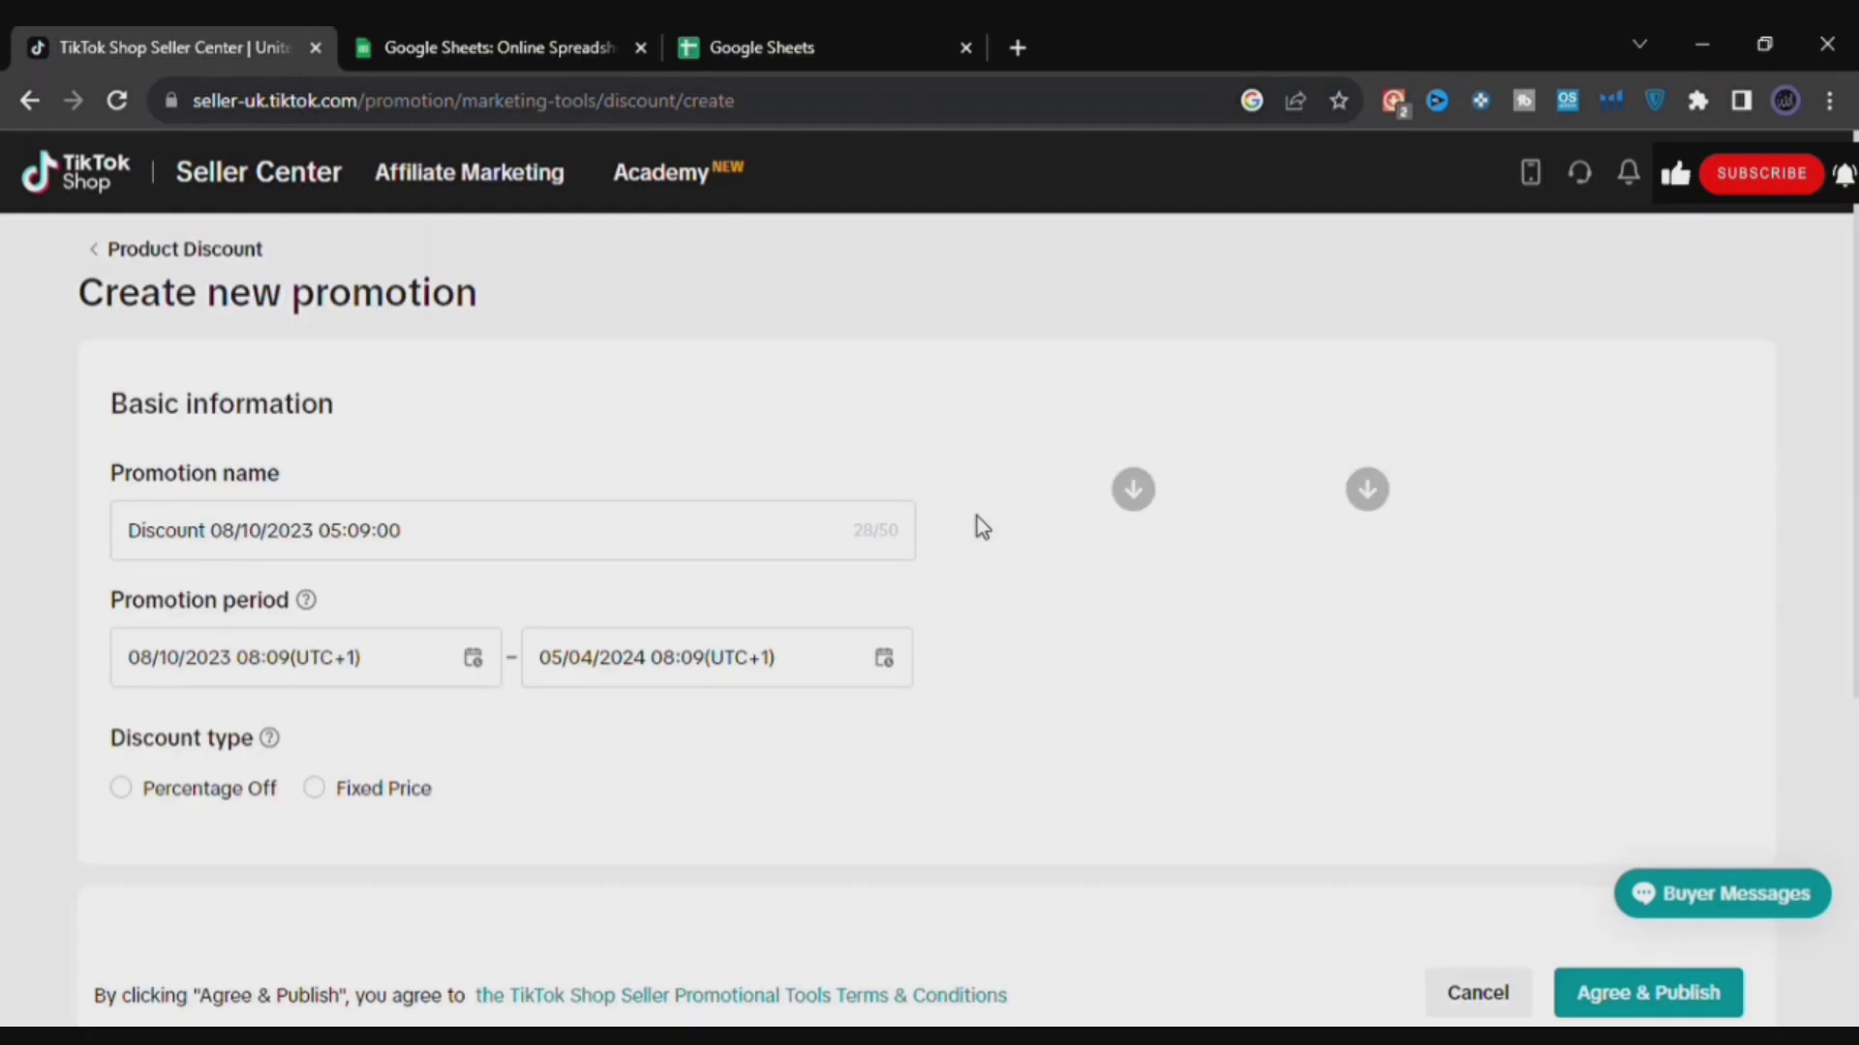
- Replace the date and time in the promotion name so that it reads "Discount kitchen"
click(191, 520)
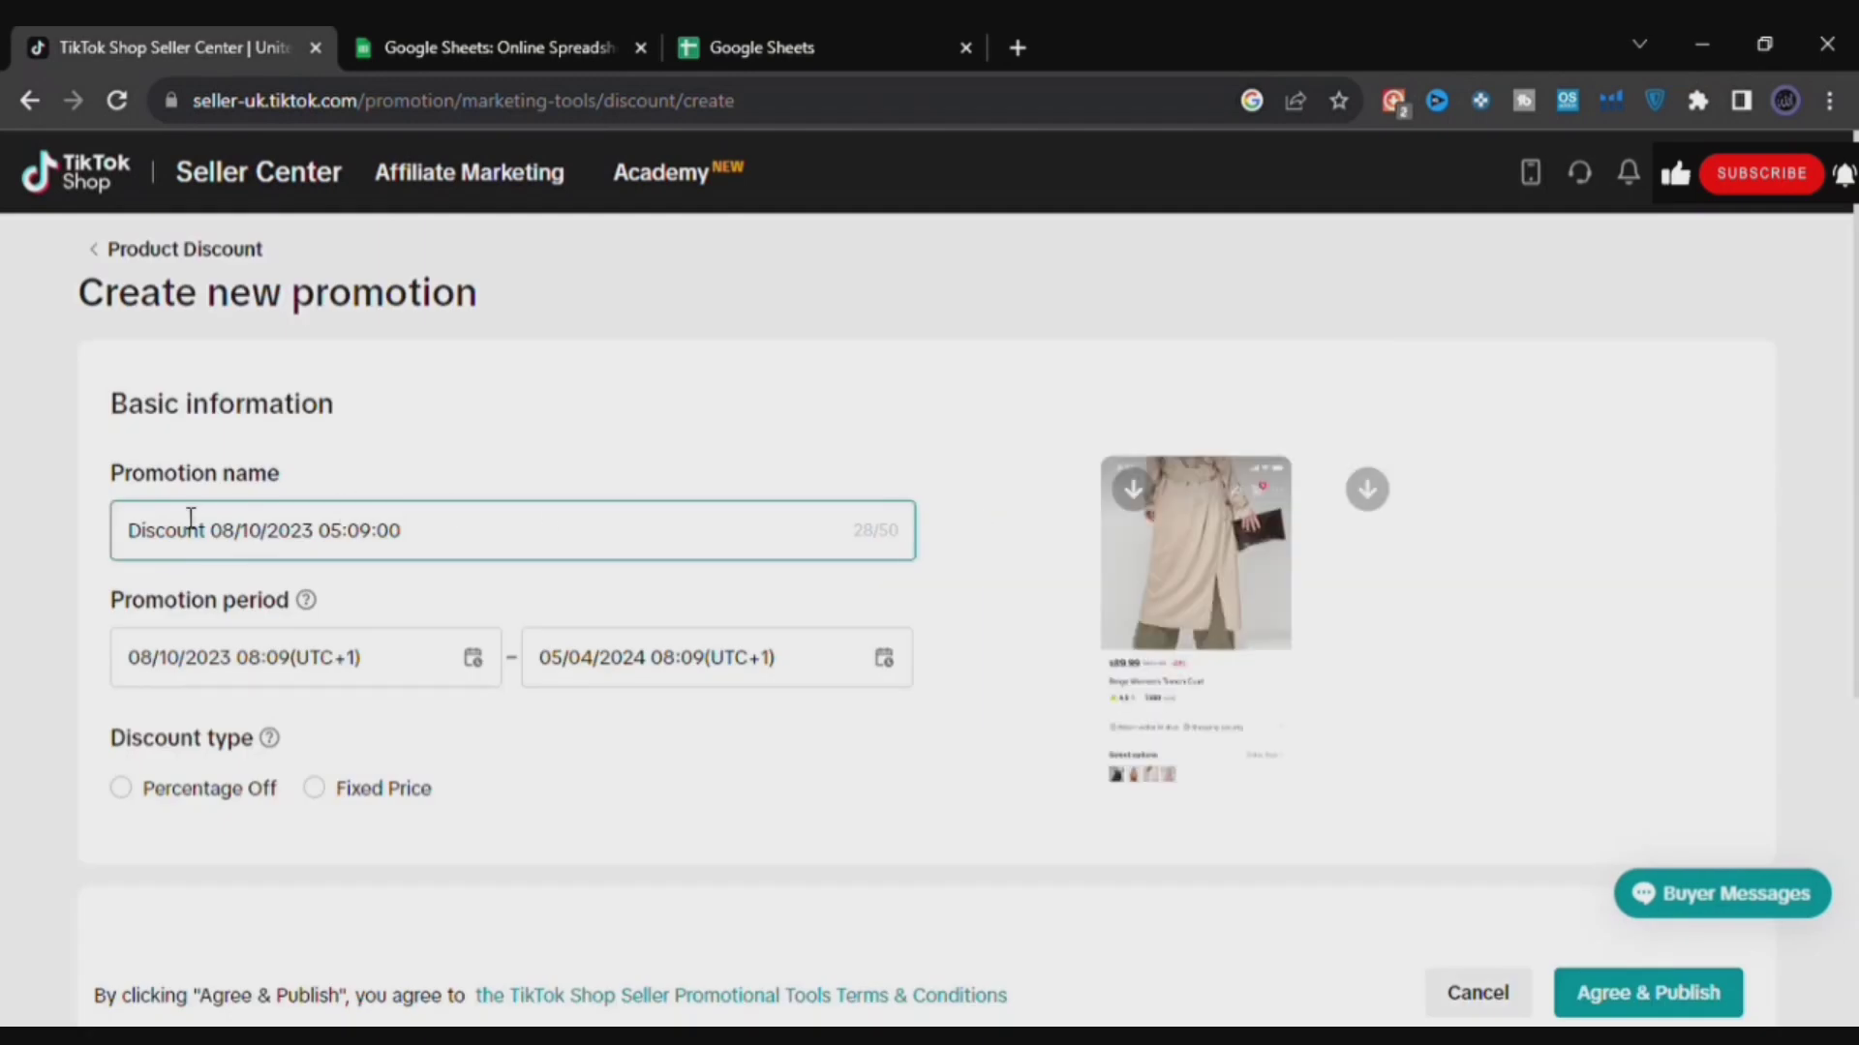
click(415, 544)
drag(415, 544, 224, 545)
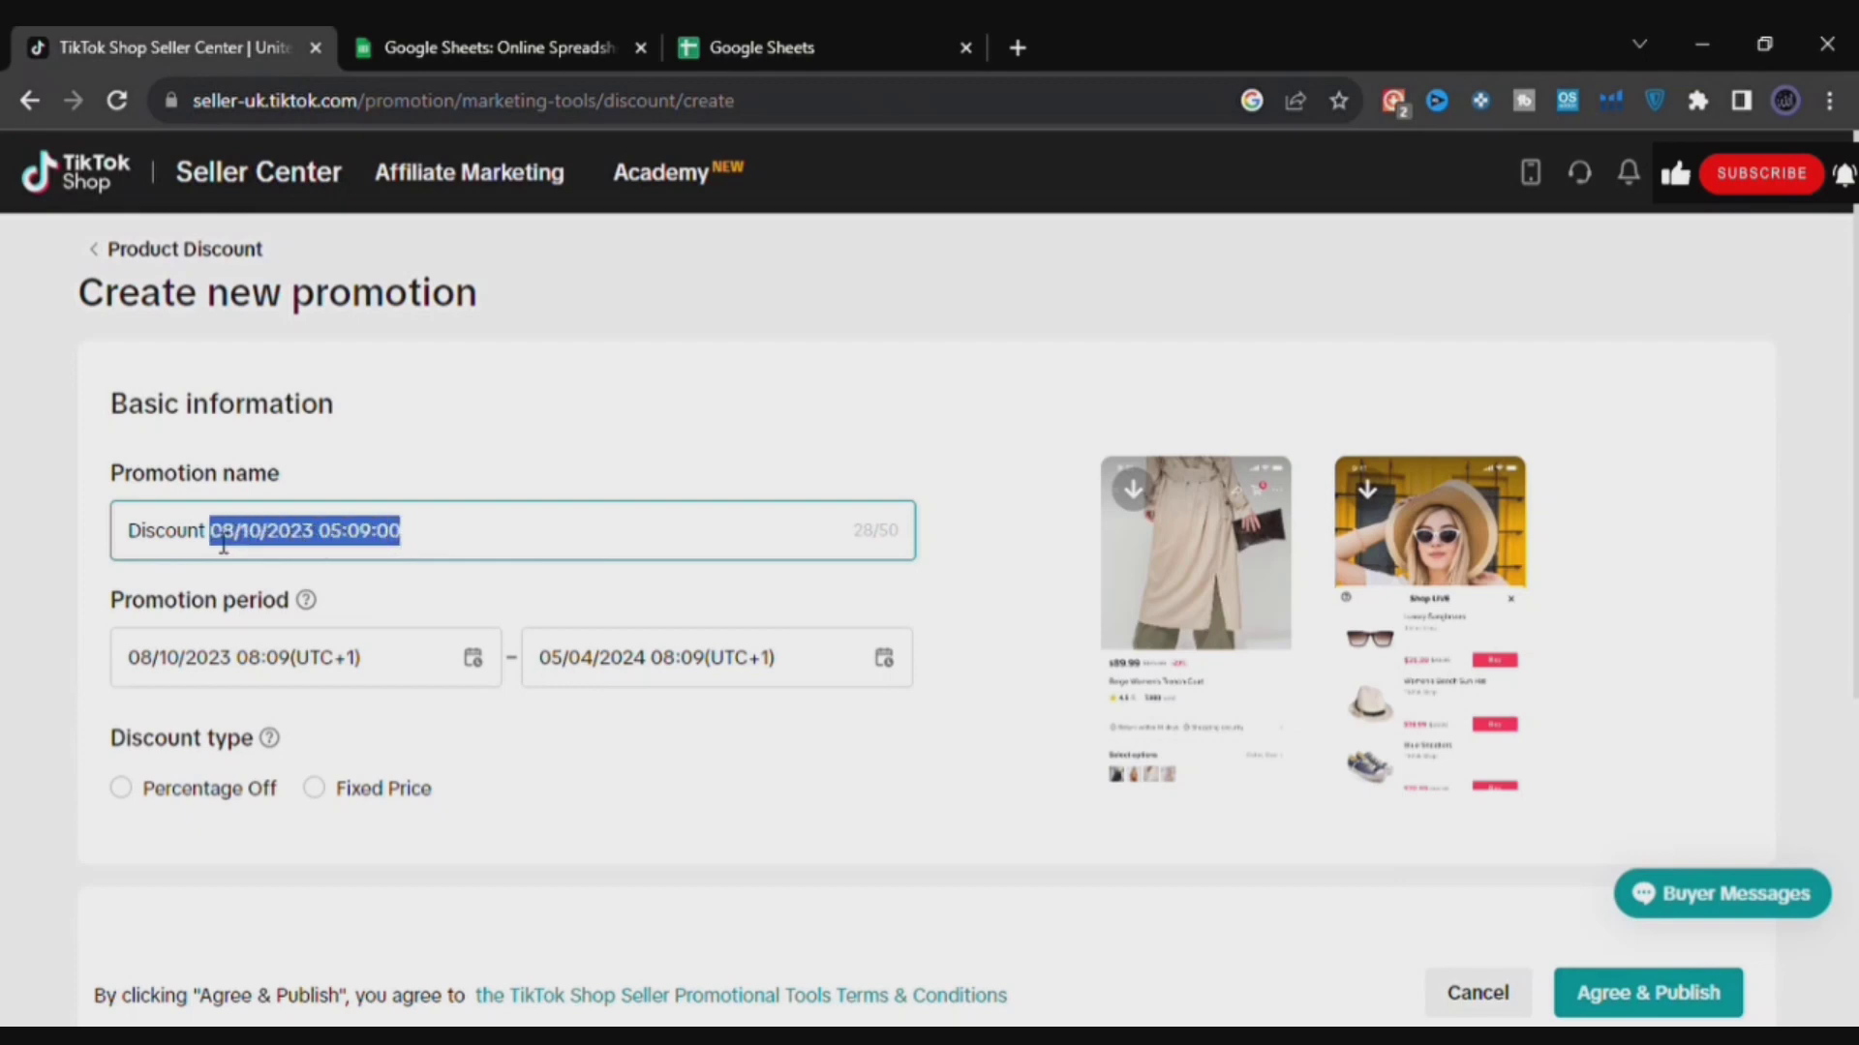
key(BackSpace)
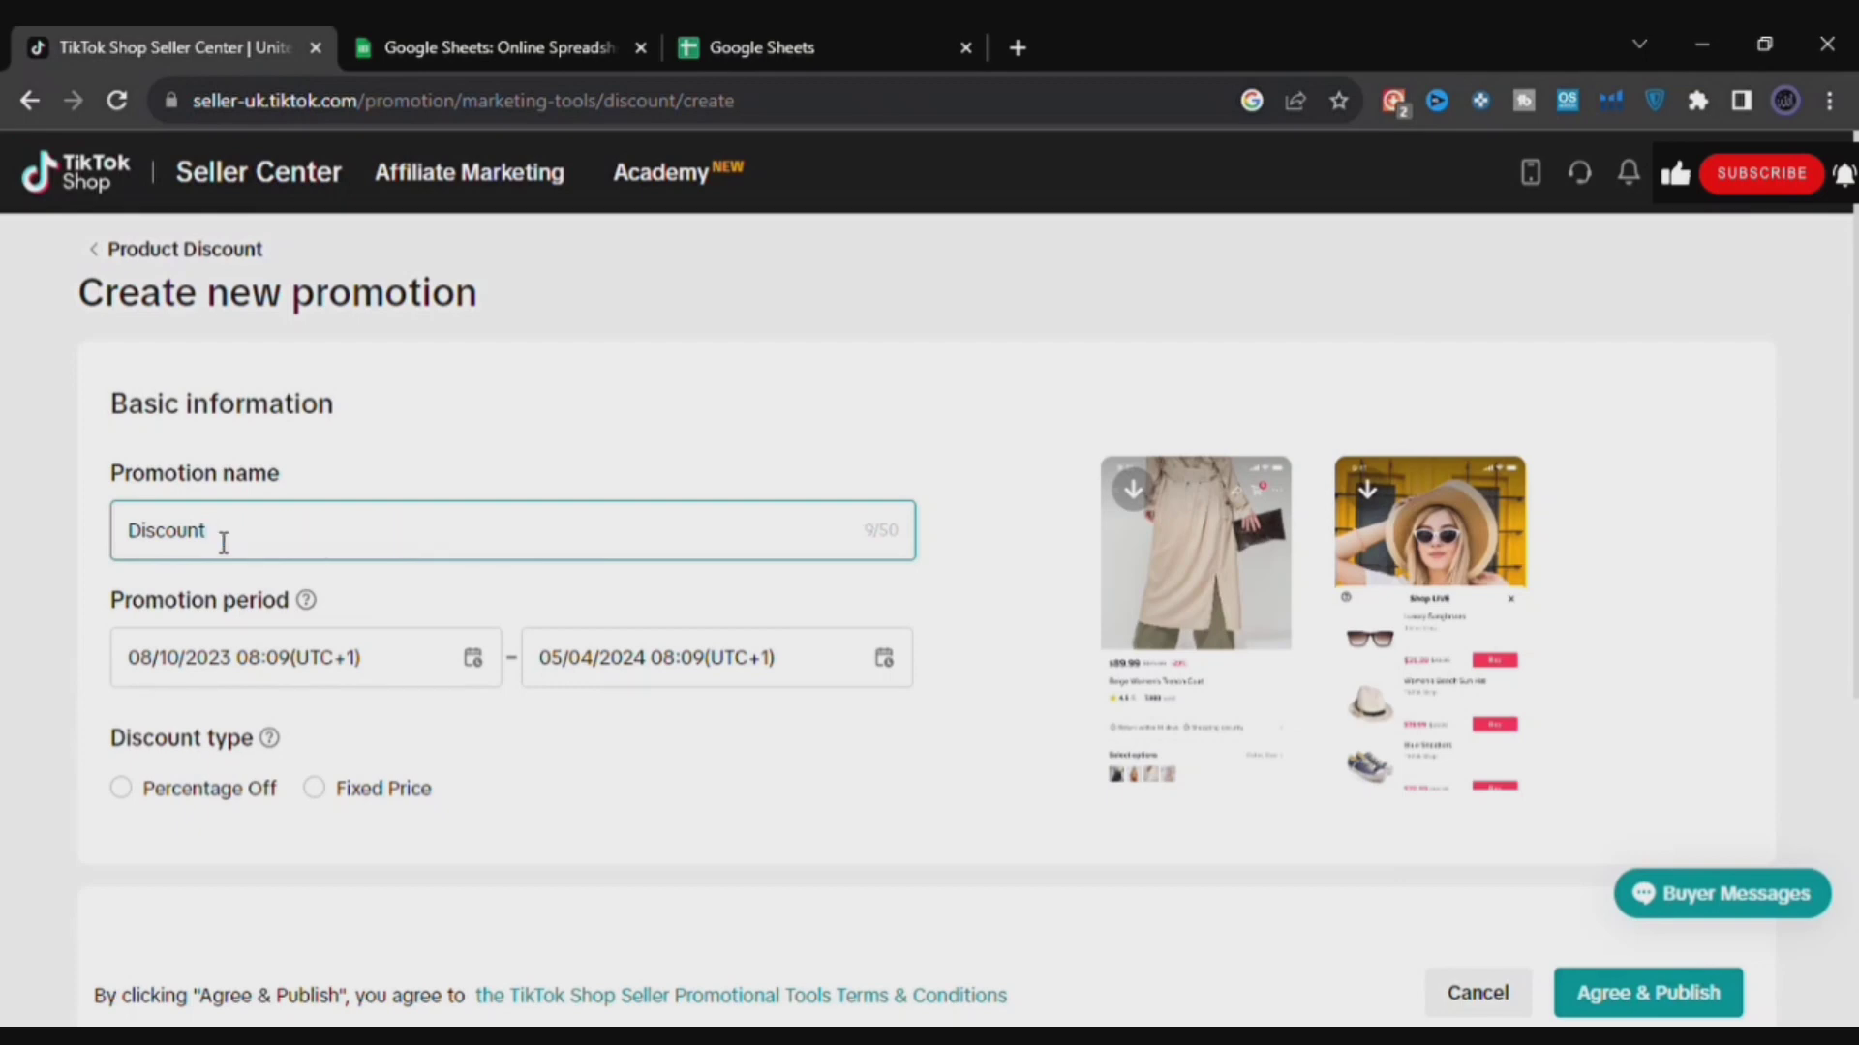
text(kitchen)
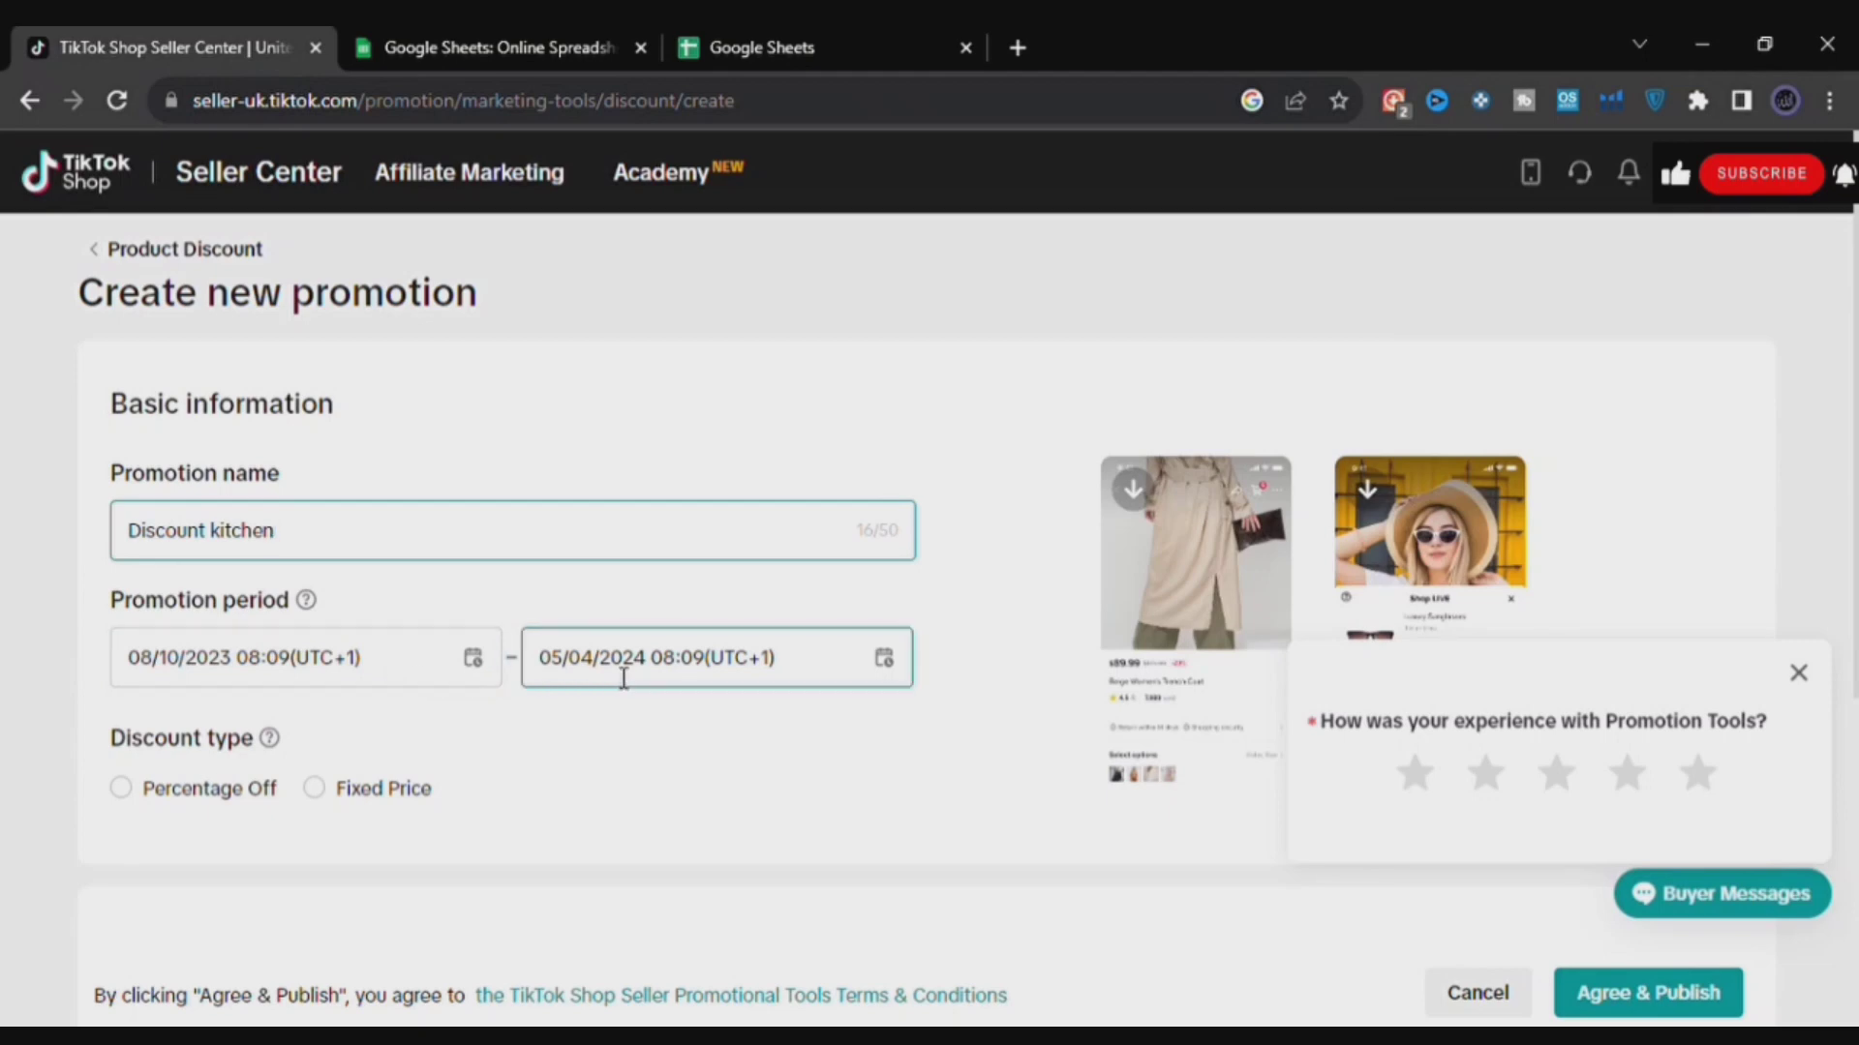
- Check the start and end dates of the promotion period
click(237, 682)
click(215, 657)
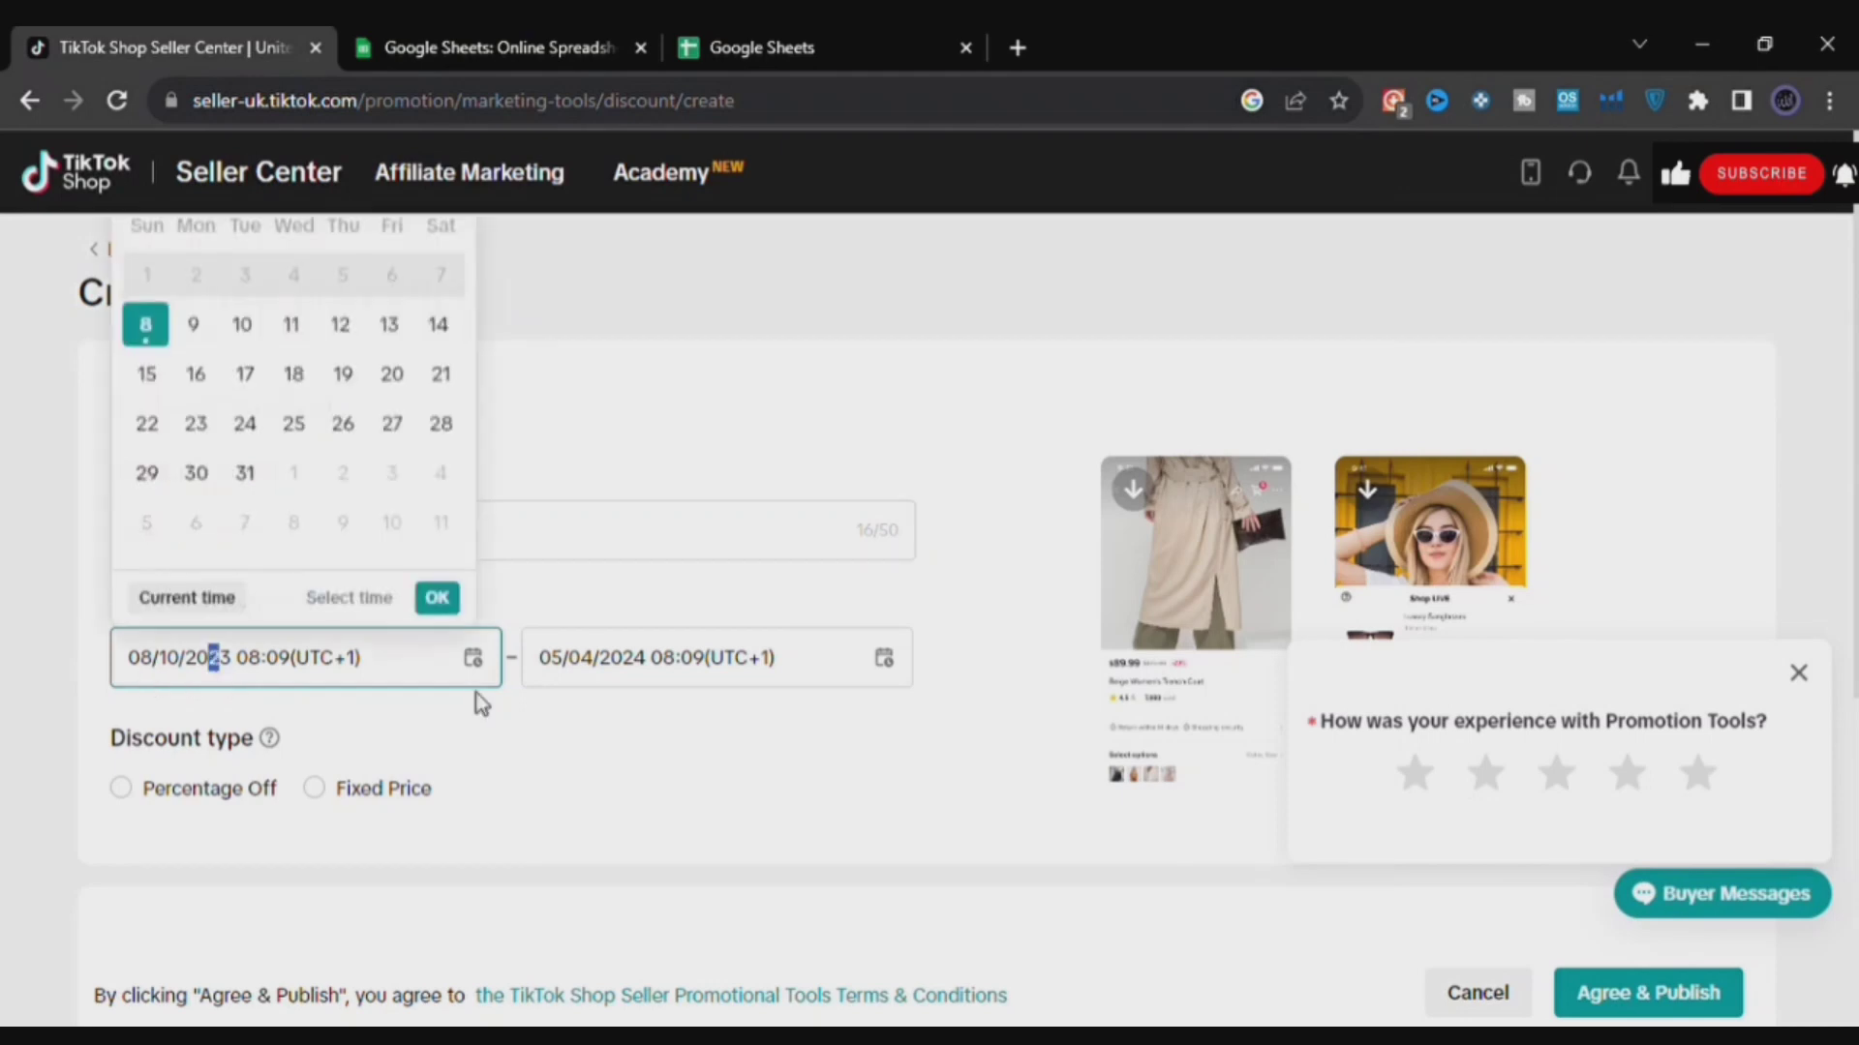
drag(655, 668, 617, 668)
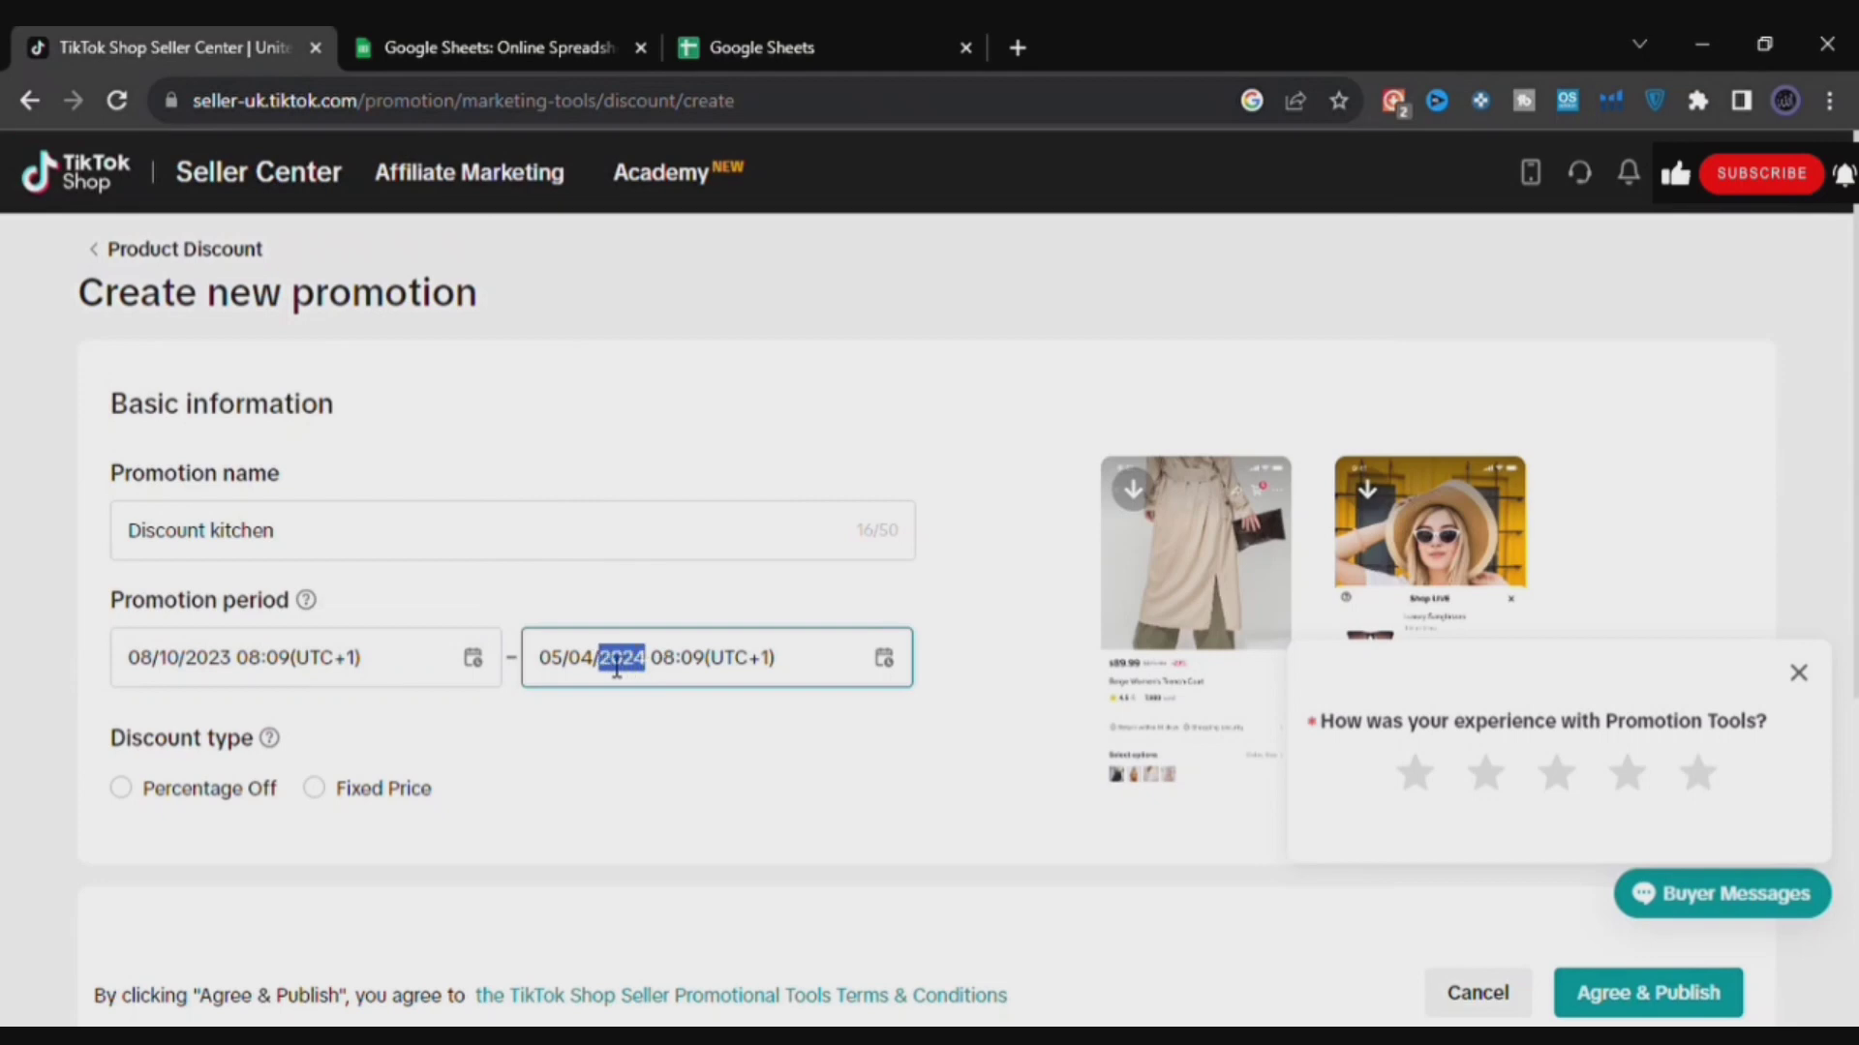
click(623, 759)
- Set the promotion's discount type to Percentage Off
click(122, 789)
scroll(280, 618, down, 2)
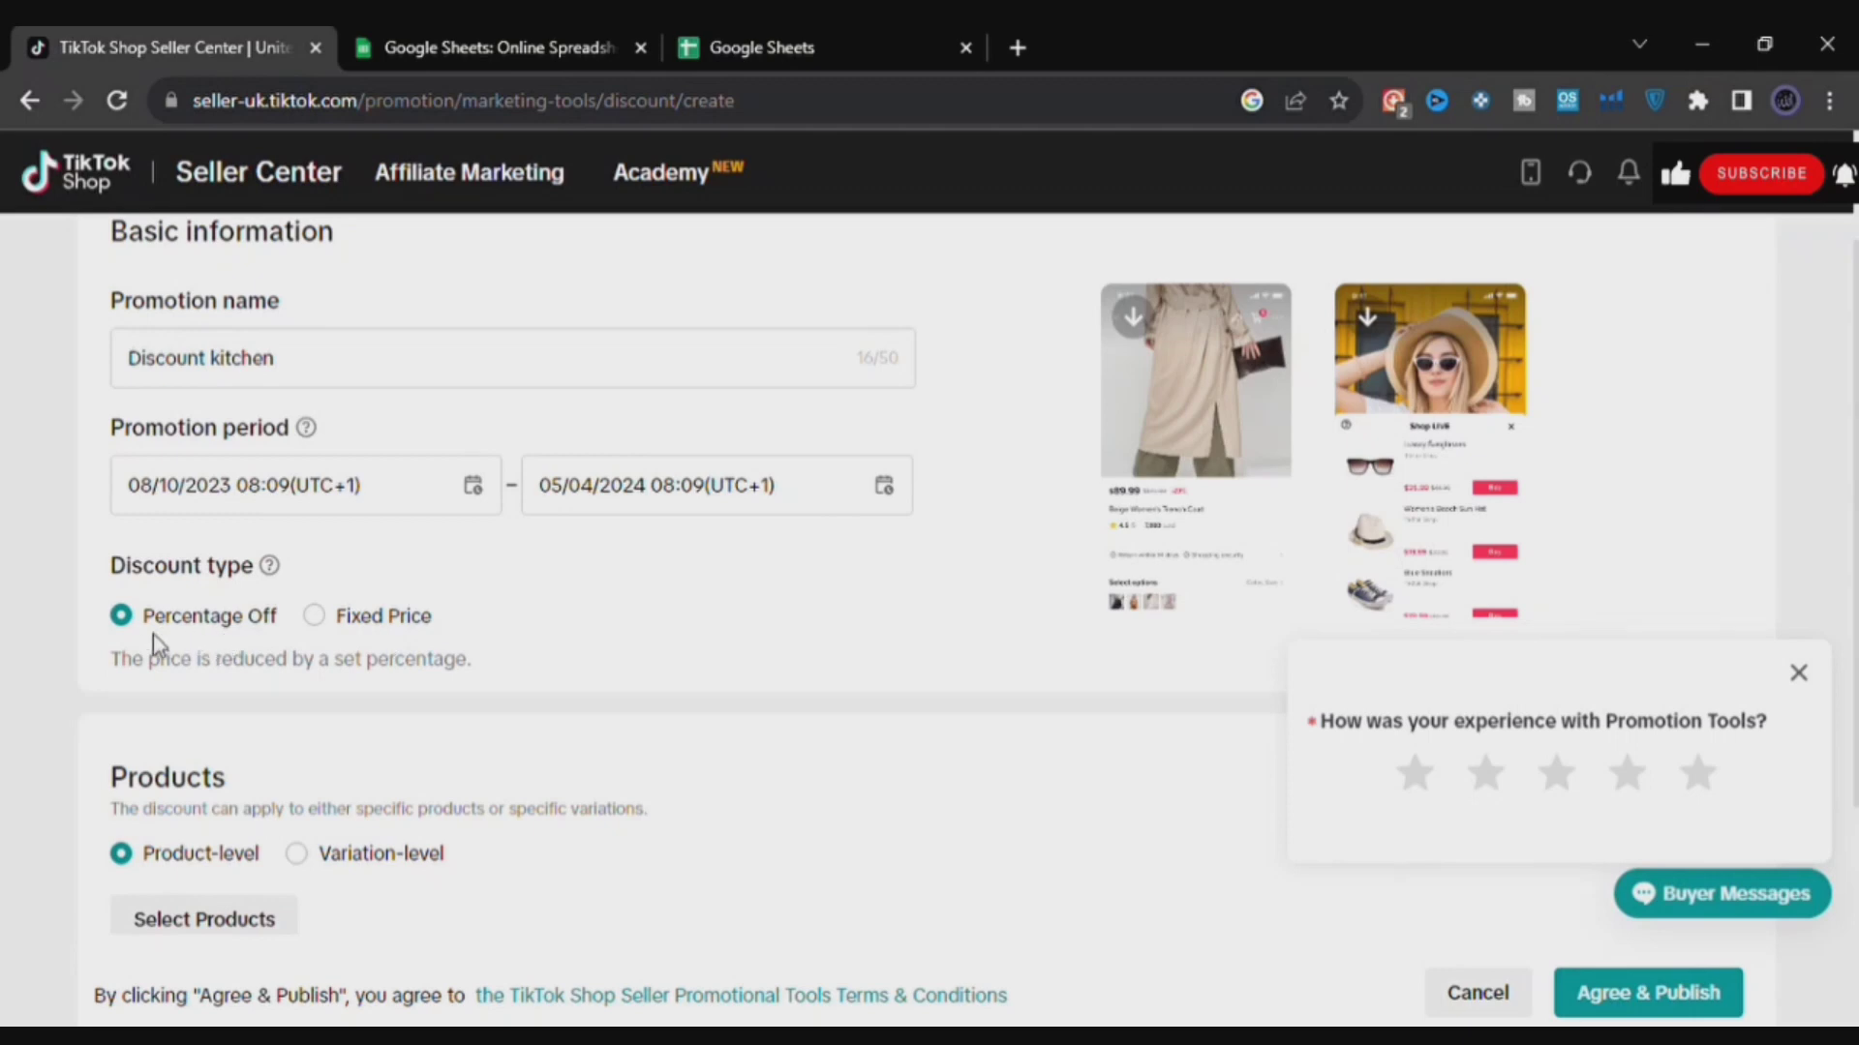
scroll(262, 629, down, 2)
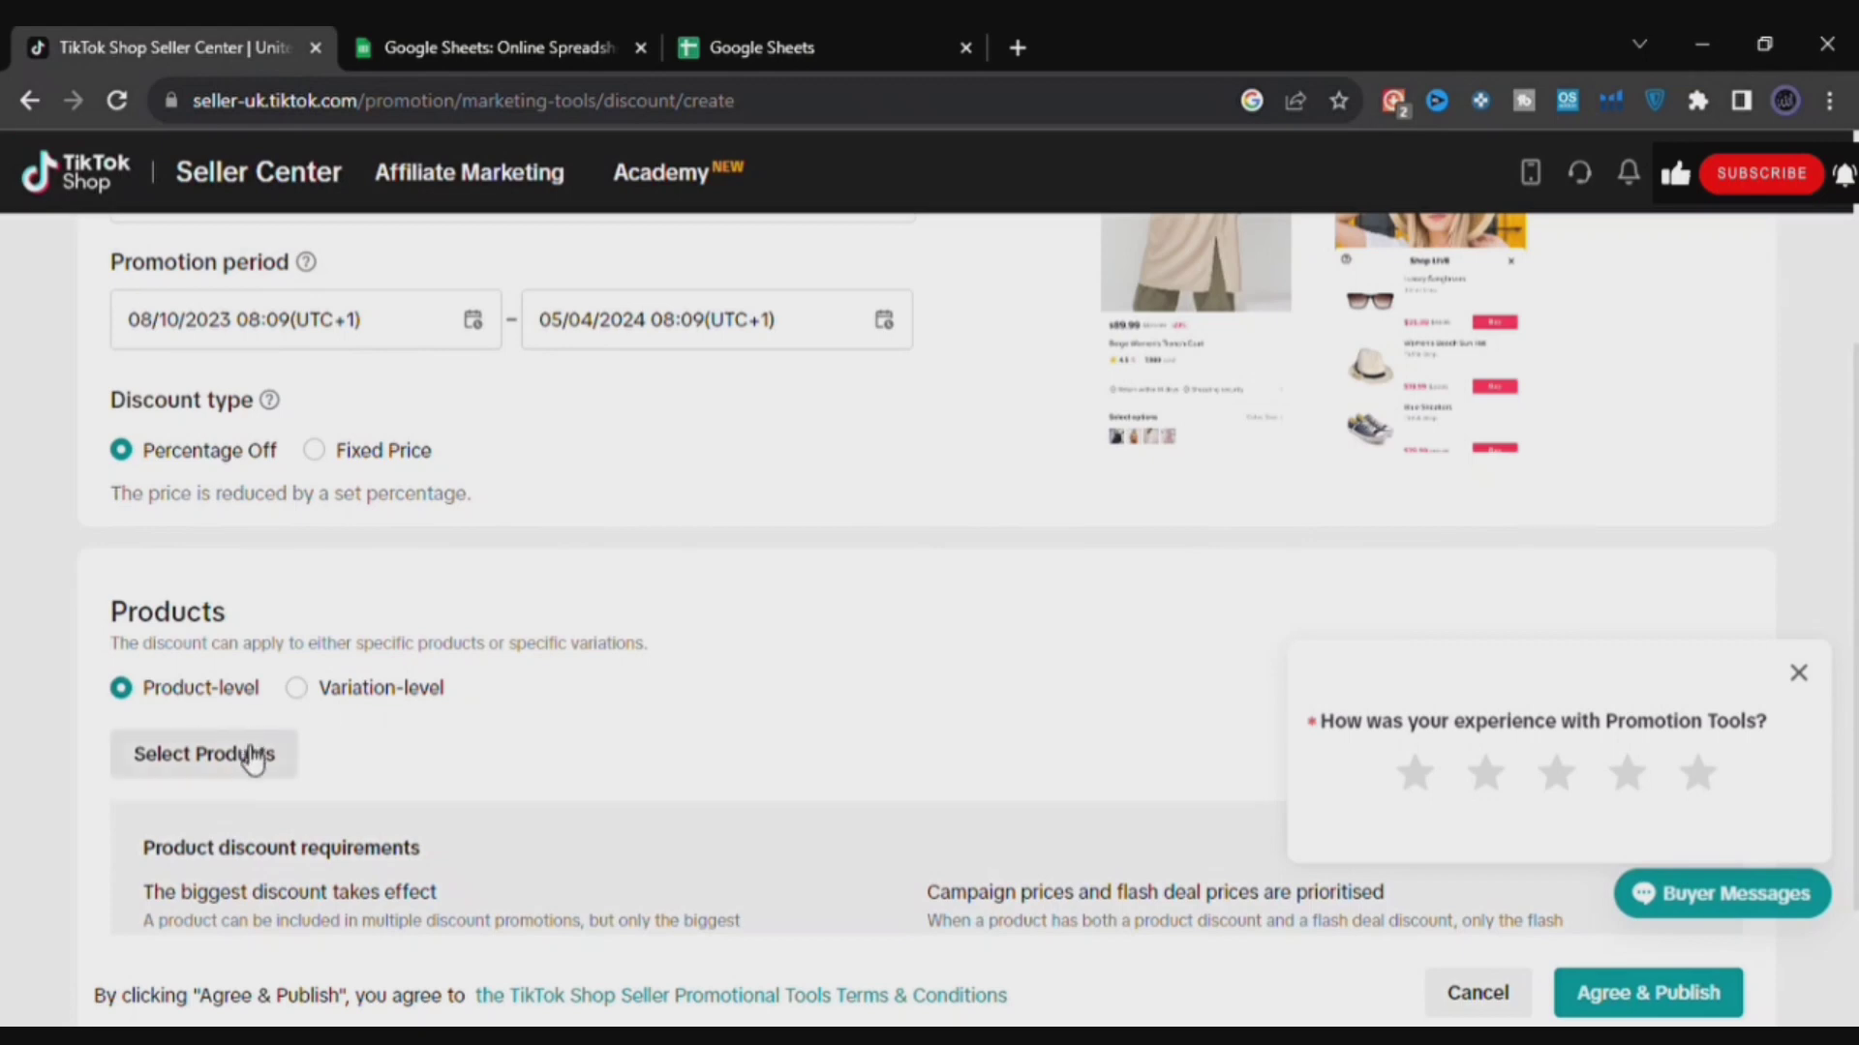
- Add the kitchen utensil product to the promotion and dismiss the feedback survey
click(191, 772)
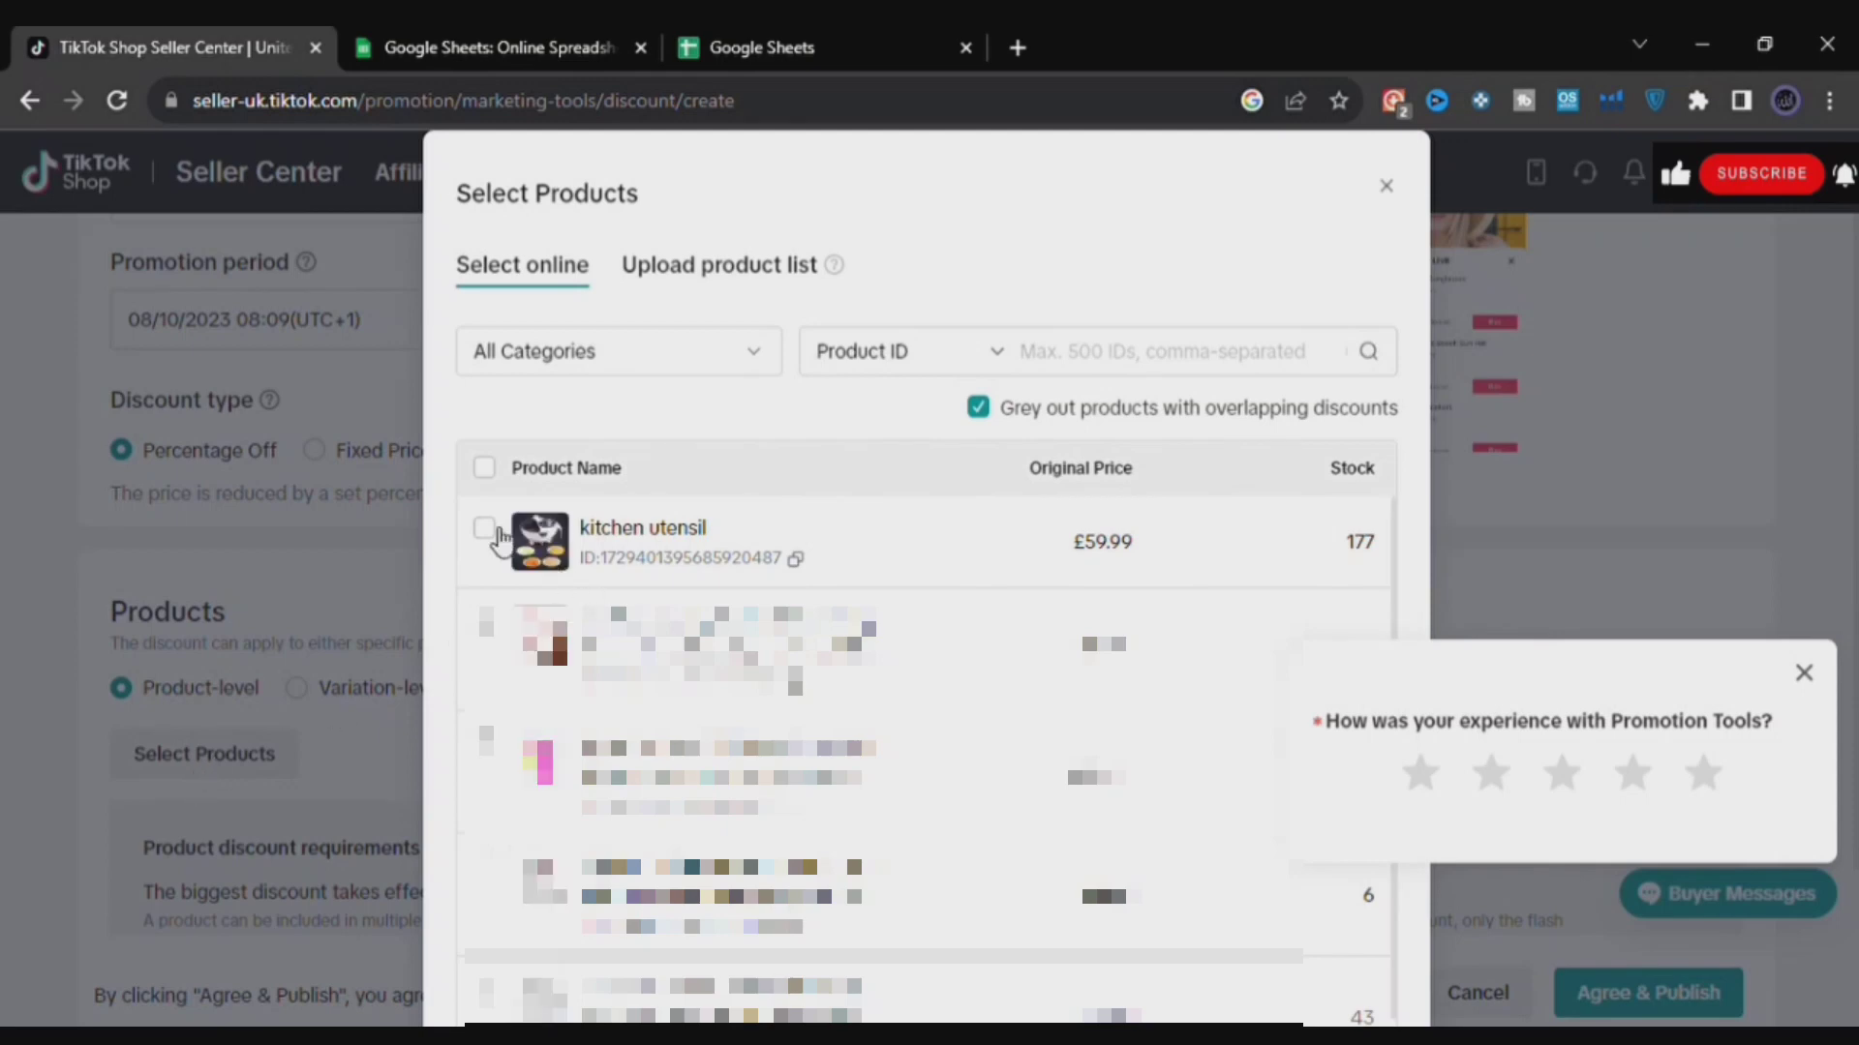
click(485, 530)
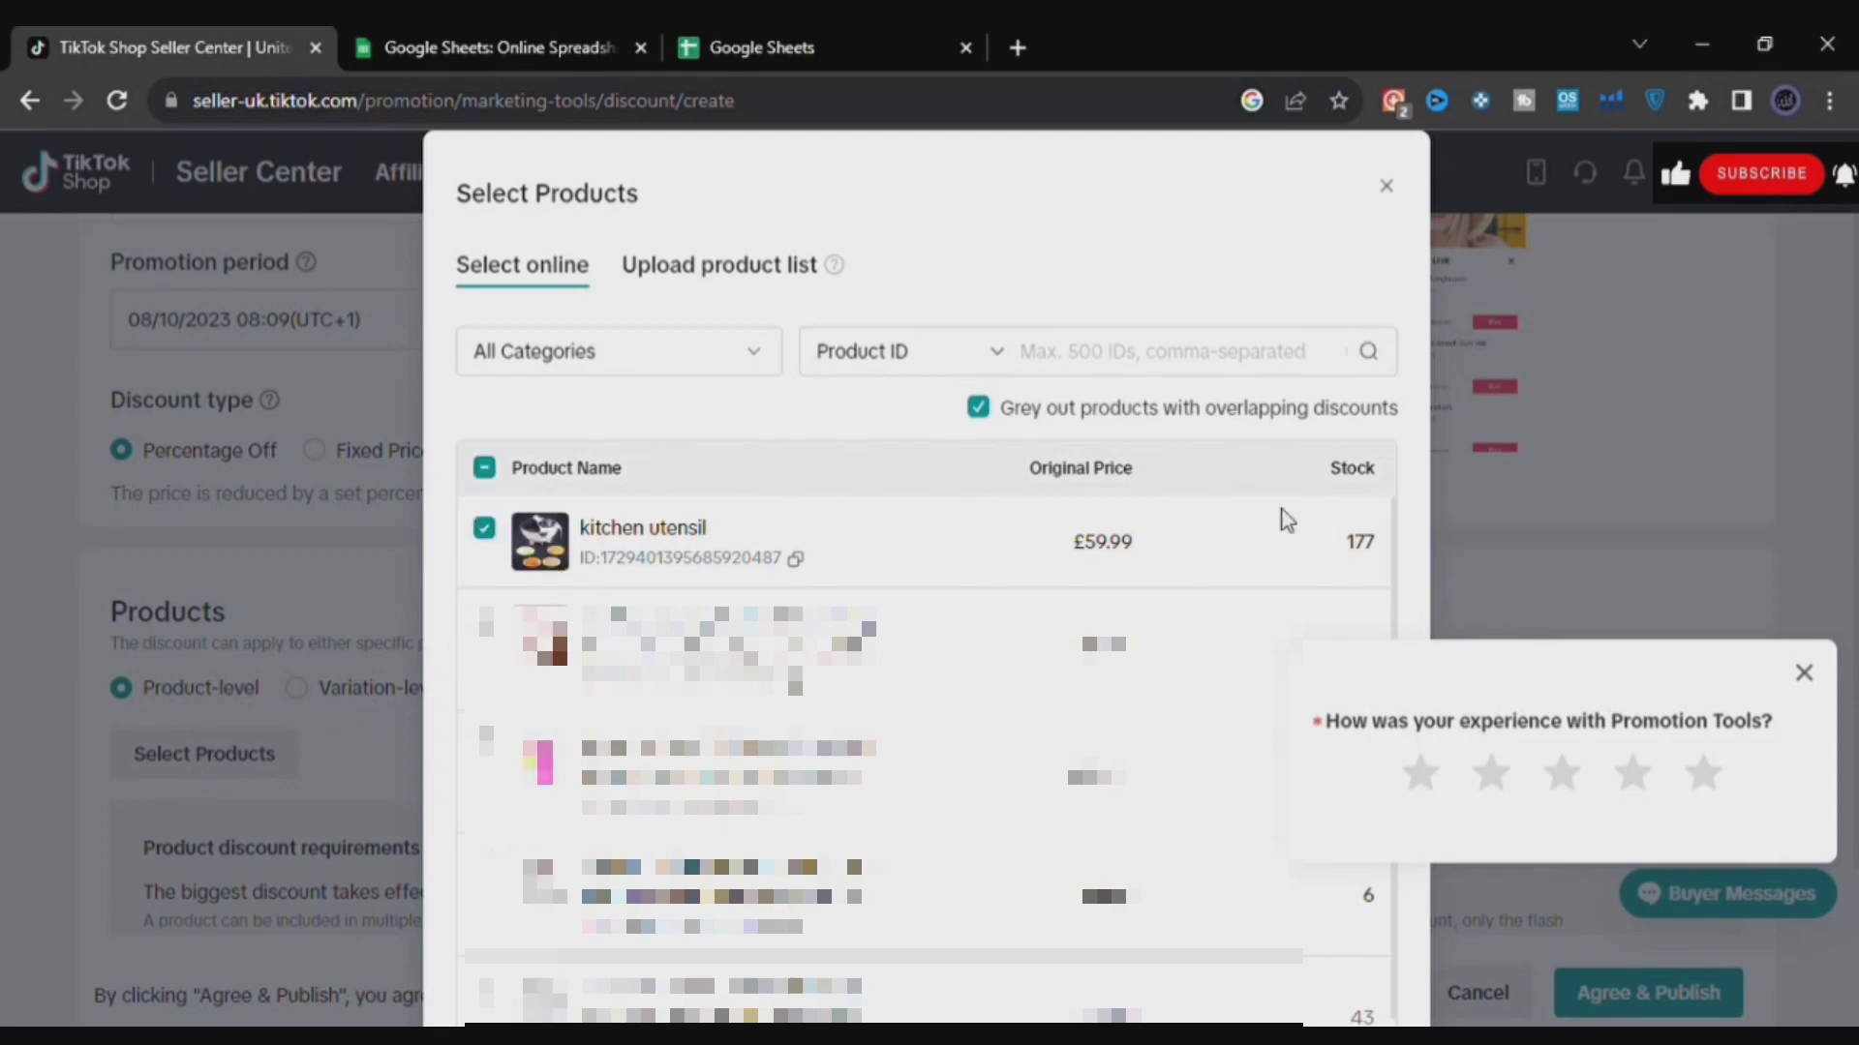
click(1804, 673)
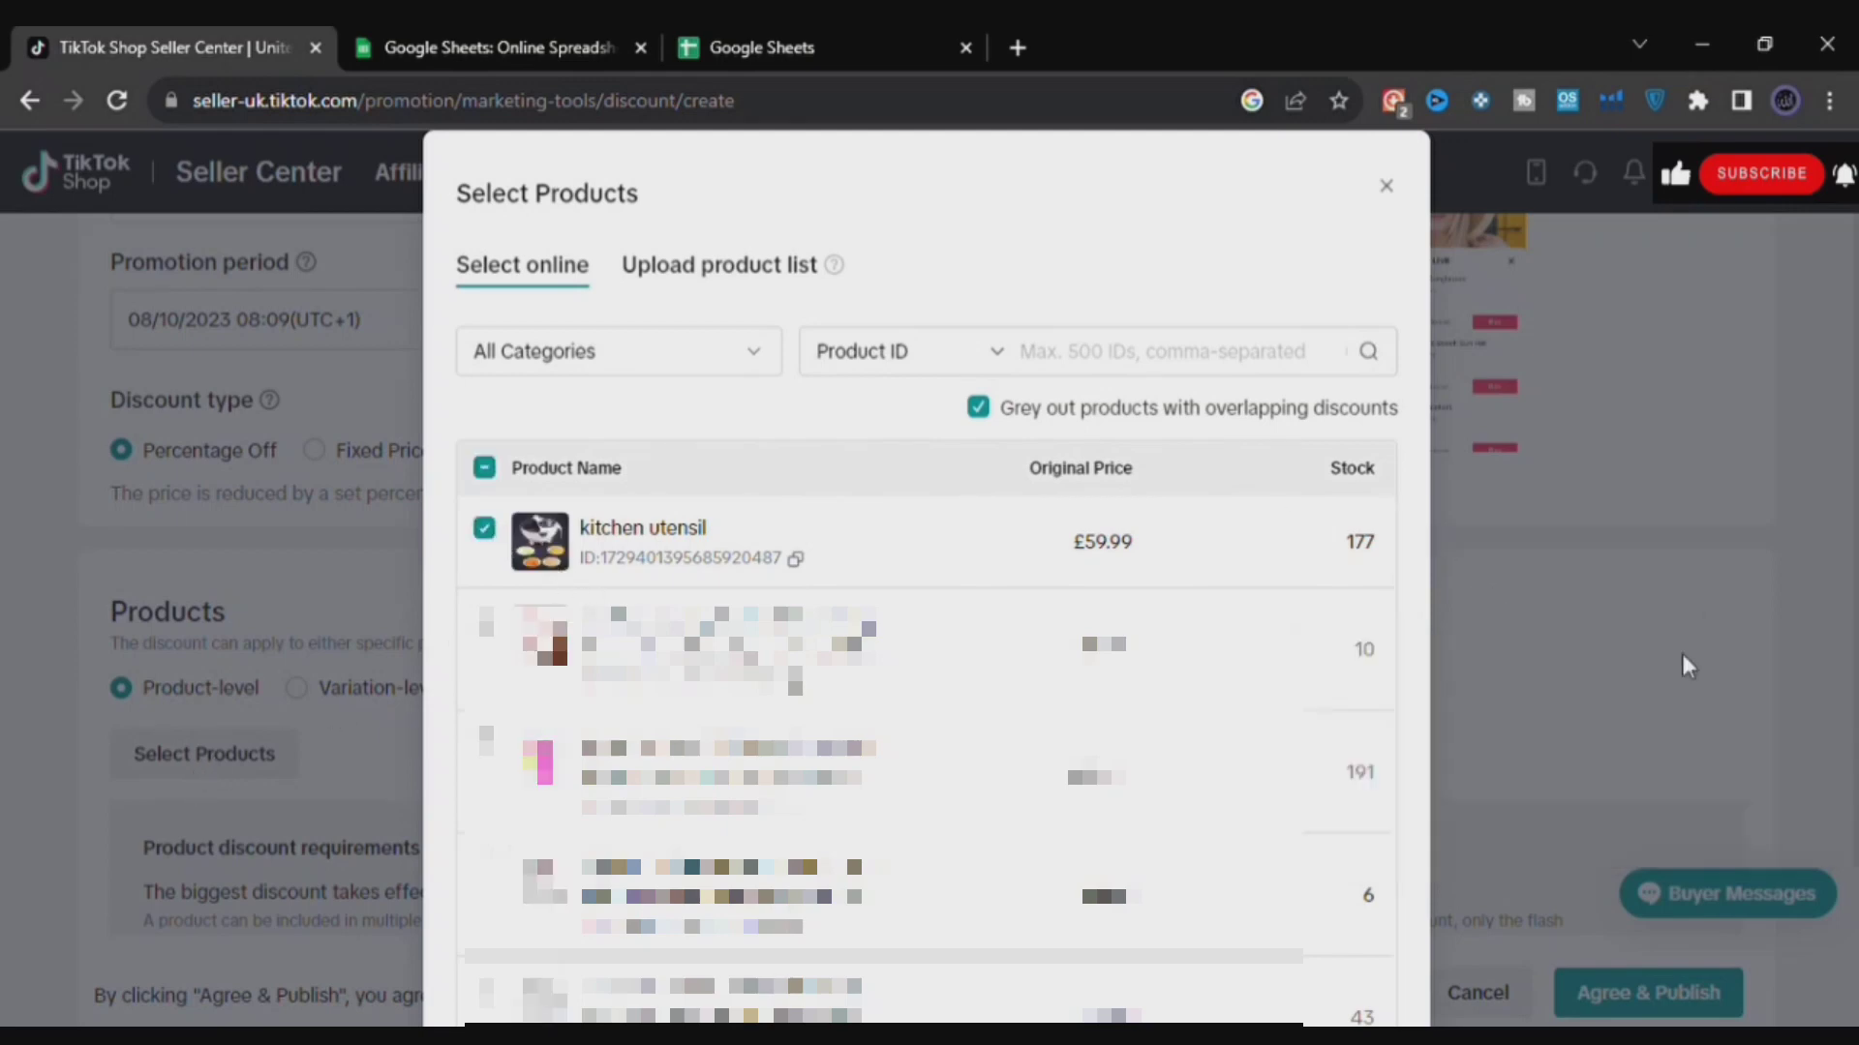
scroll(1392, 588, down, 2)
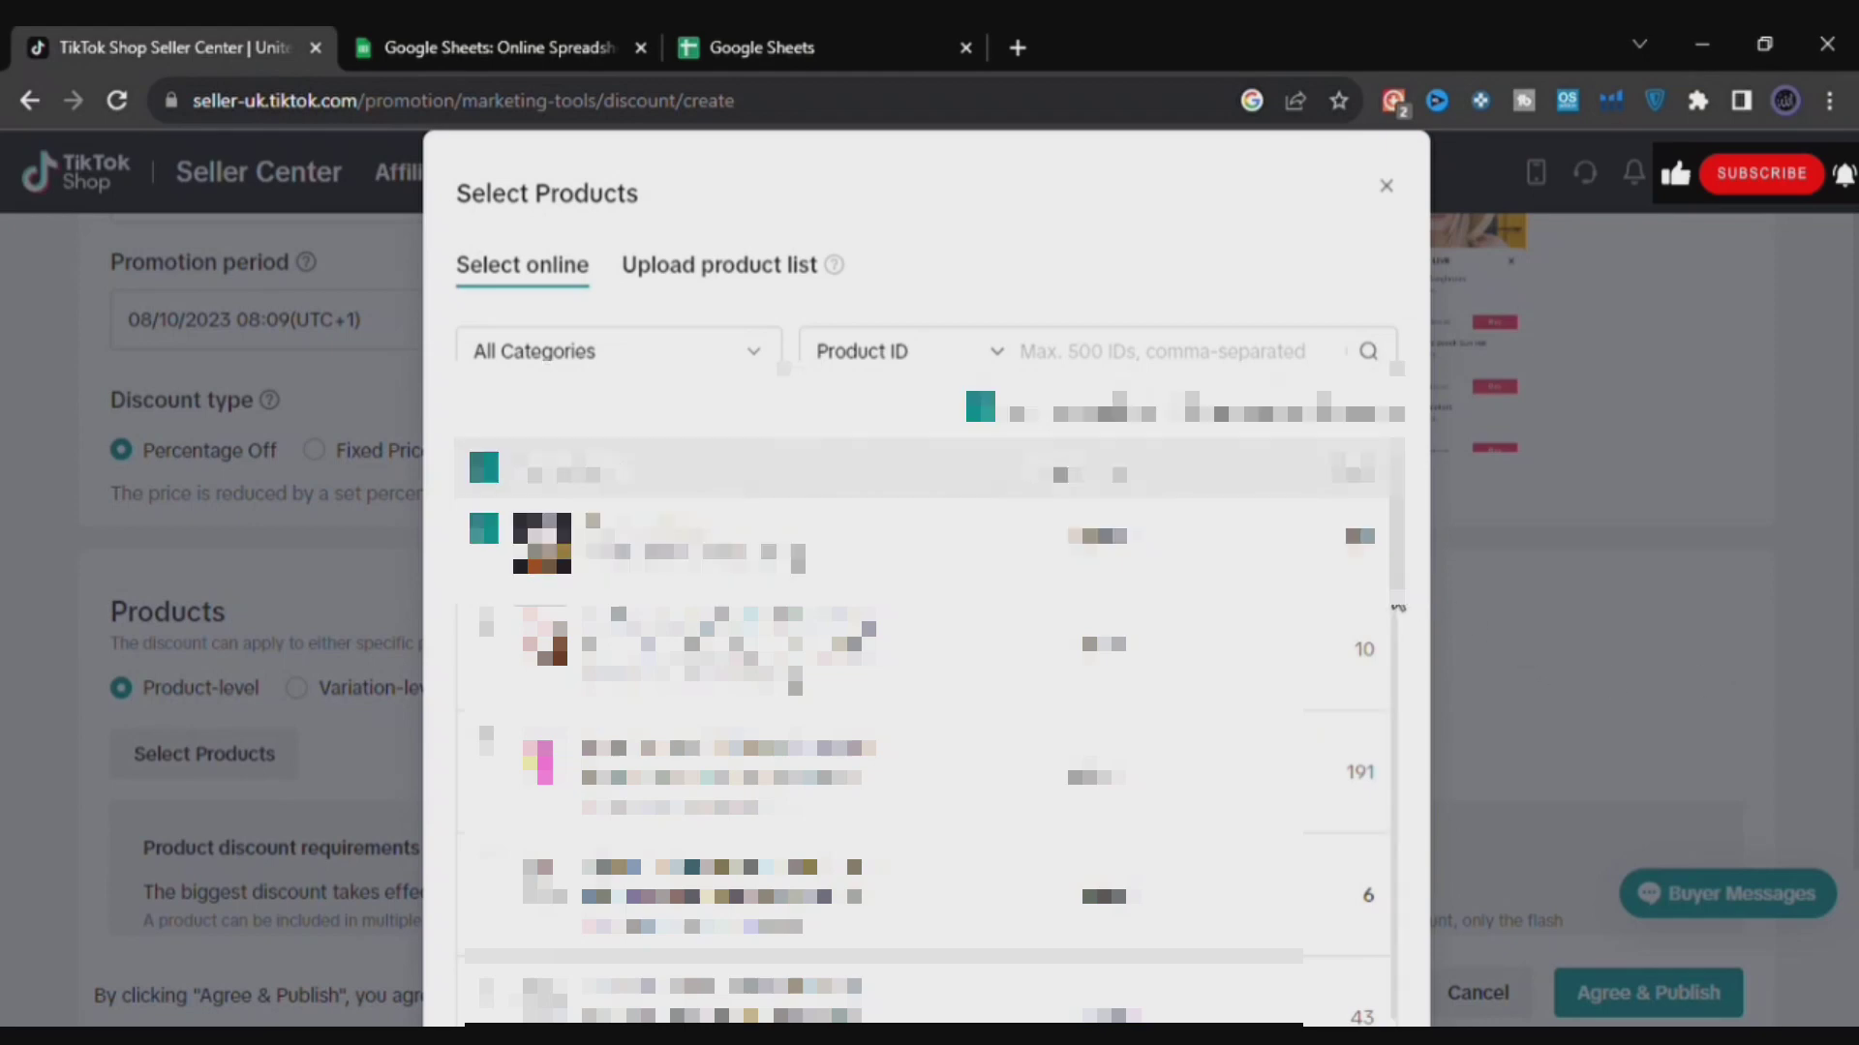
scroll(1536, 722, down, 2)
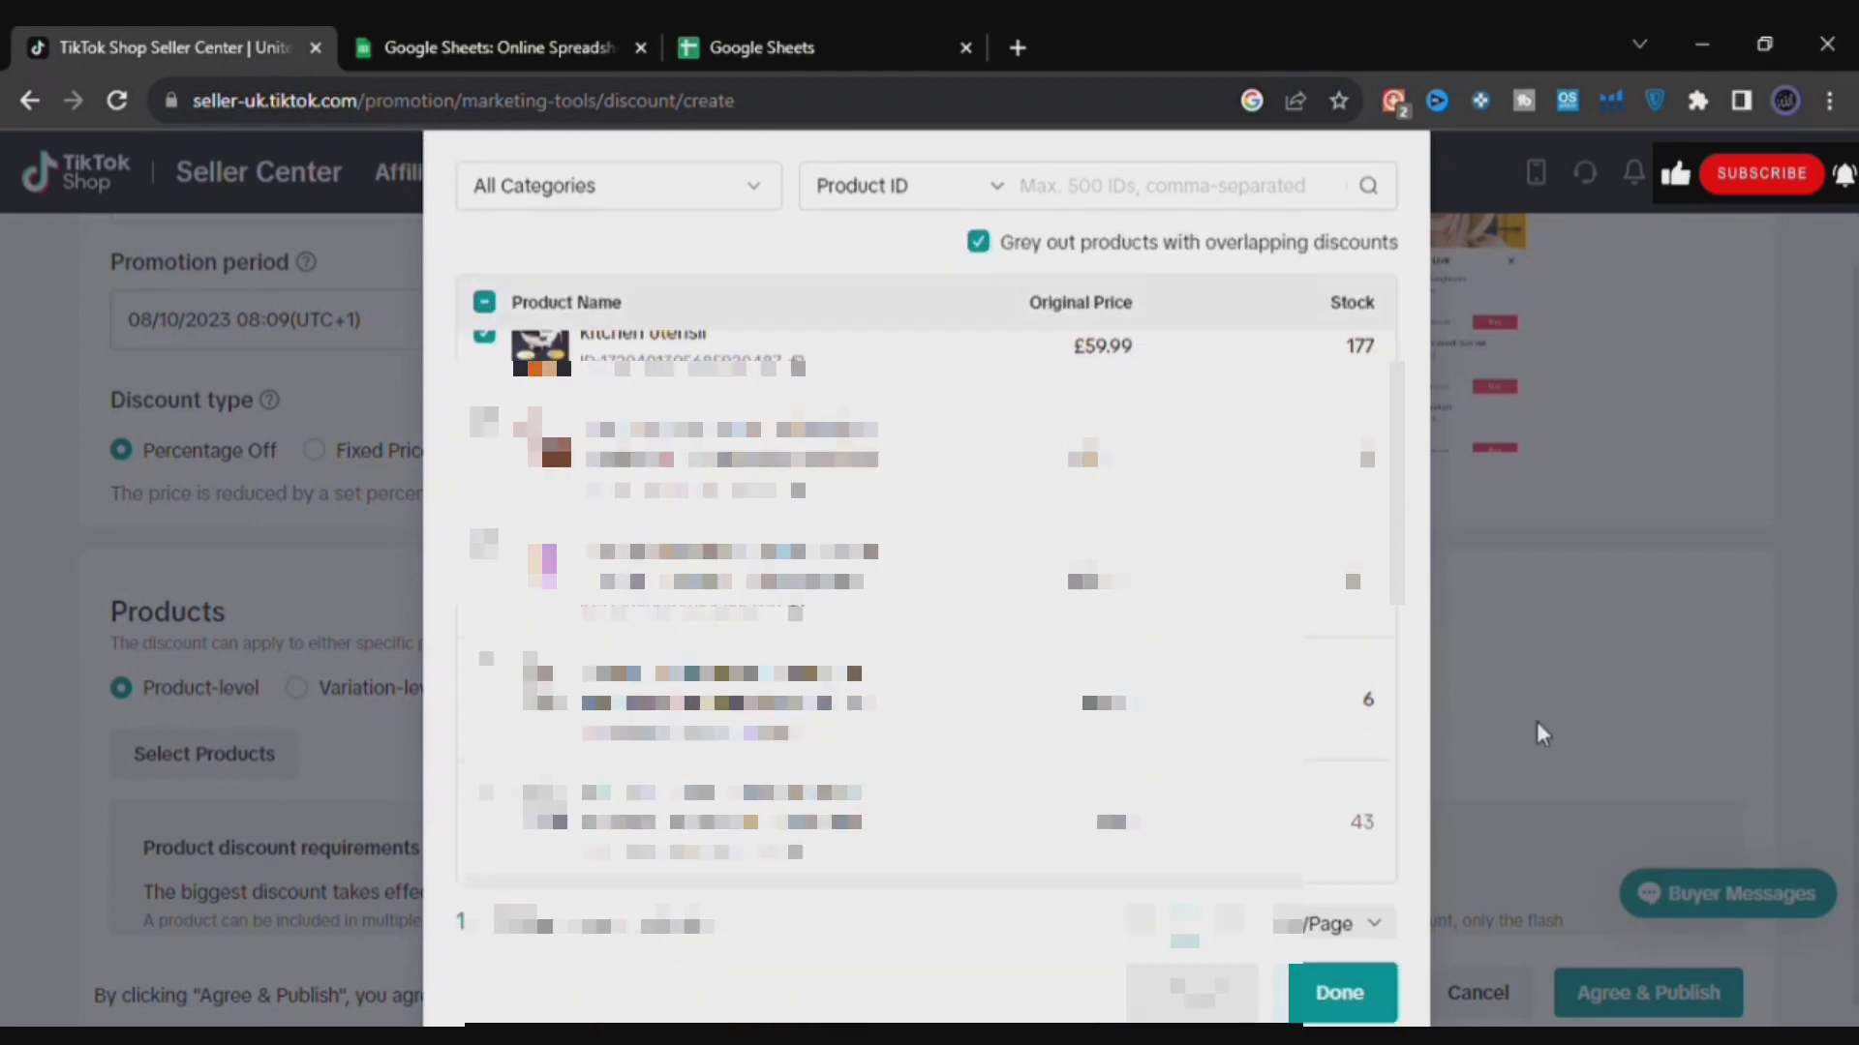
click(1347, 966)
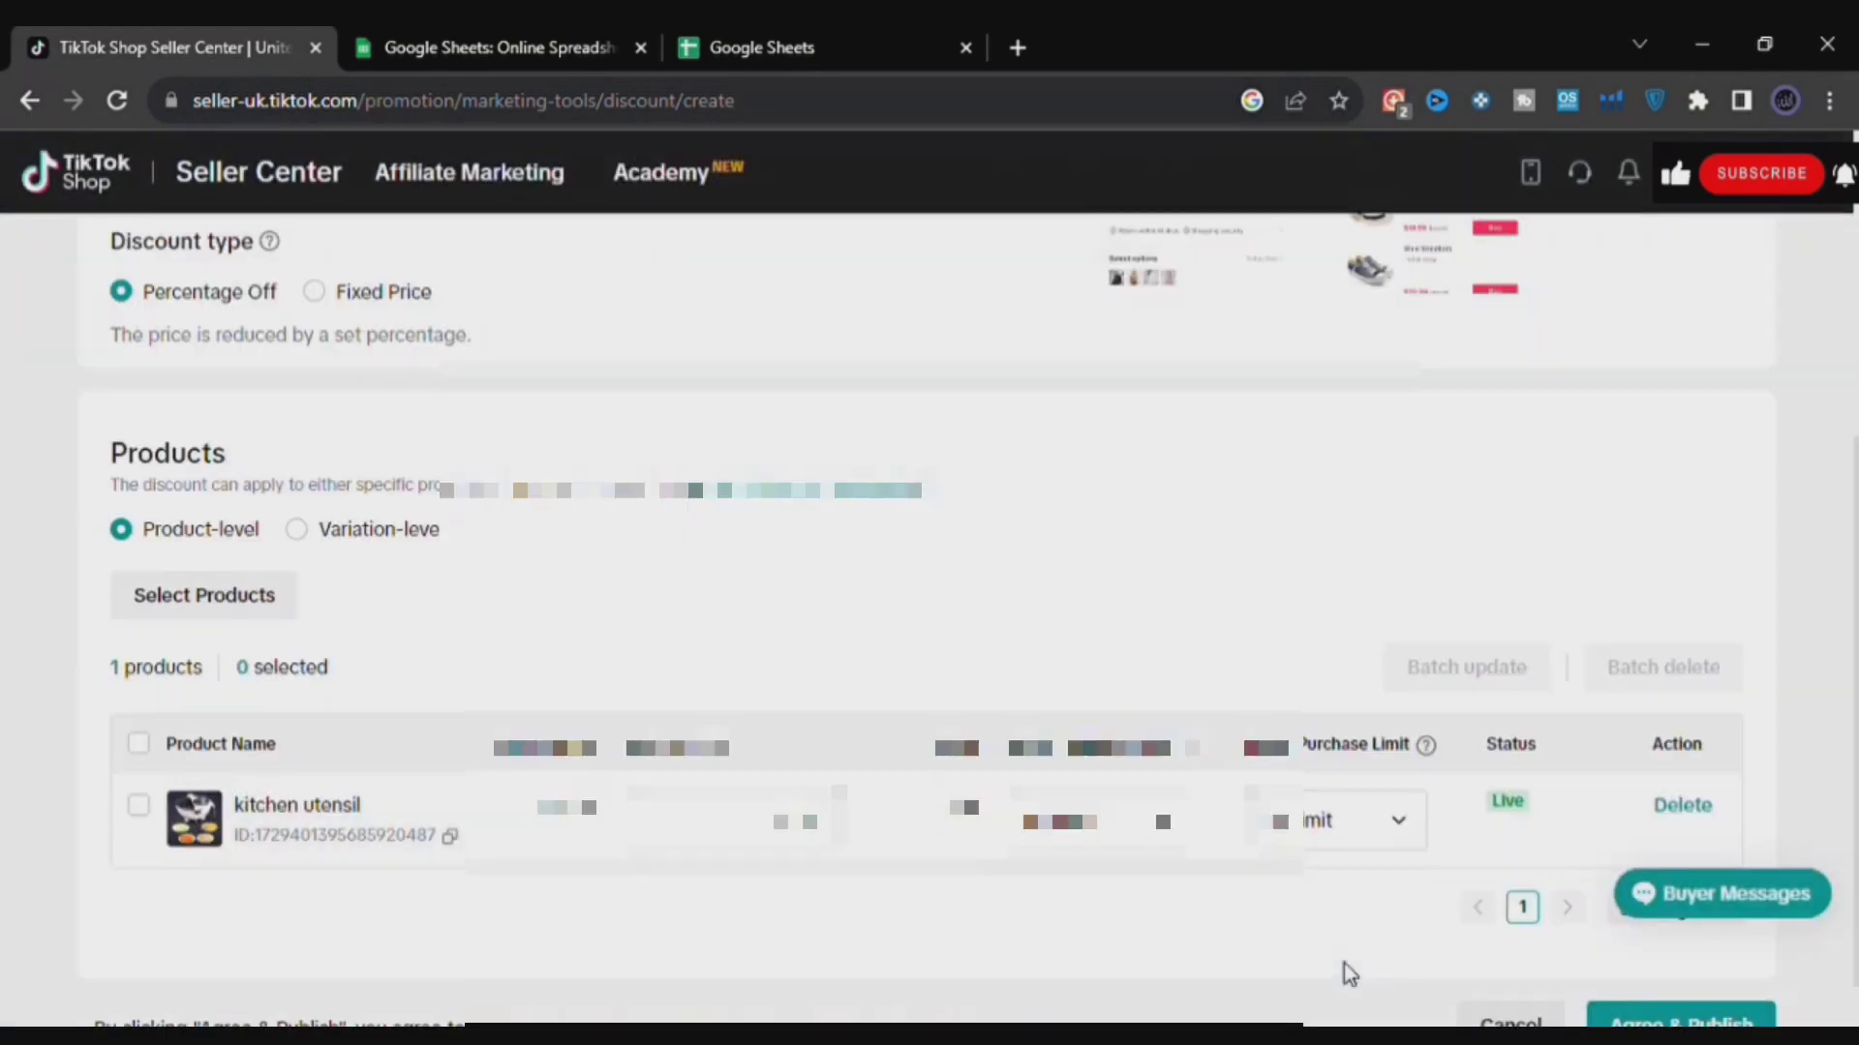
- Set the kitchen utensil's discount to 31% off, then agree to the terms and publish the promotion
click(654, 771)
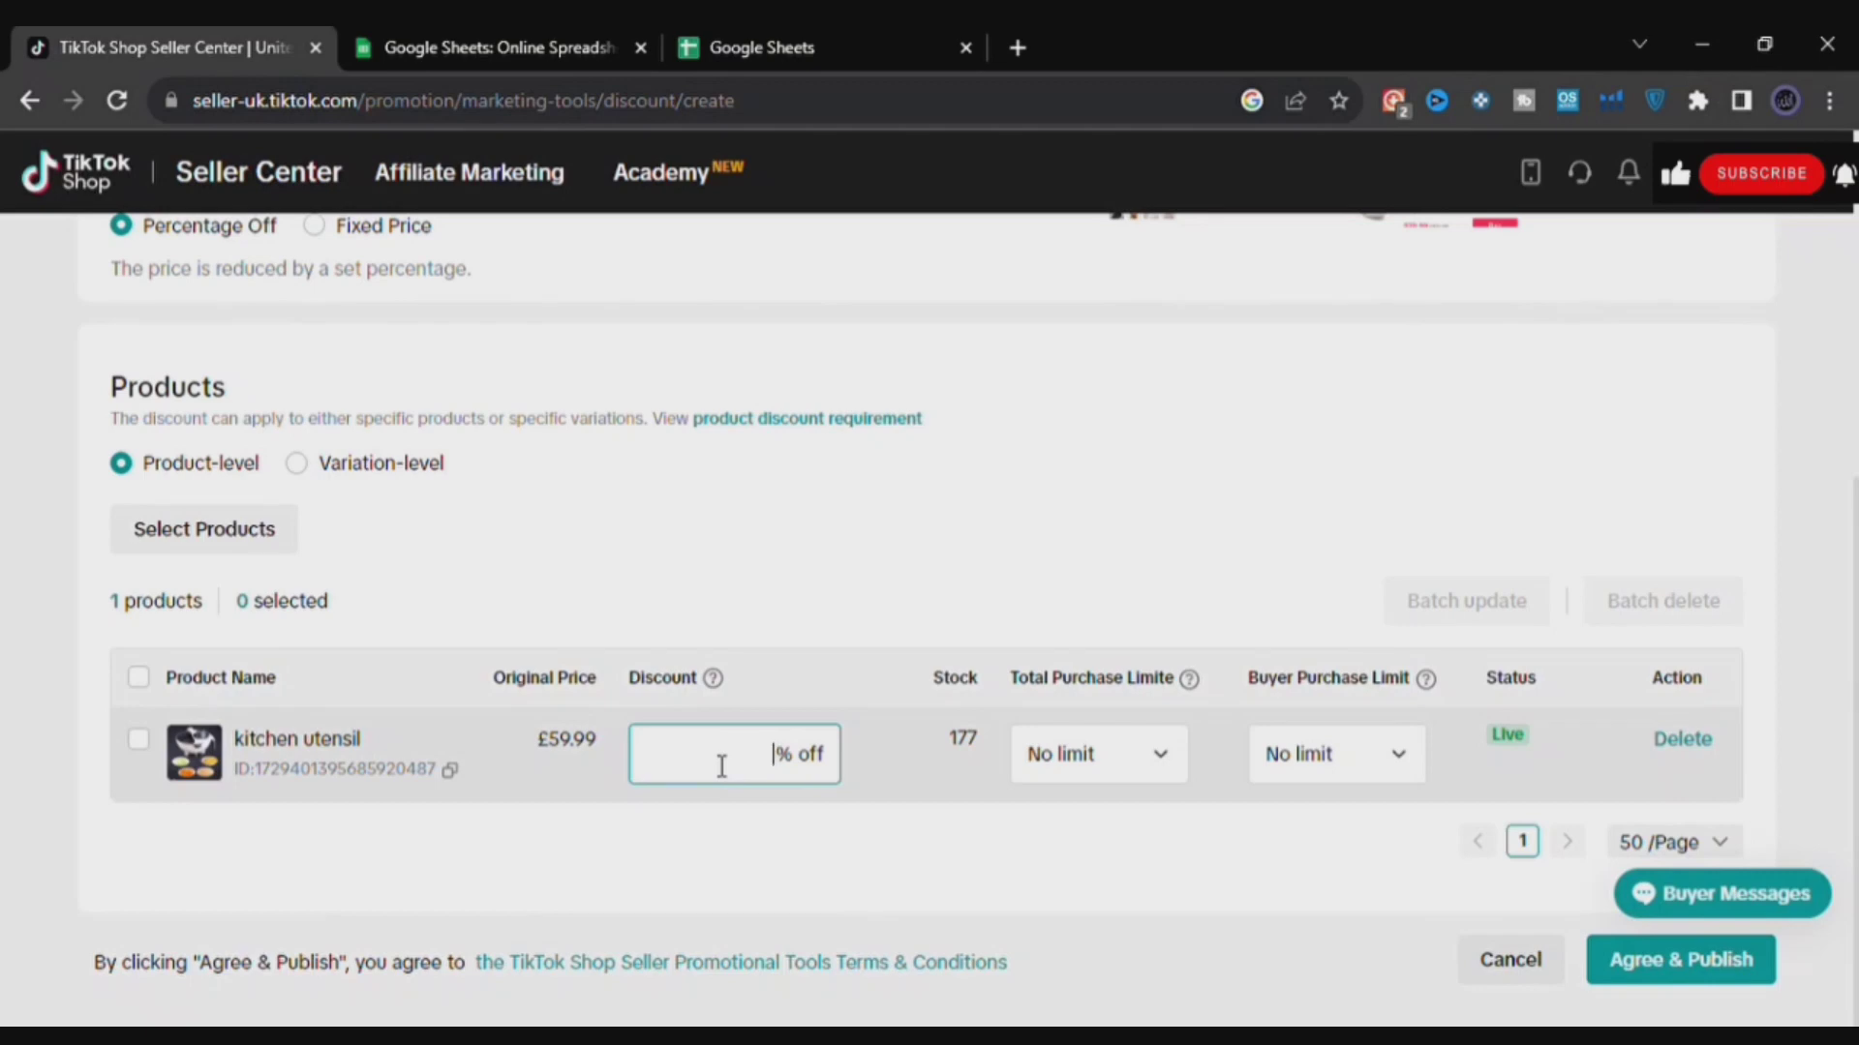
text(31.49)
click(885, 825)
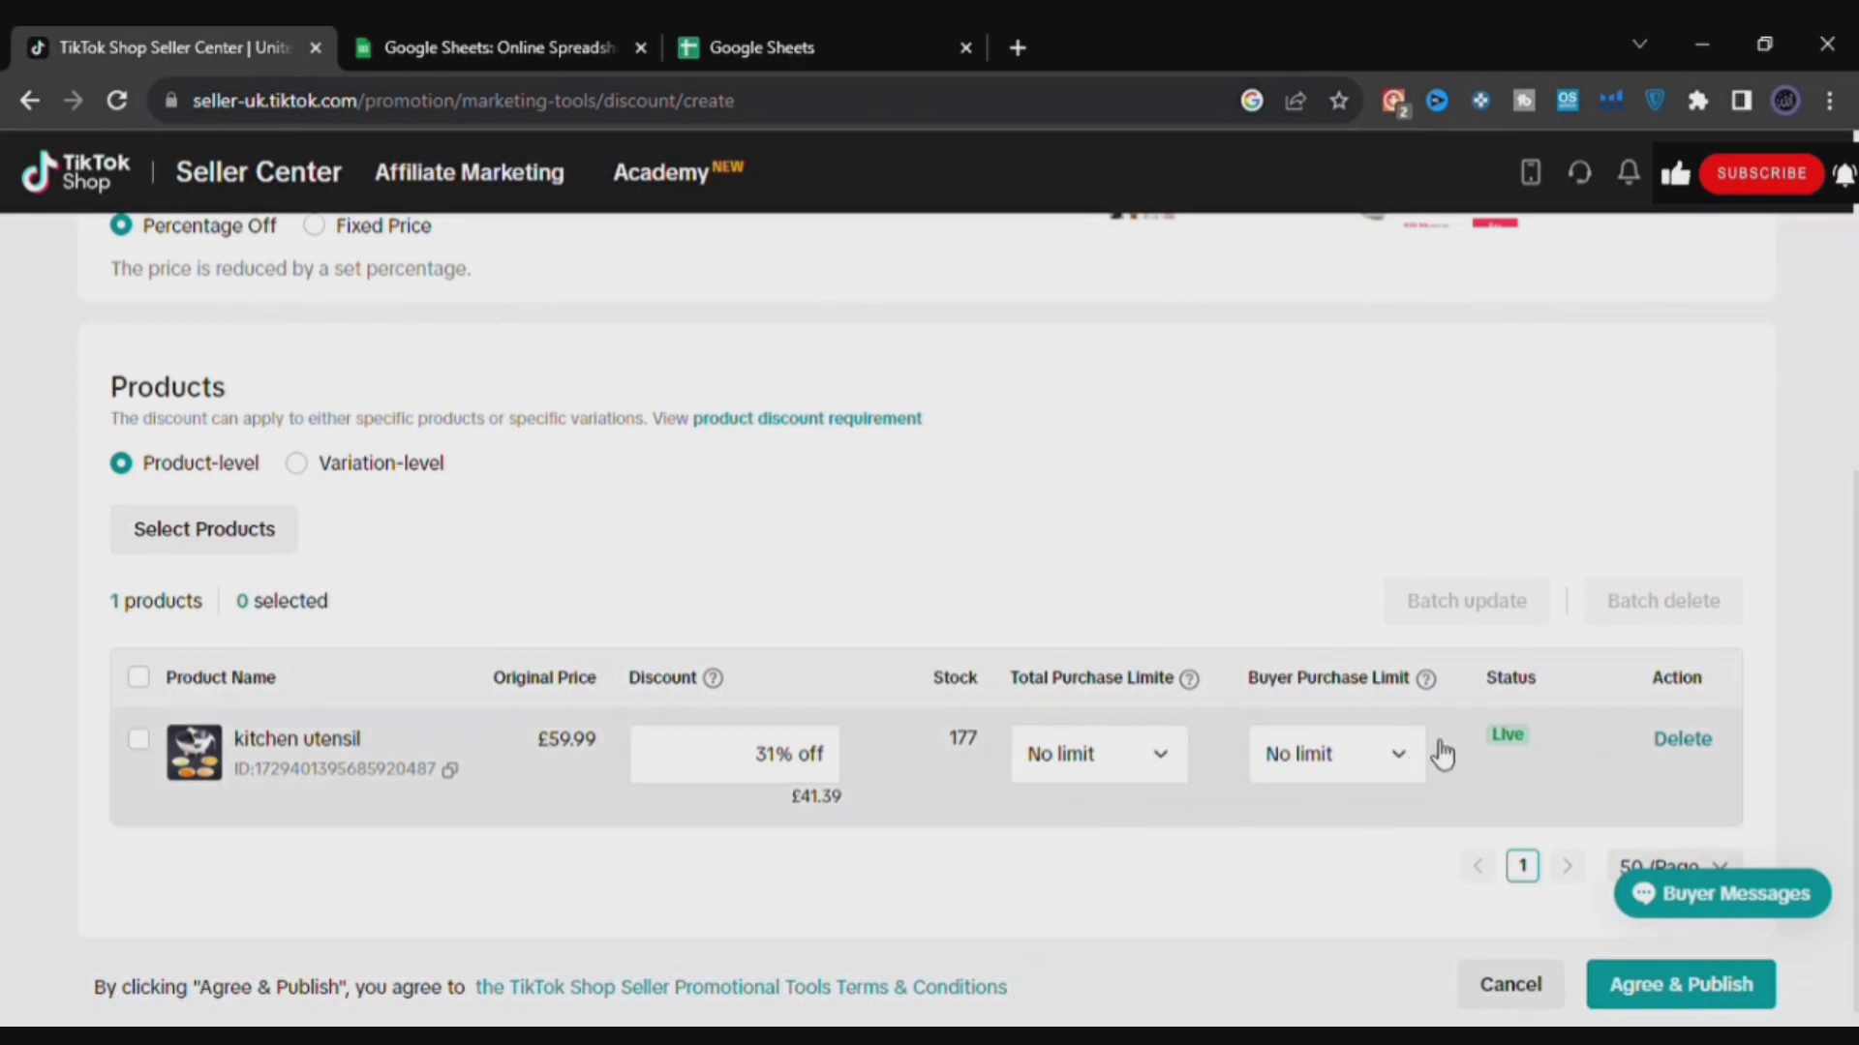
click(1682, 998)
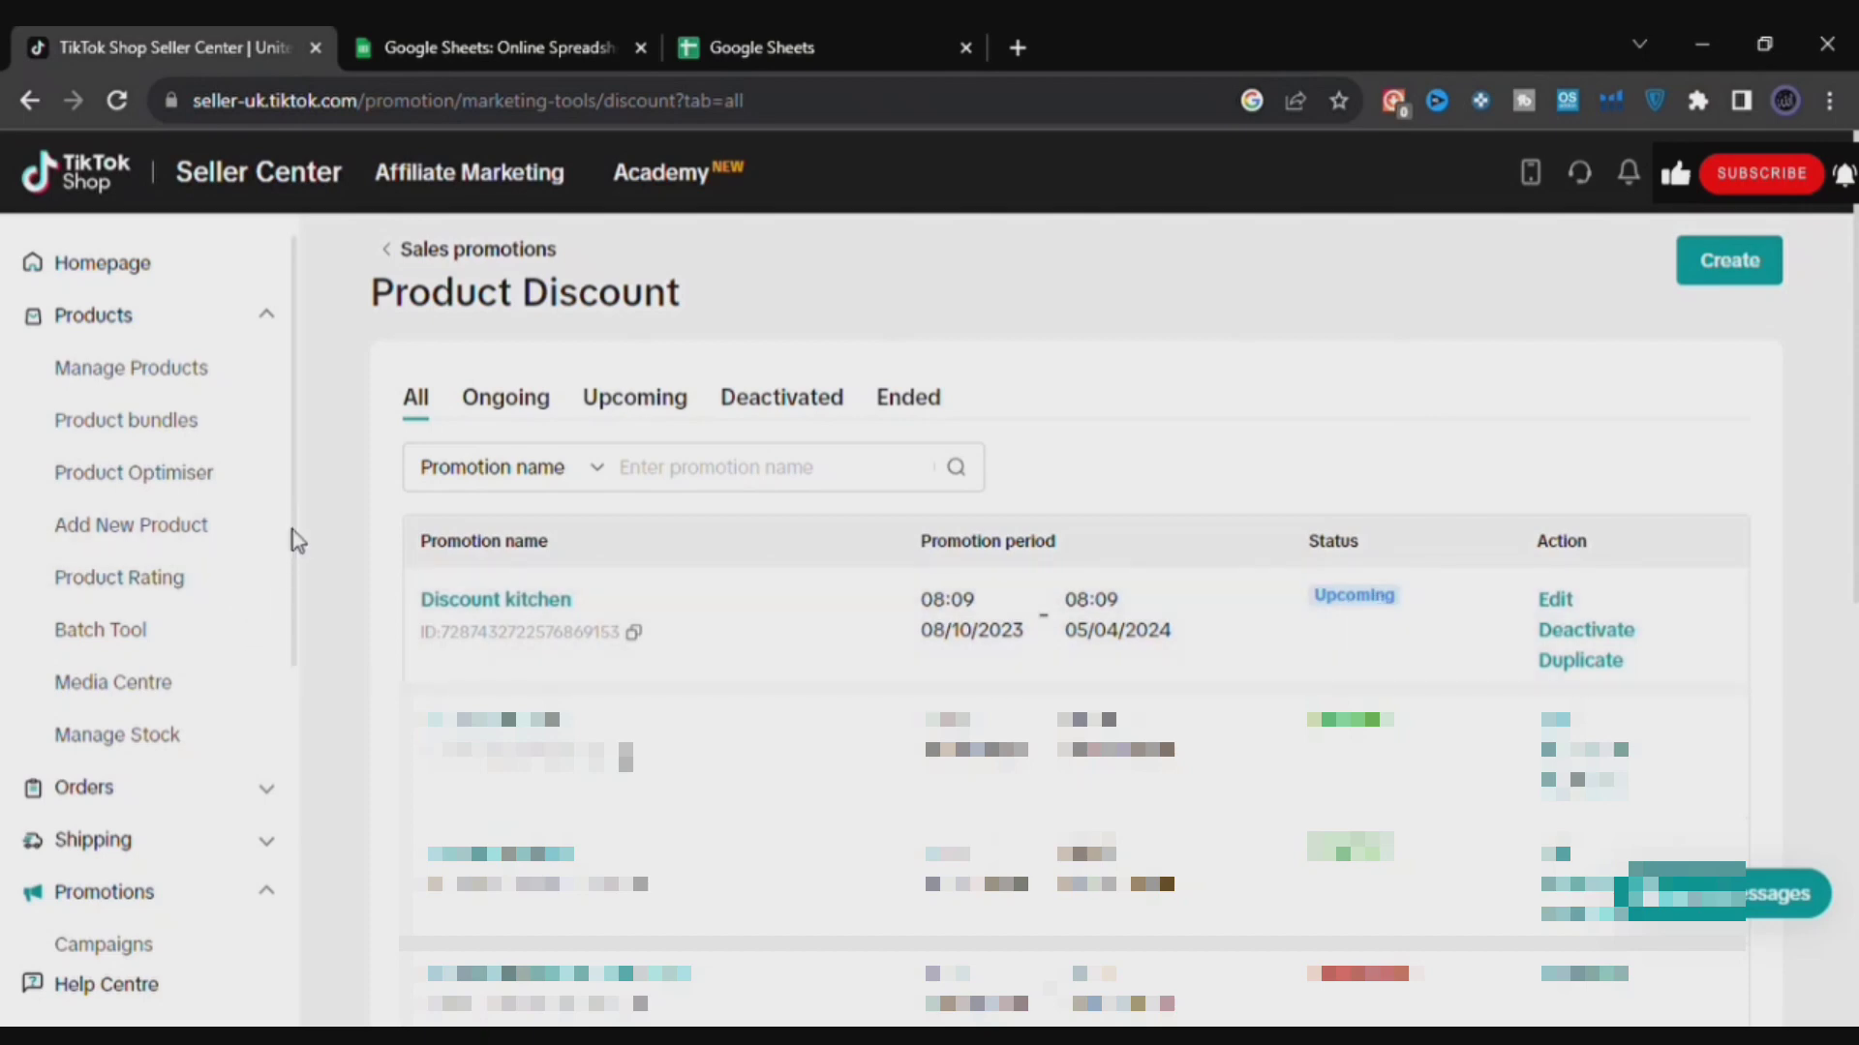
- Return to the promotional tools overview and start creating a Flash Deal promotion
scroll(292, 535, down, 2)
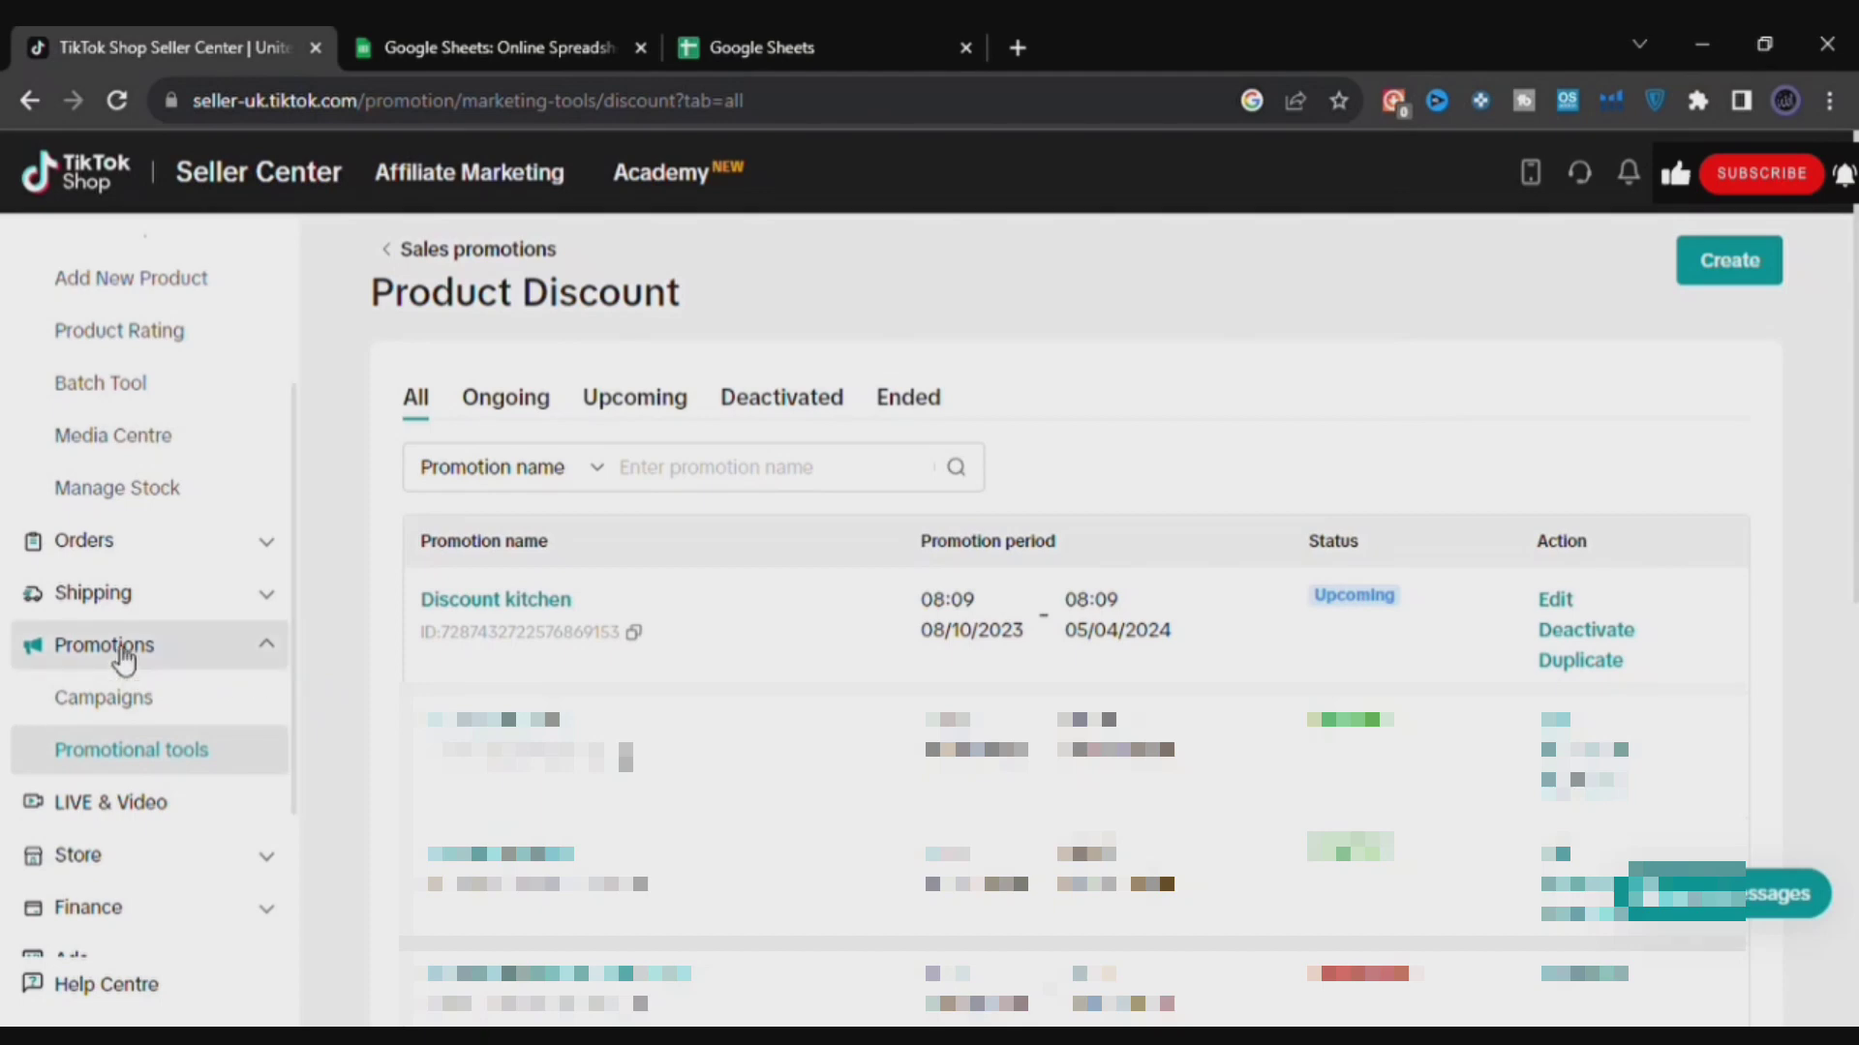
click(145, 765)
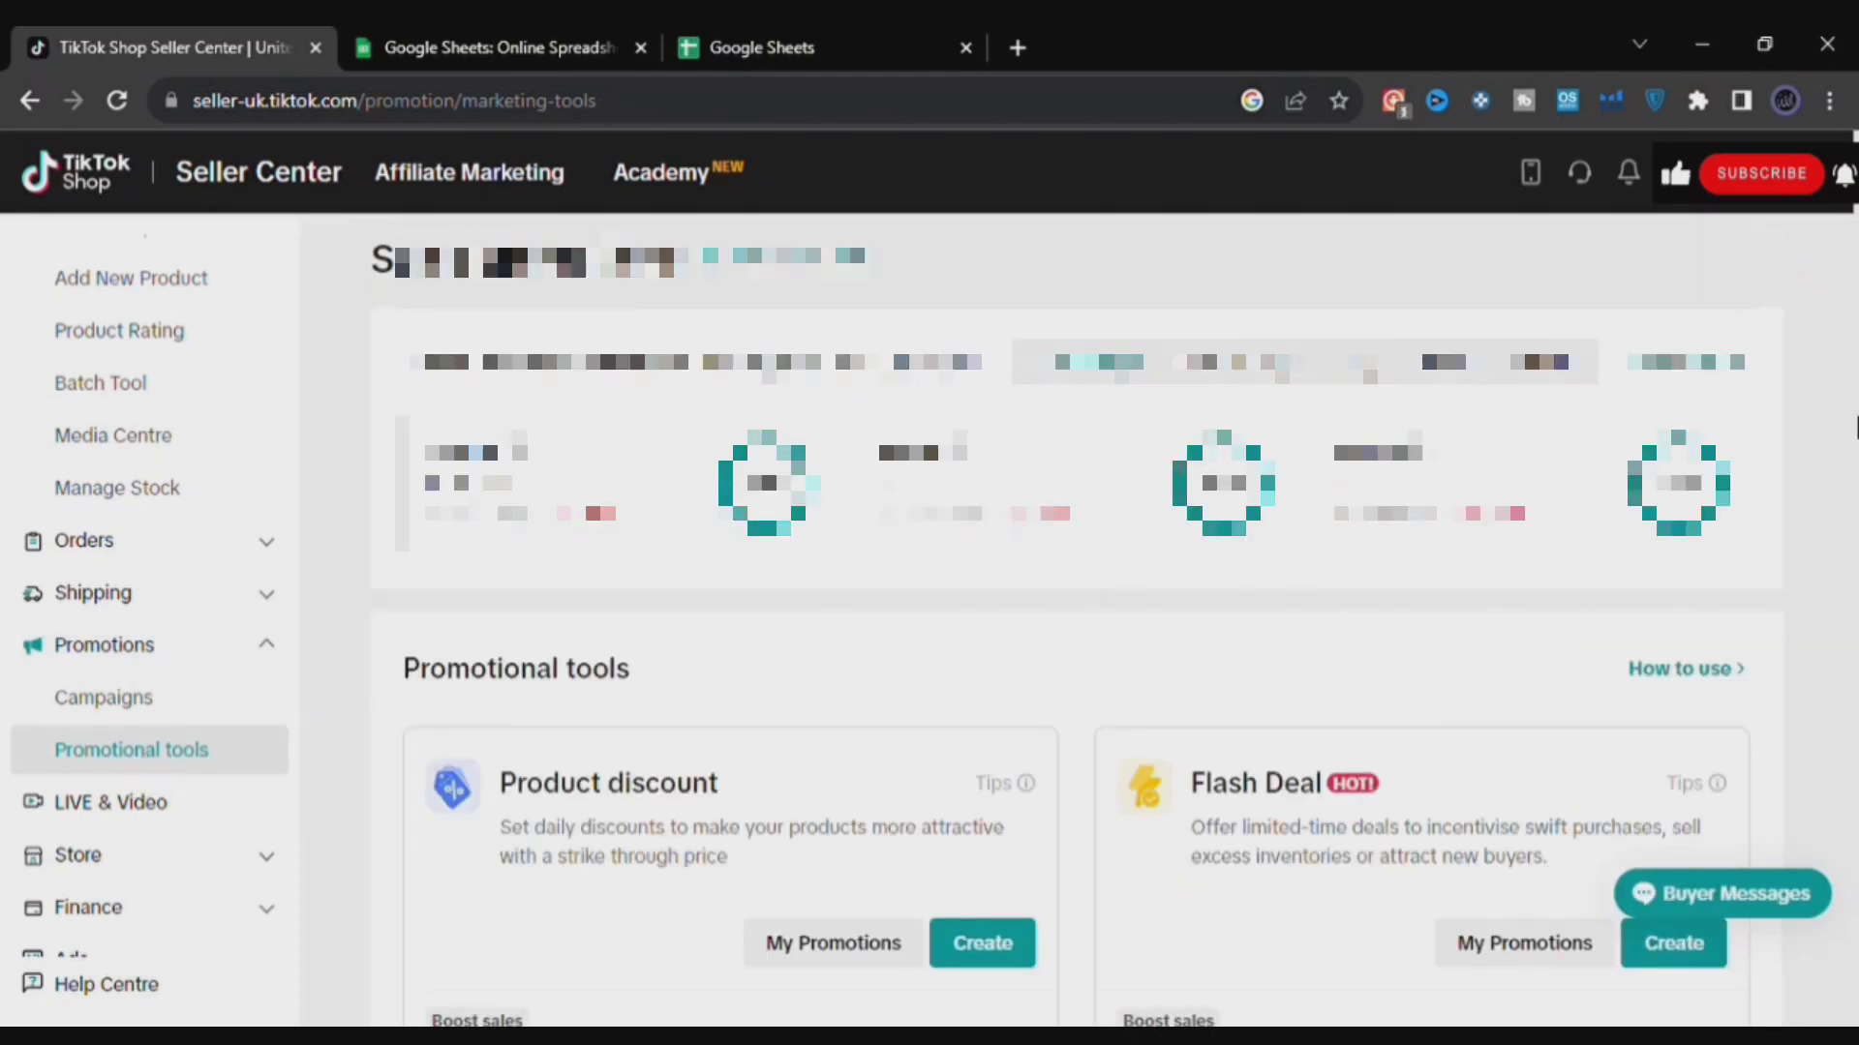
scroll(1526, 571, down, 4)
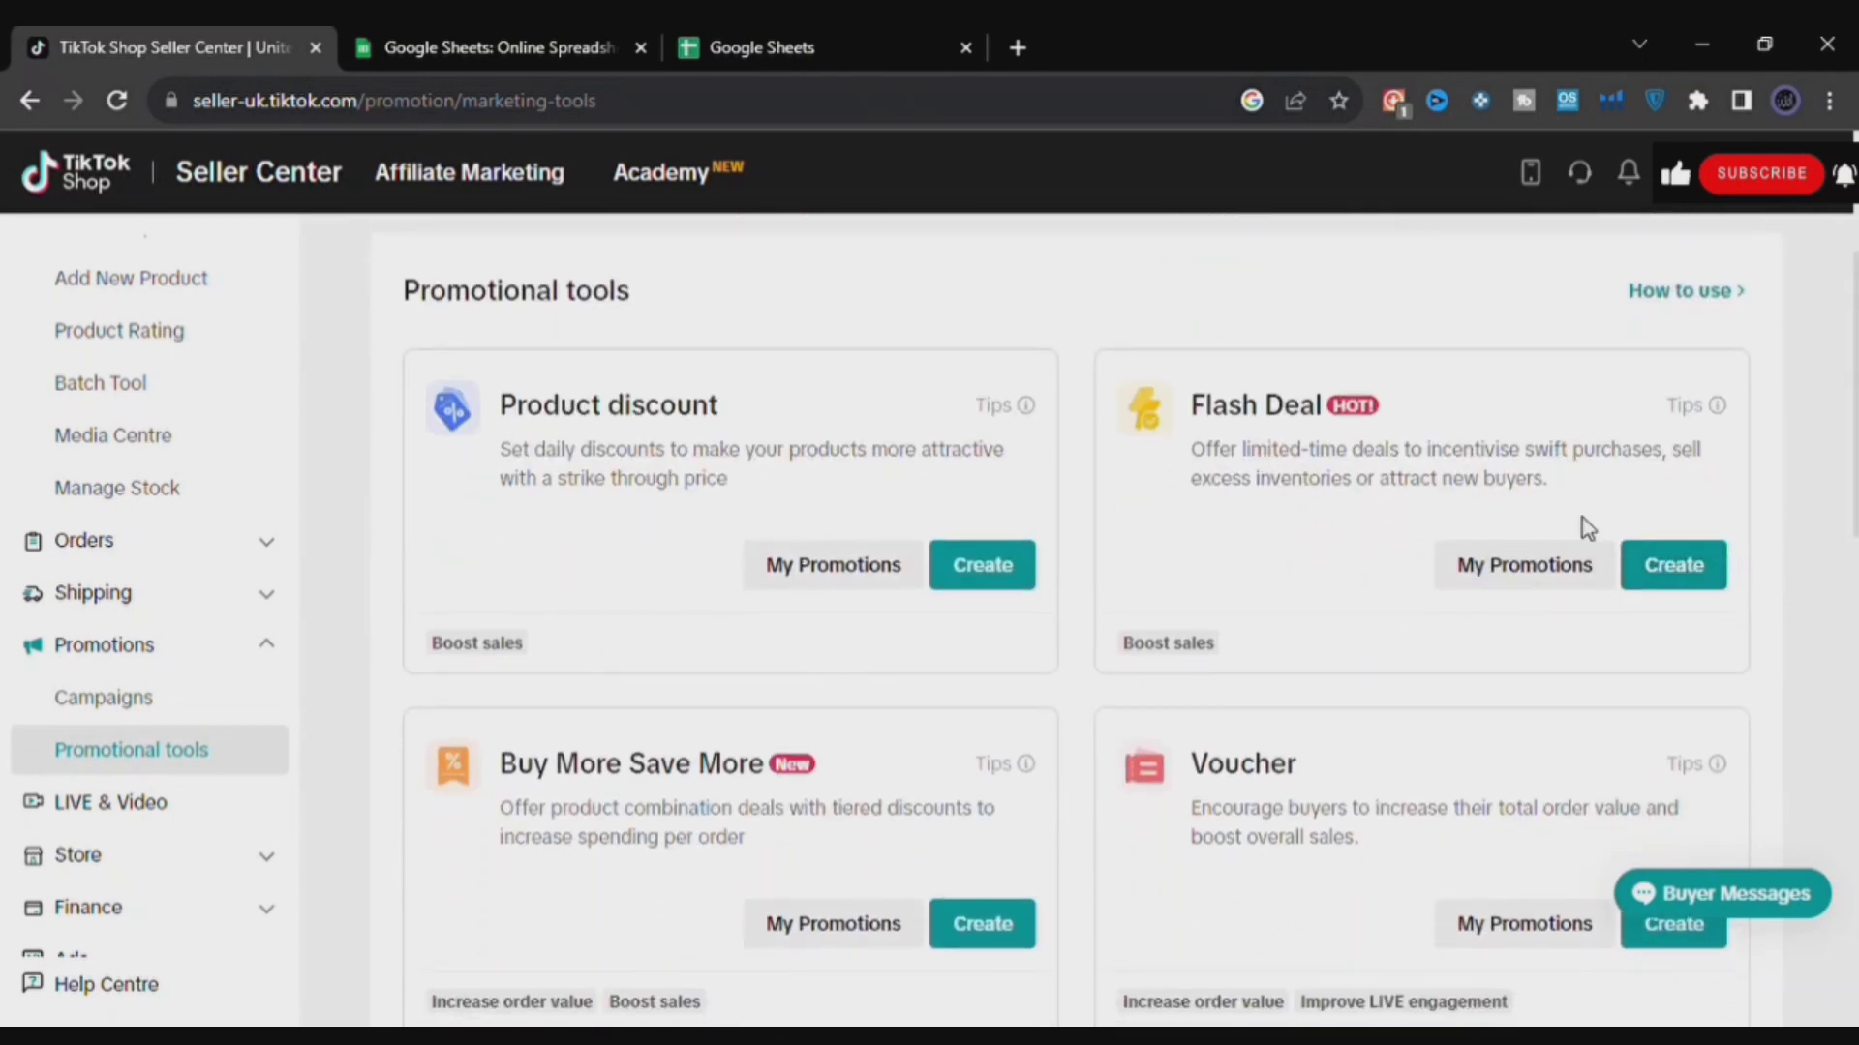
click(1679, 571)
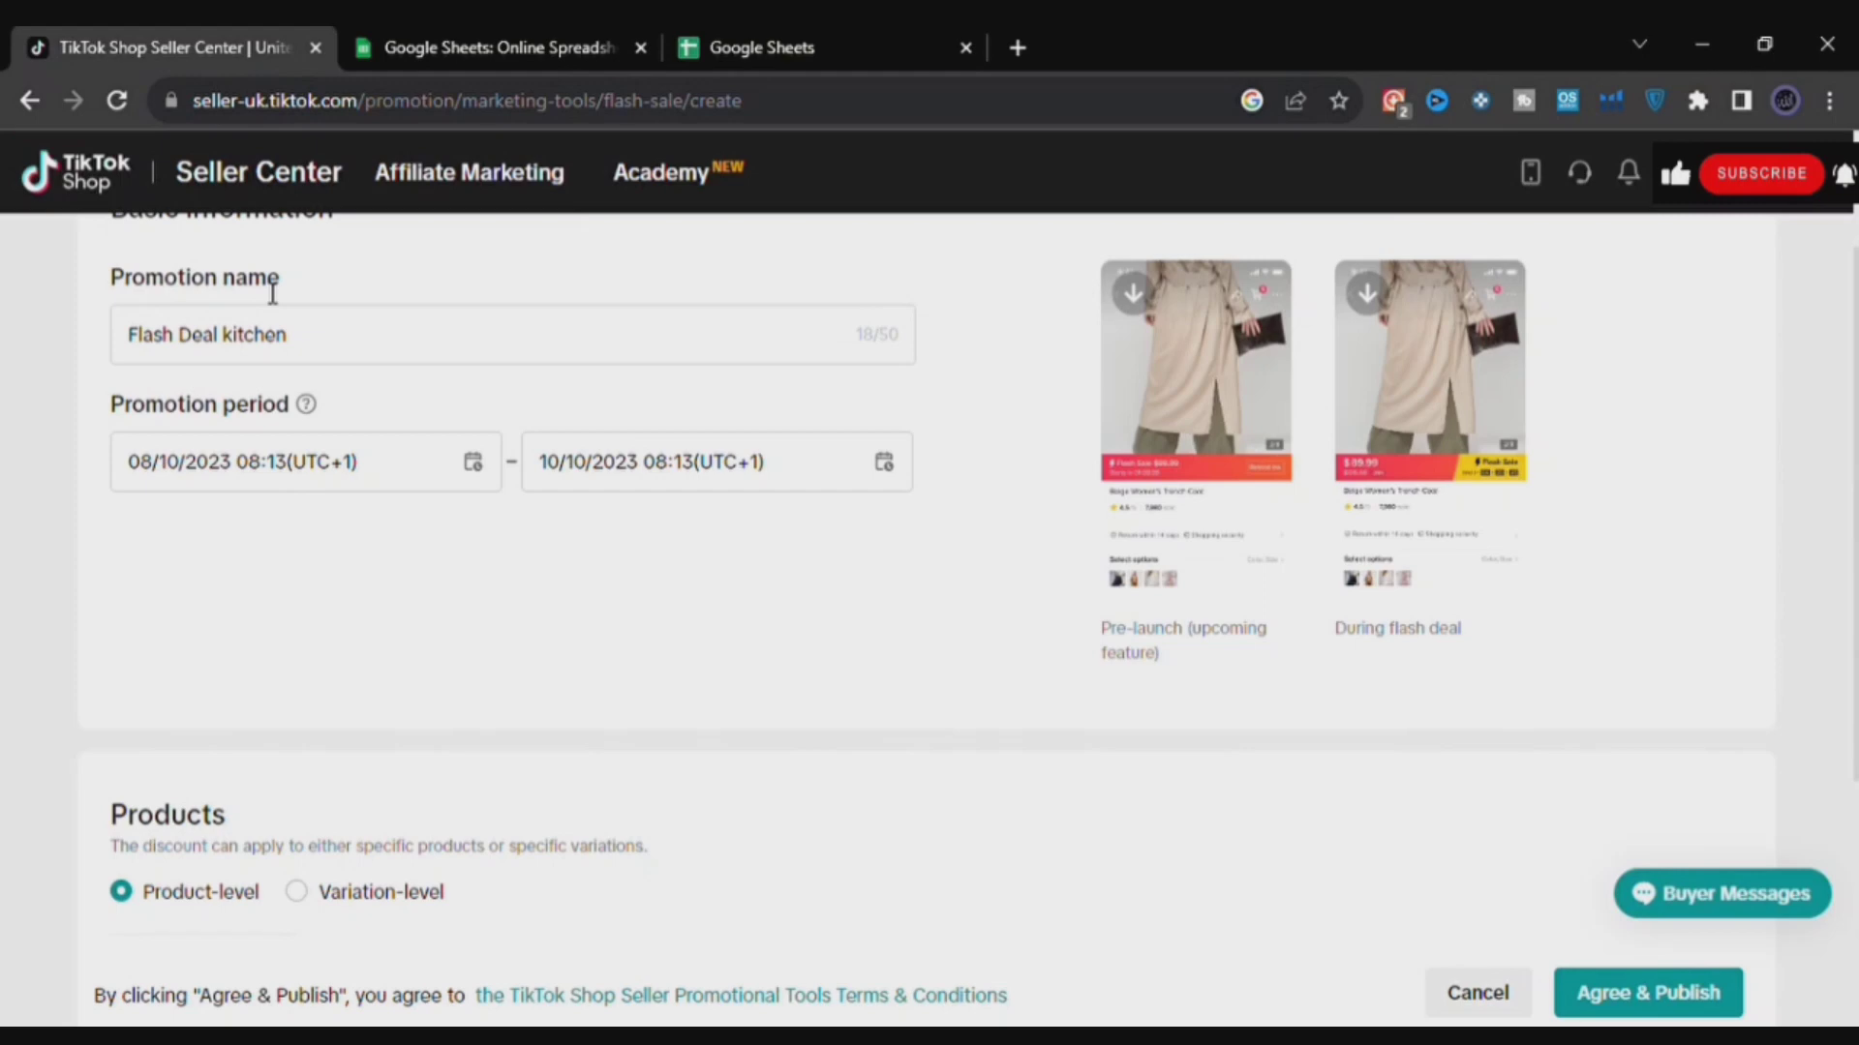
- Examine the enlarged sample previews of a product page before launch and during the flash deal
click(1198, 426)
mouse_move(946, 717)
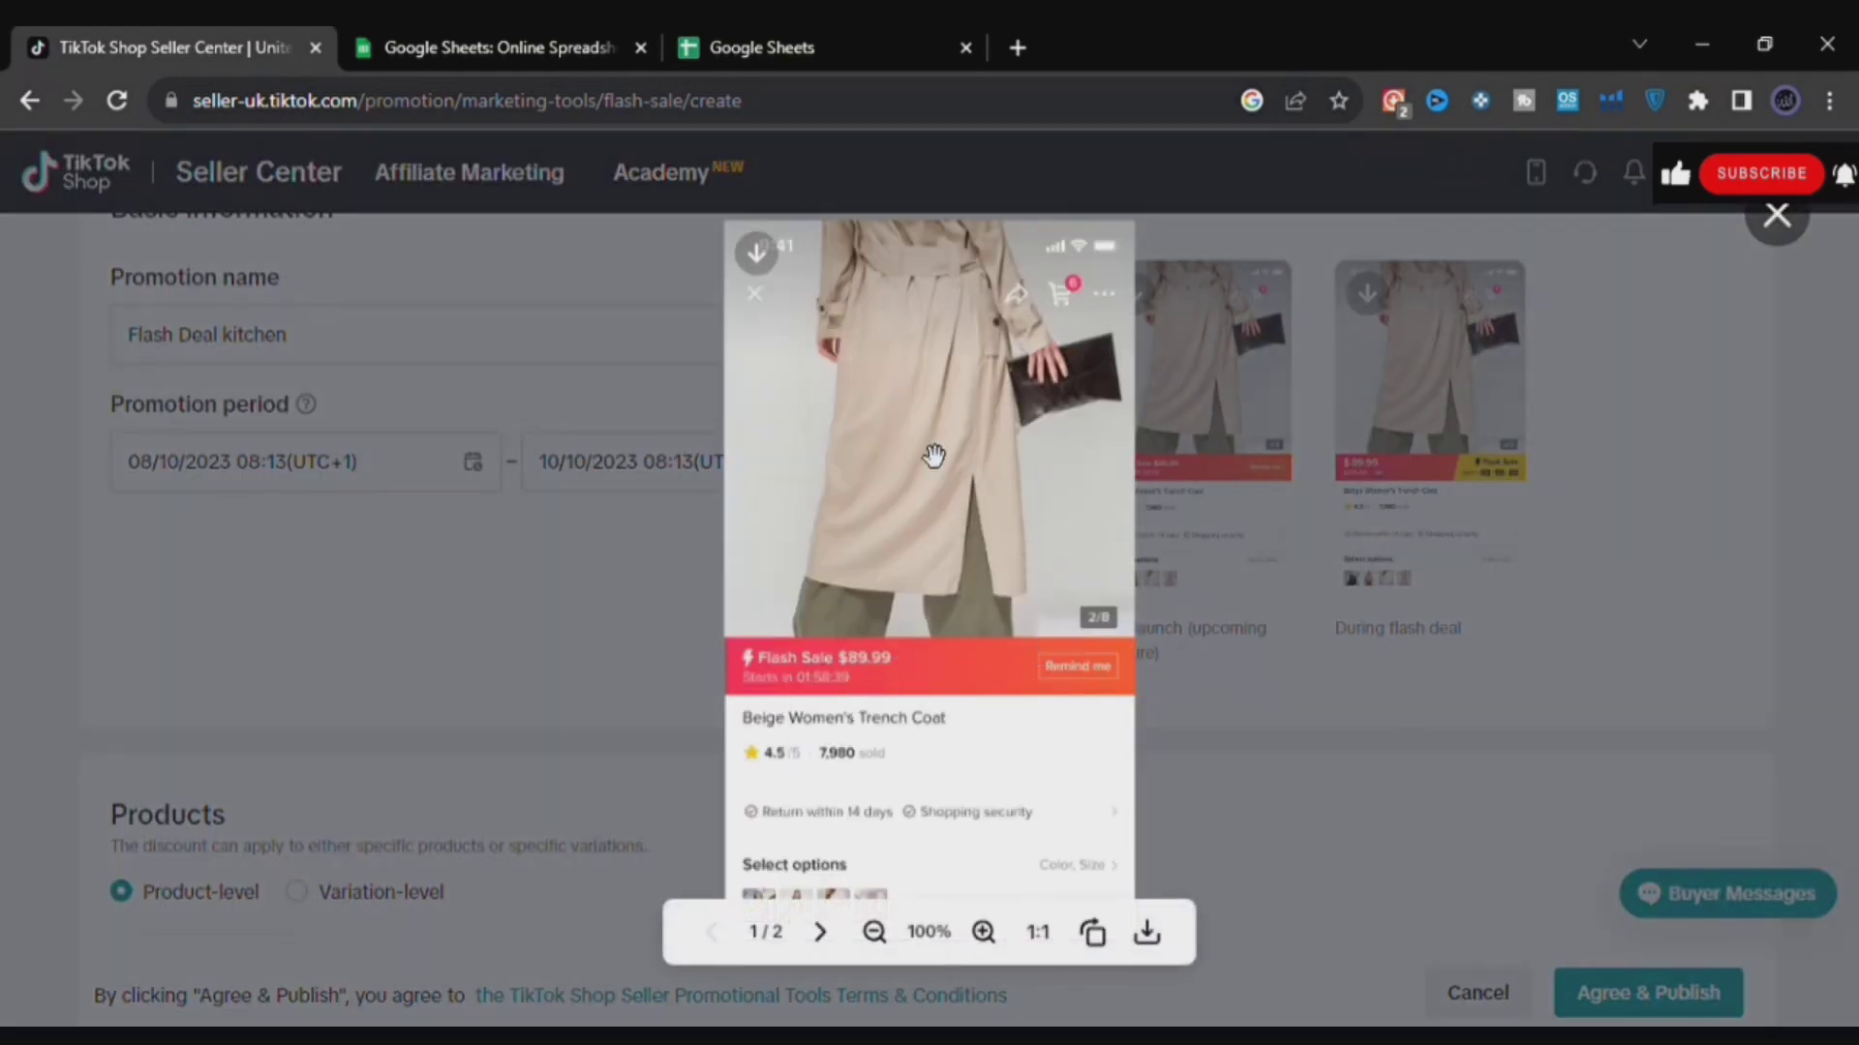
click(1384, 422)
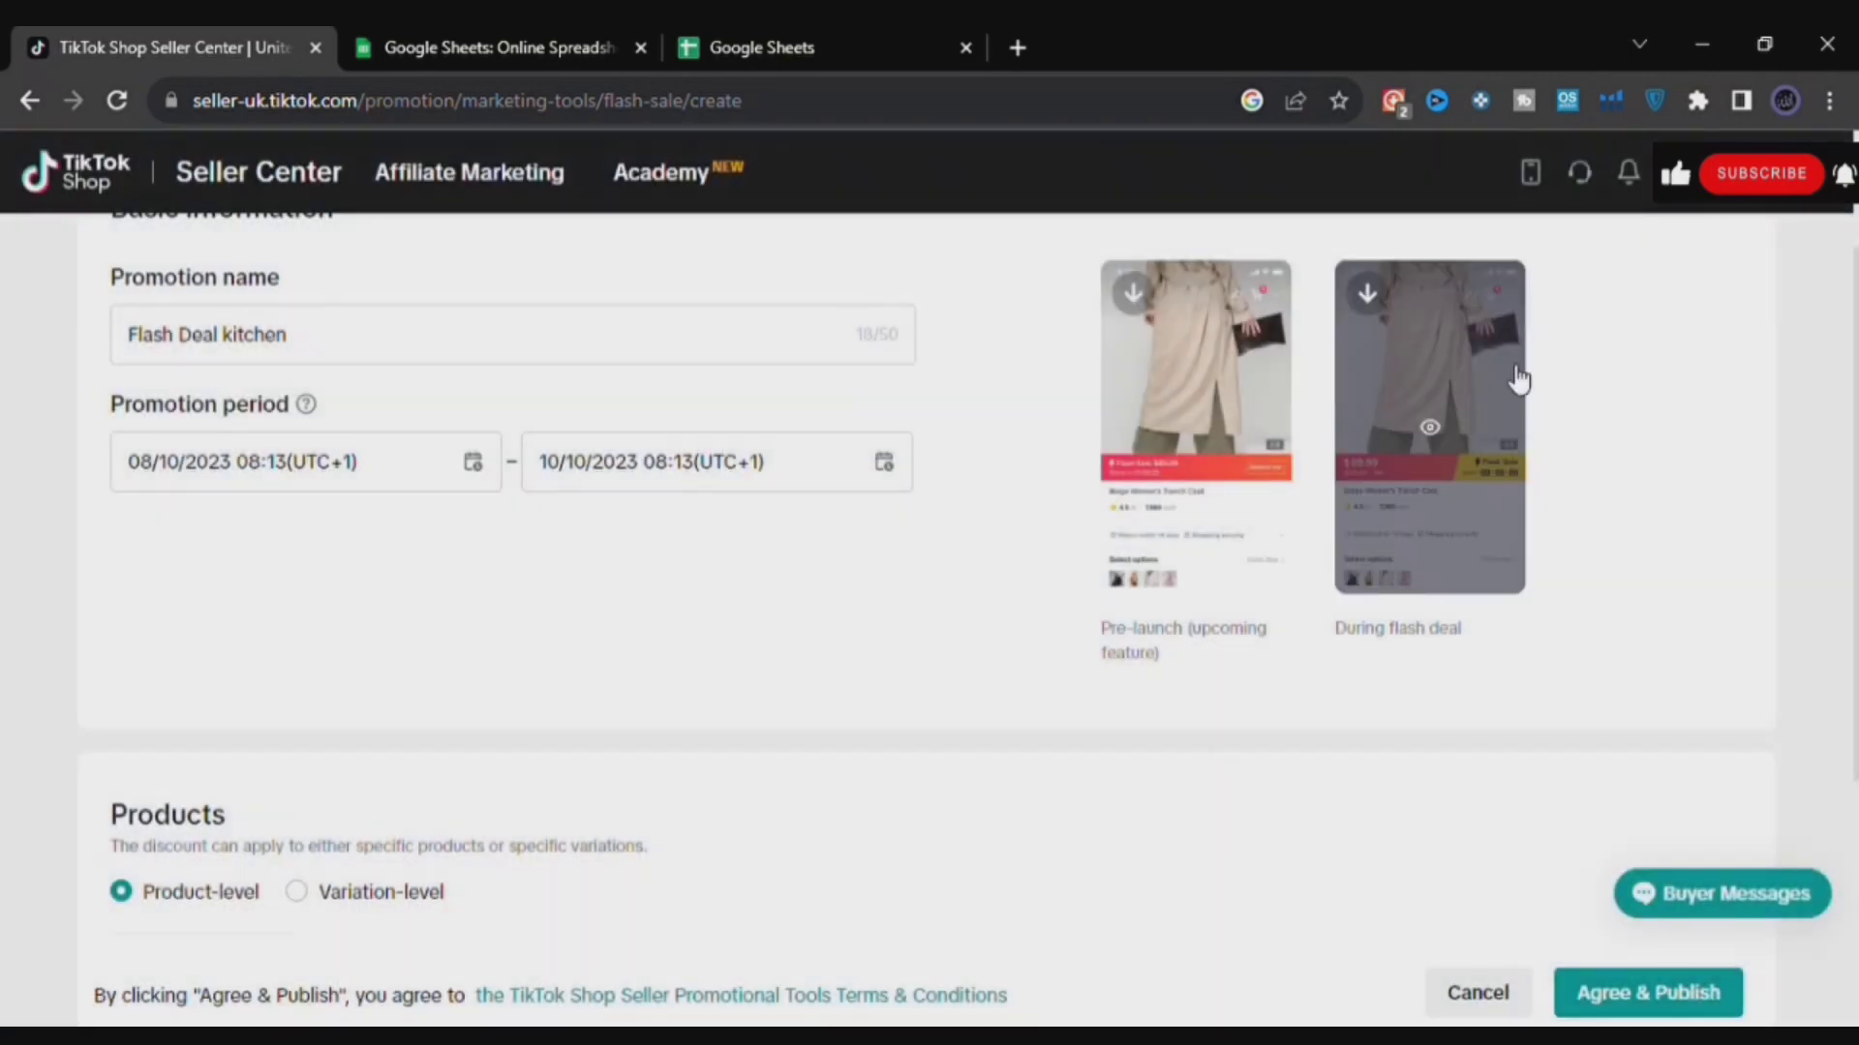
click(1431, 427)
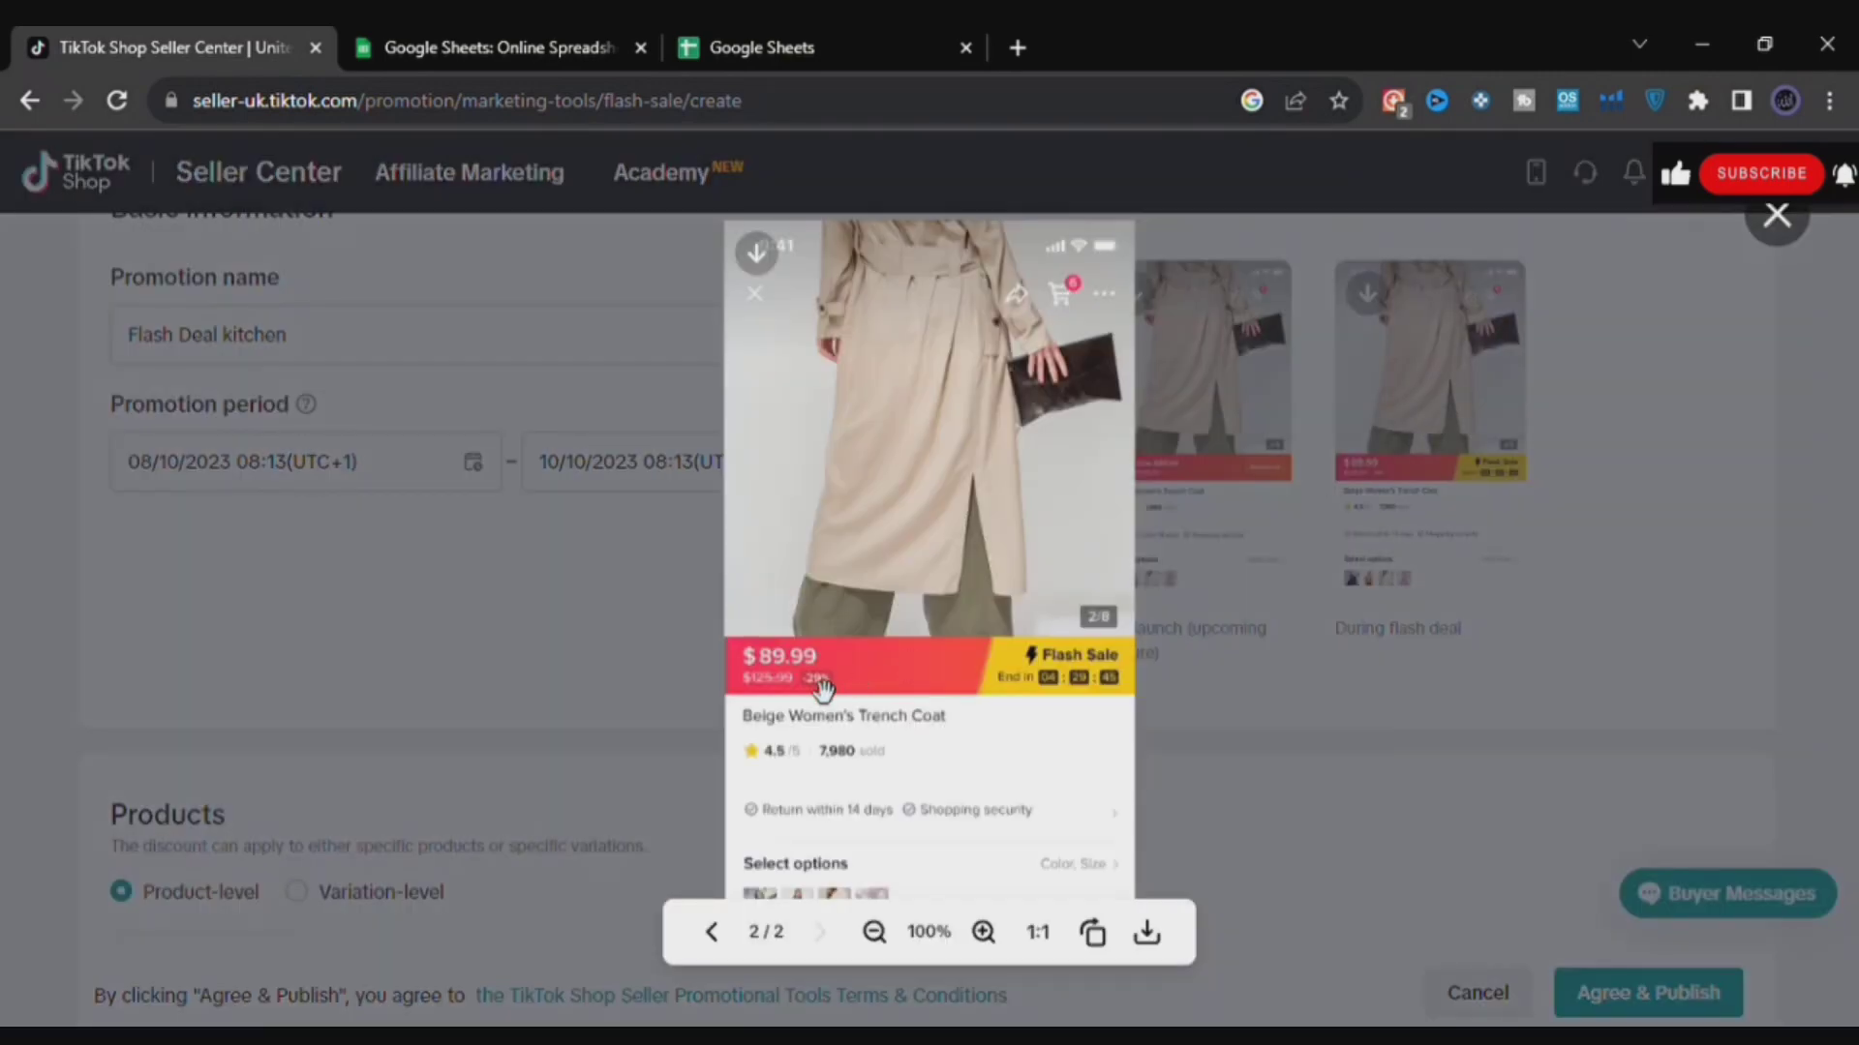
click(1264, 417)
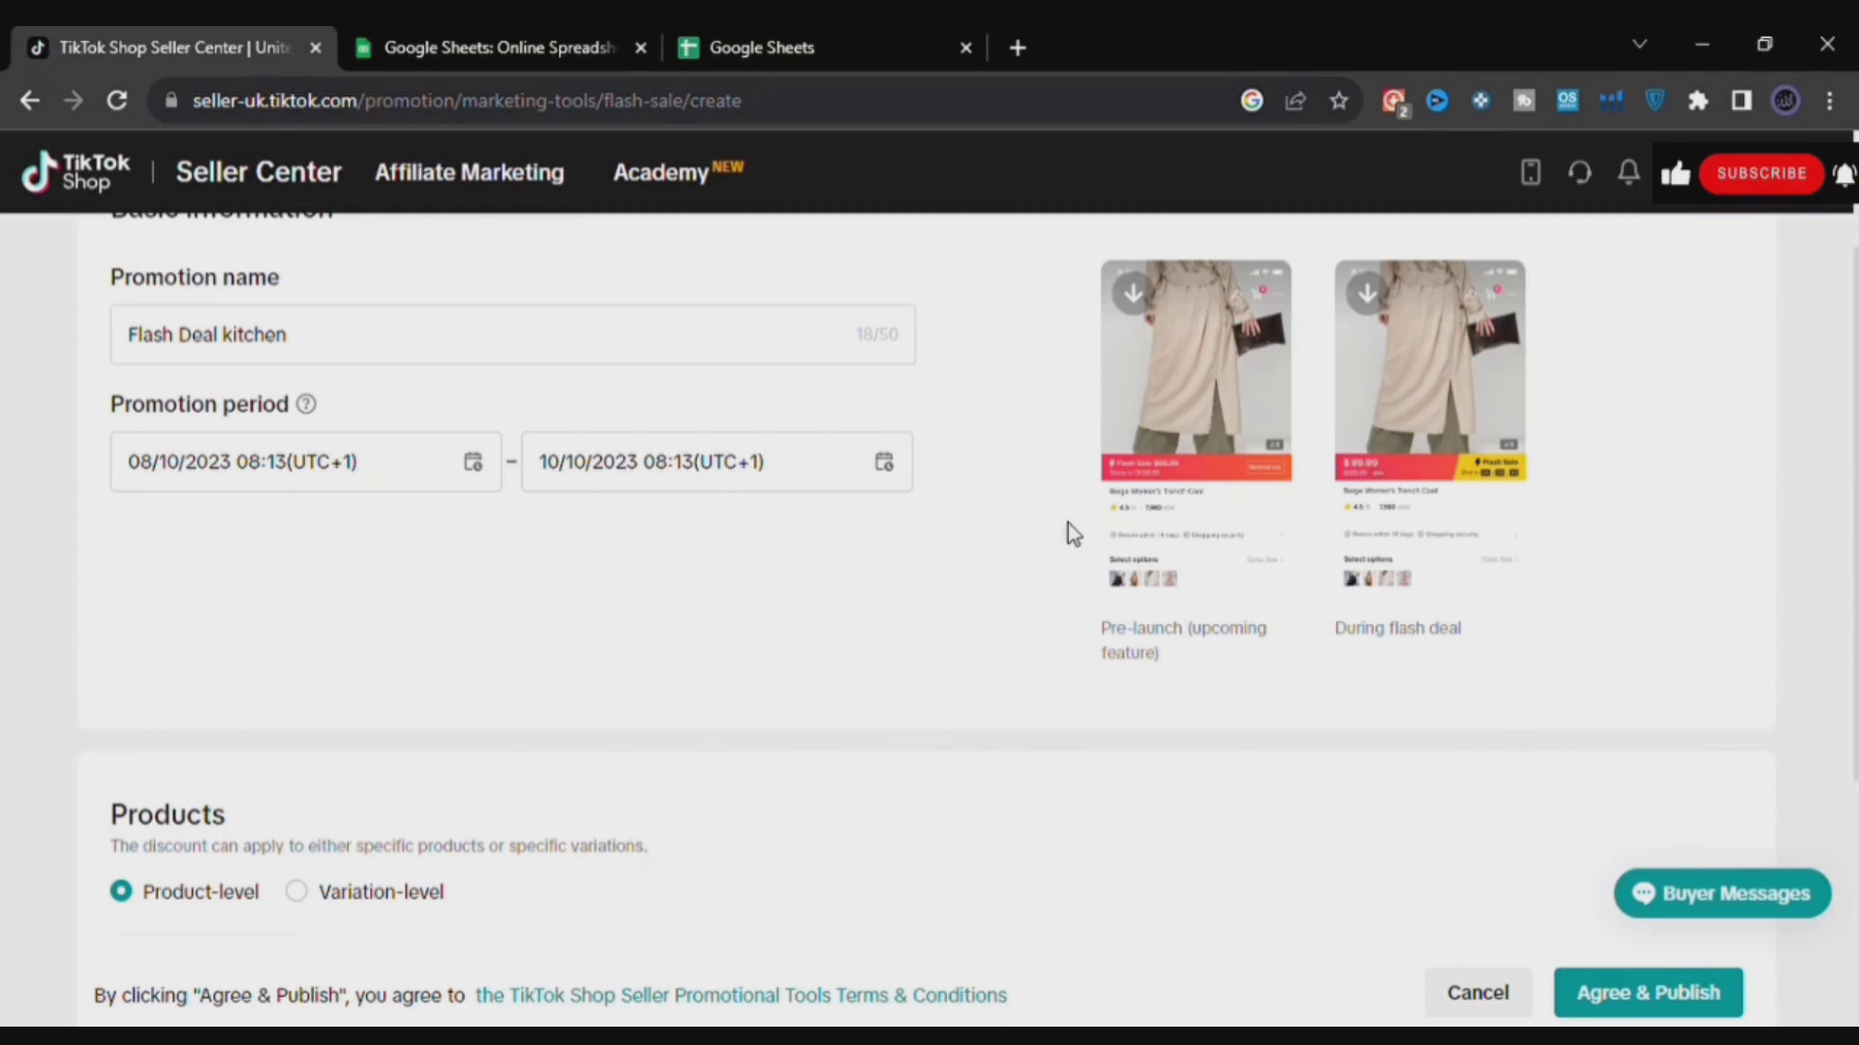
click(1197, 429)
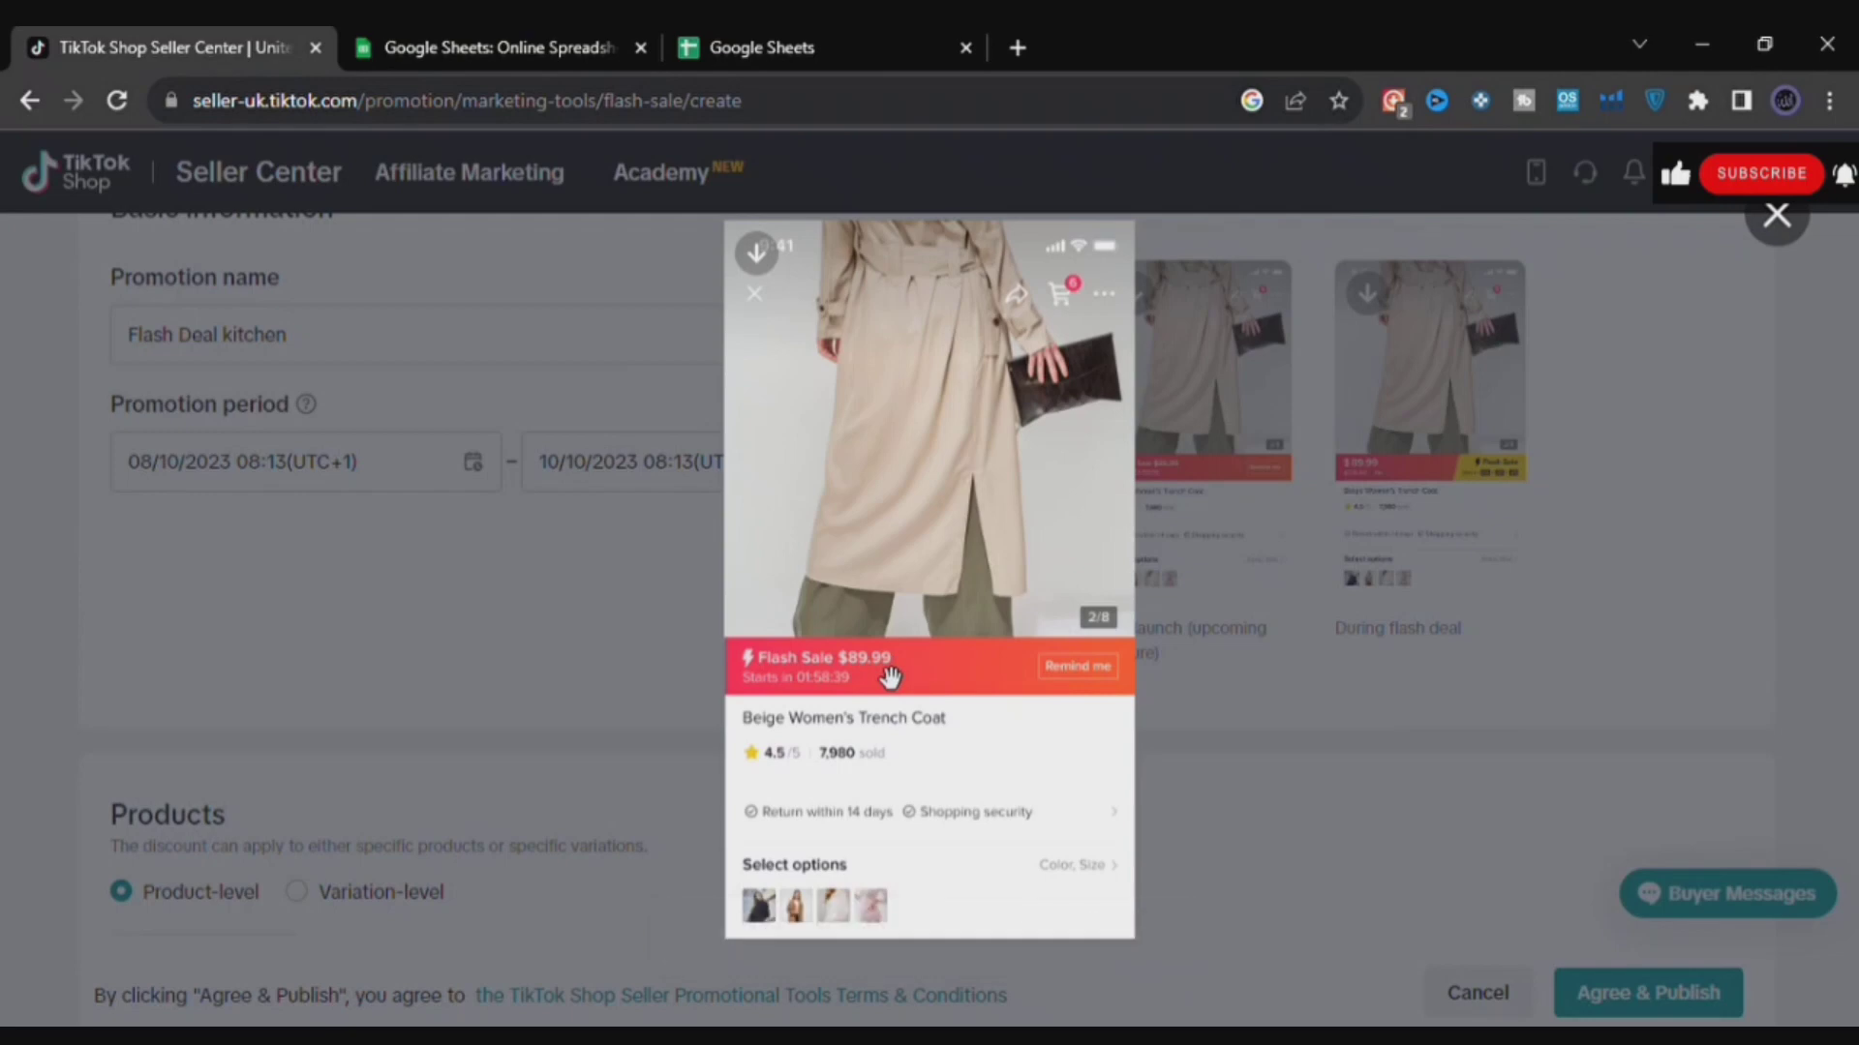
click(1228, 757)
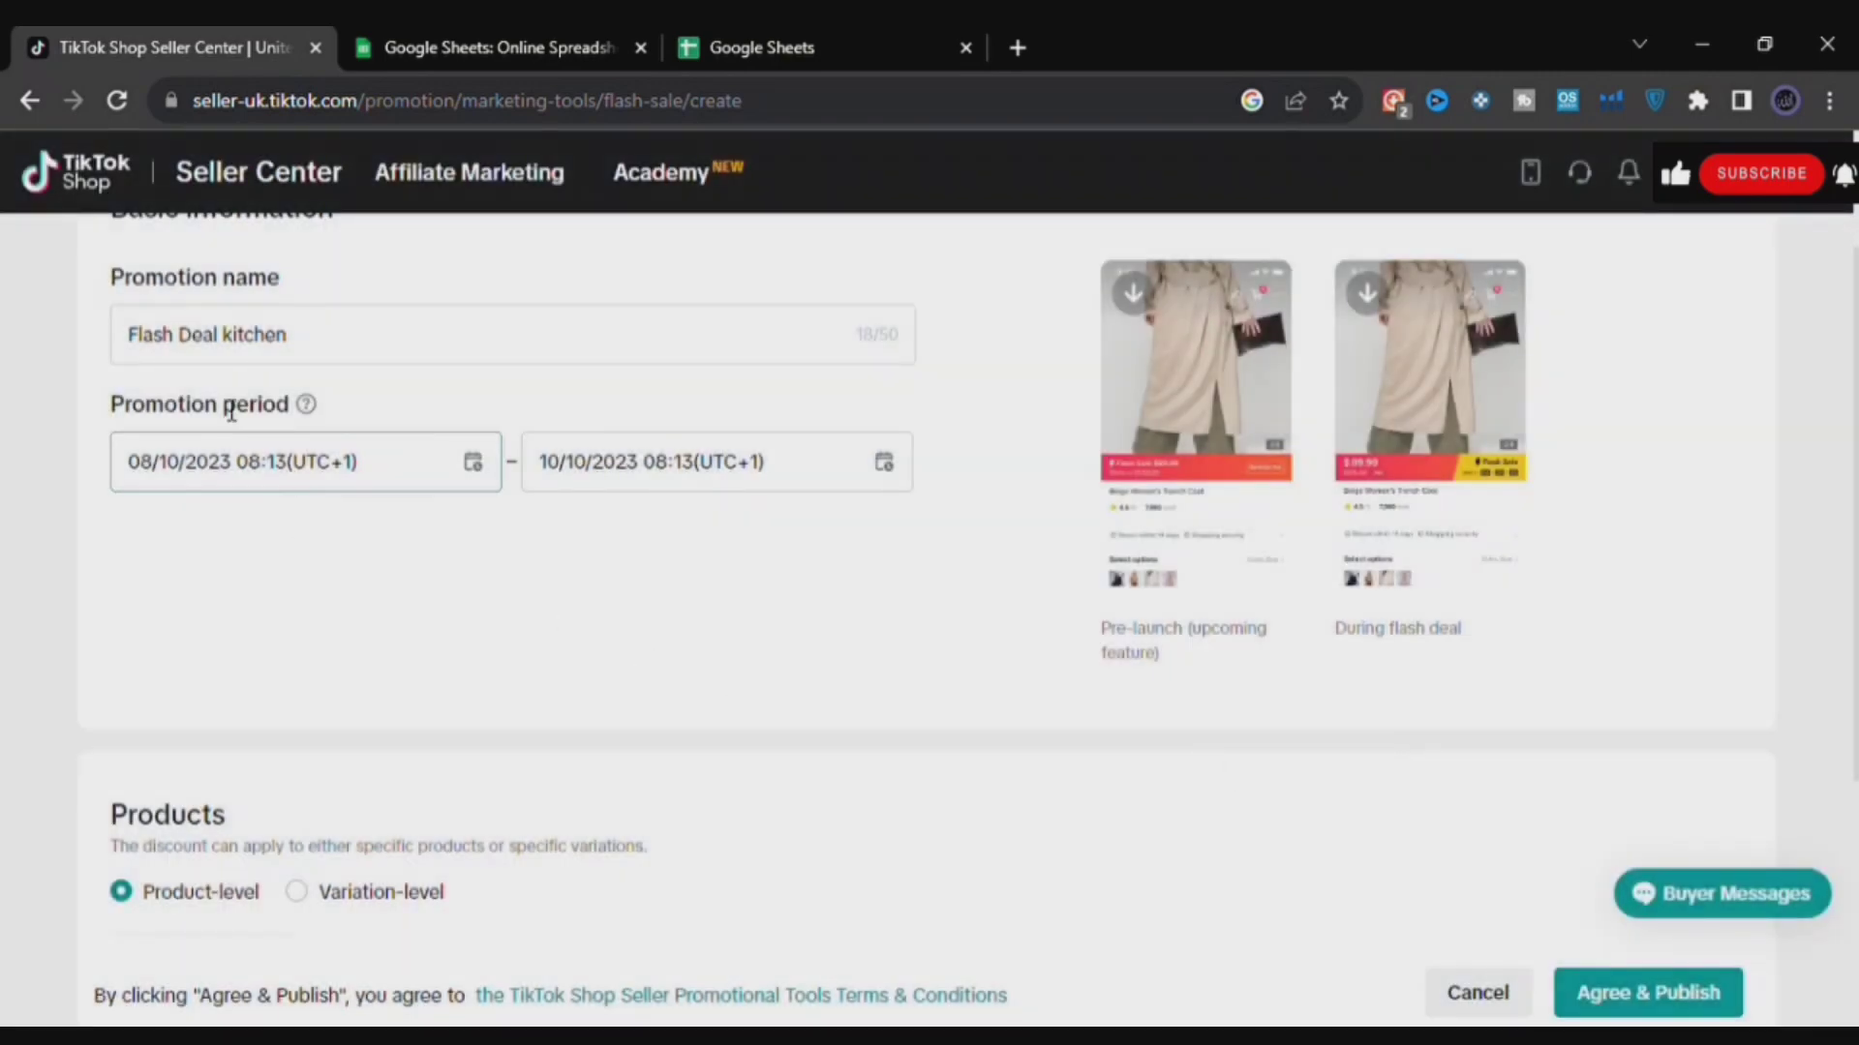
- Set the flash deal's start to 08/10/2023 at 08:20
click(264, 344)
click(319, 468)
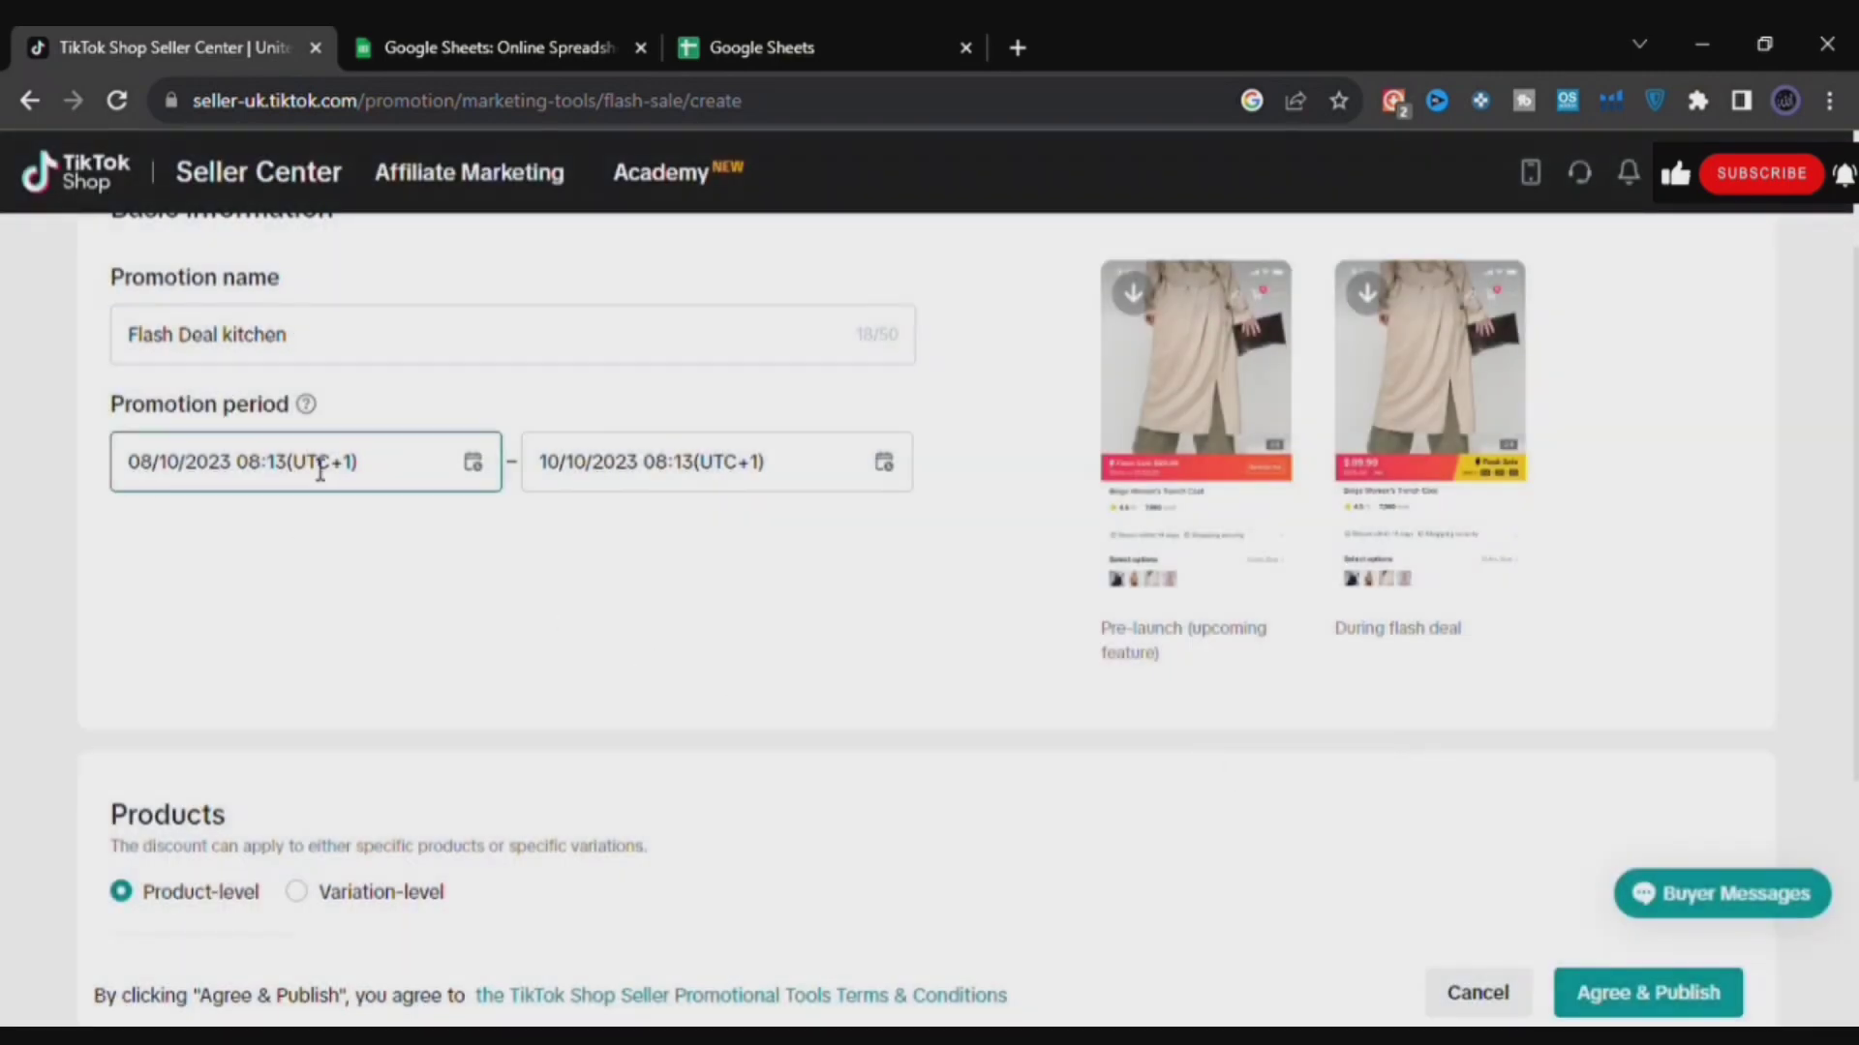
click(472, 467)
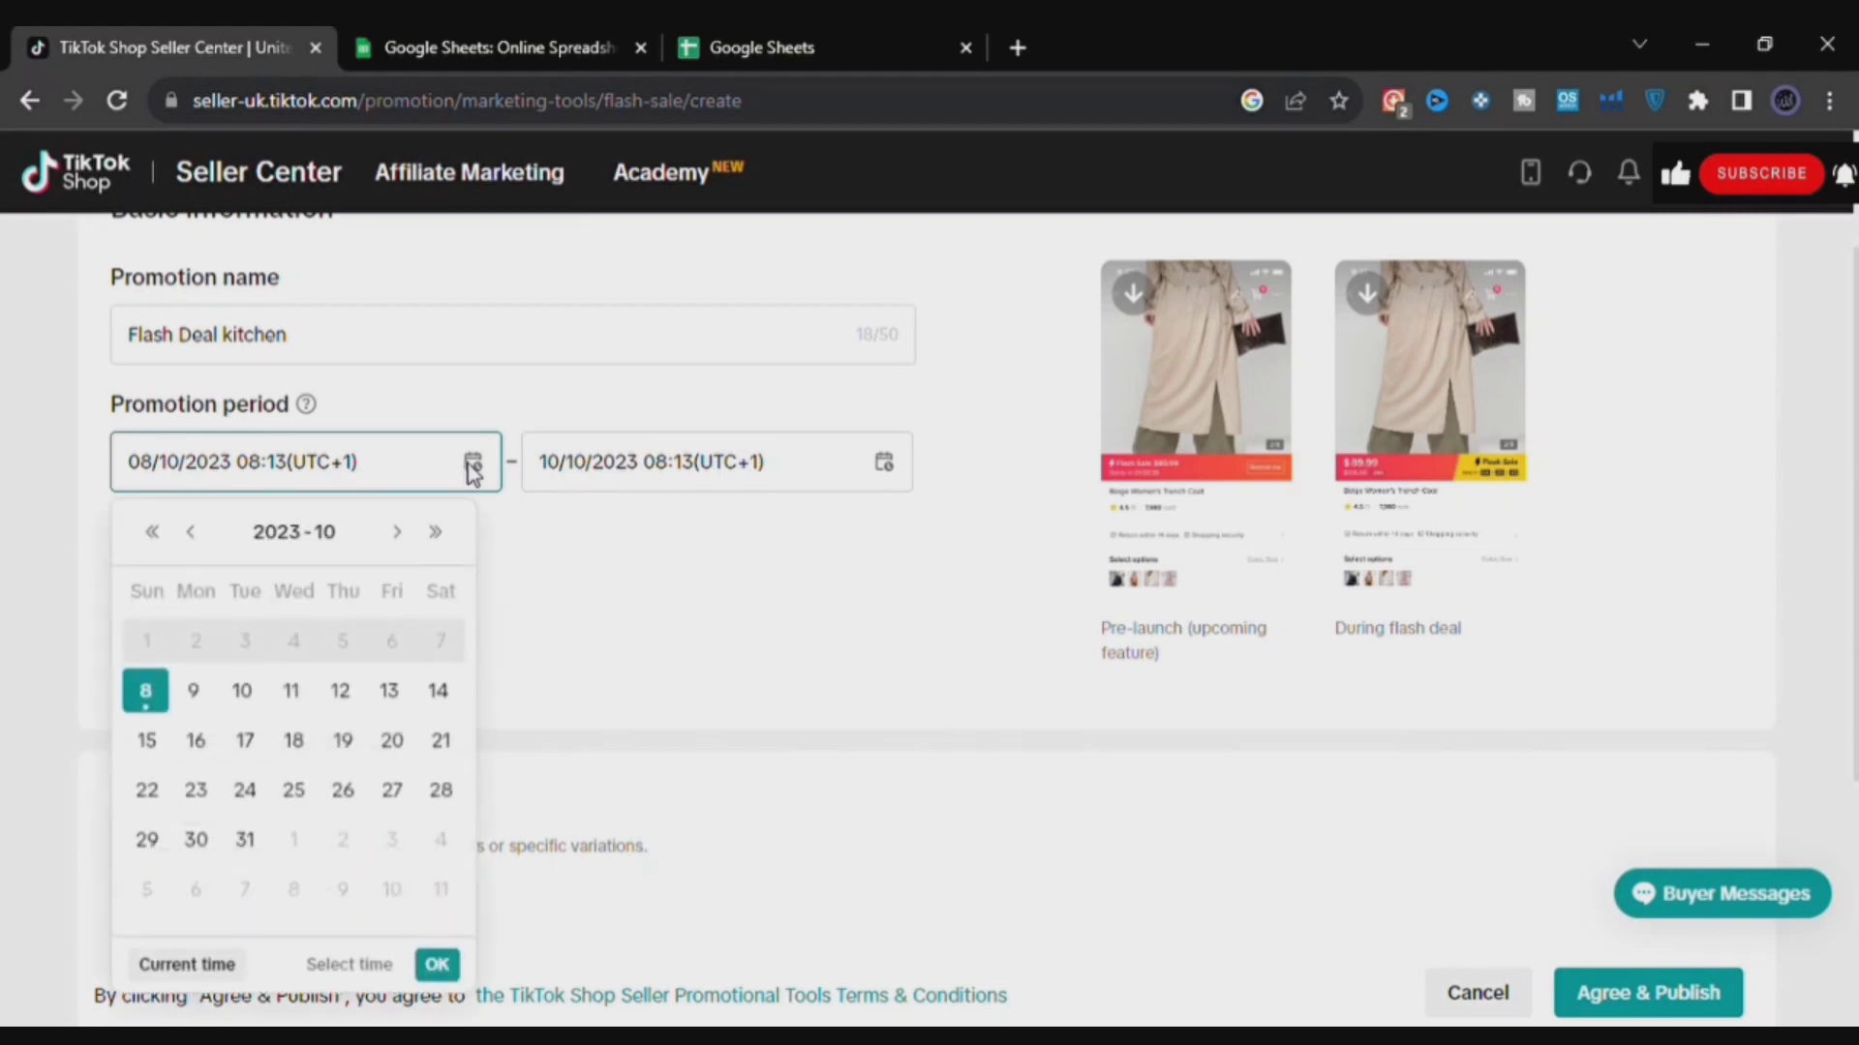
click(370, 965)
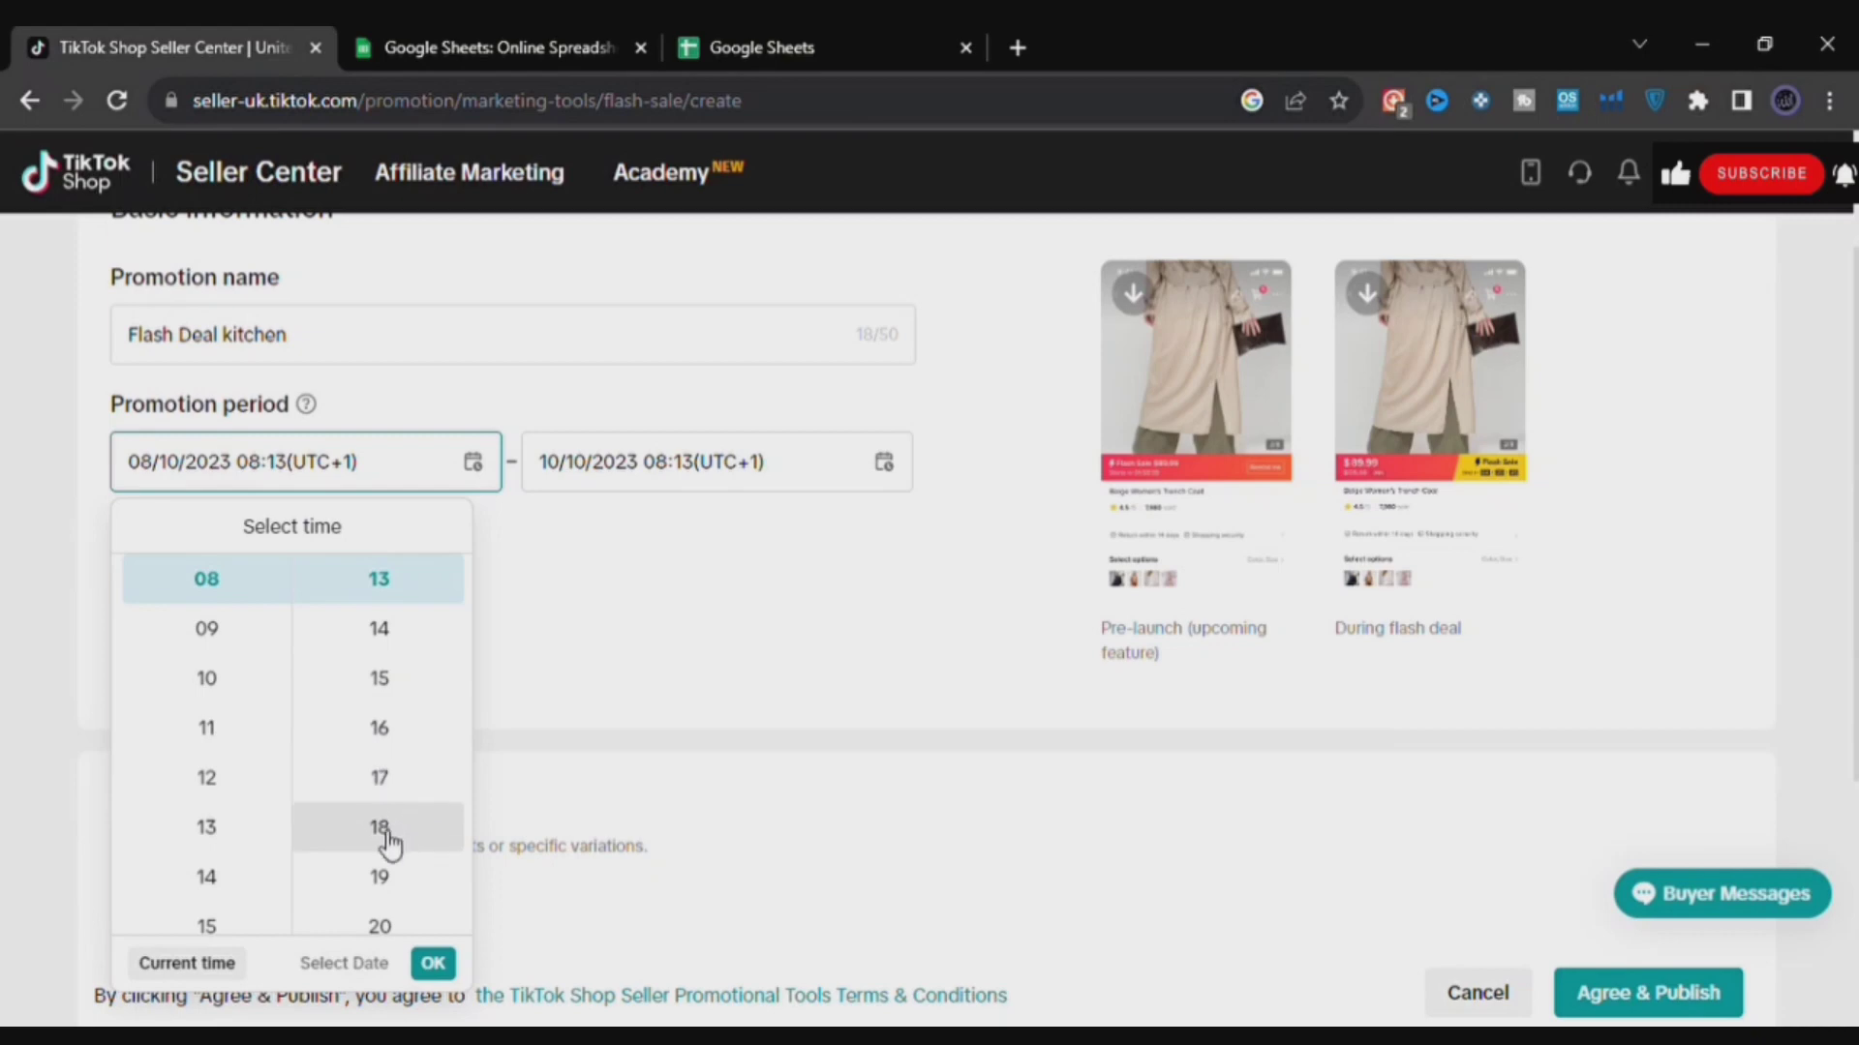
click(379, 928)
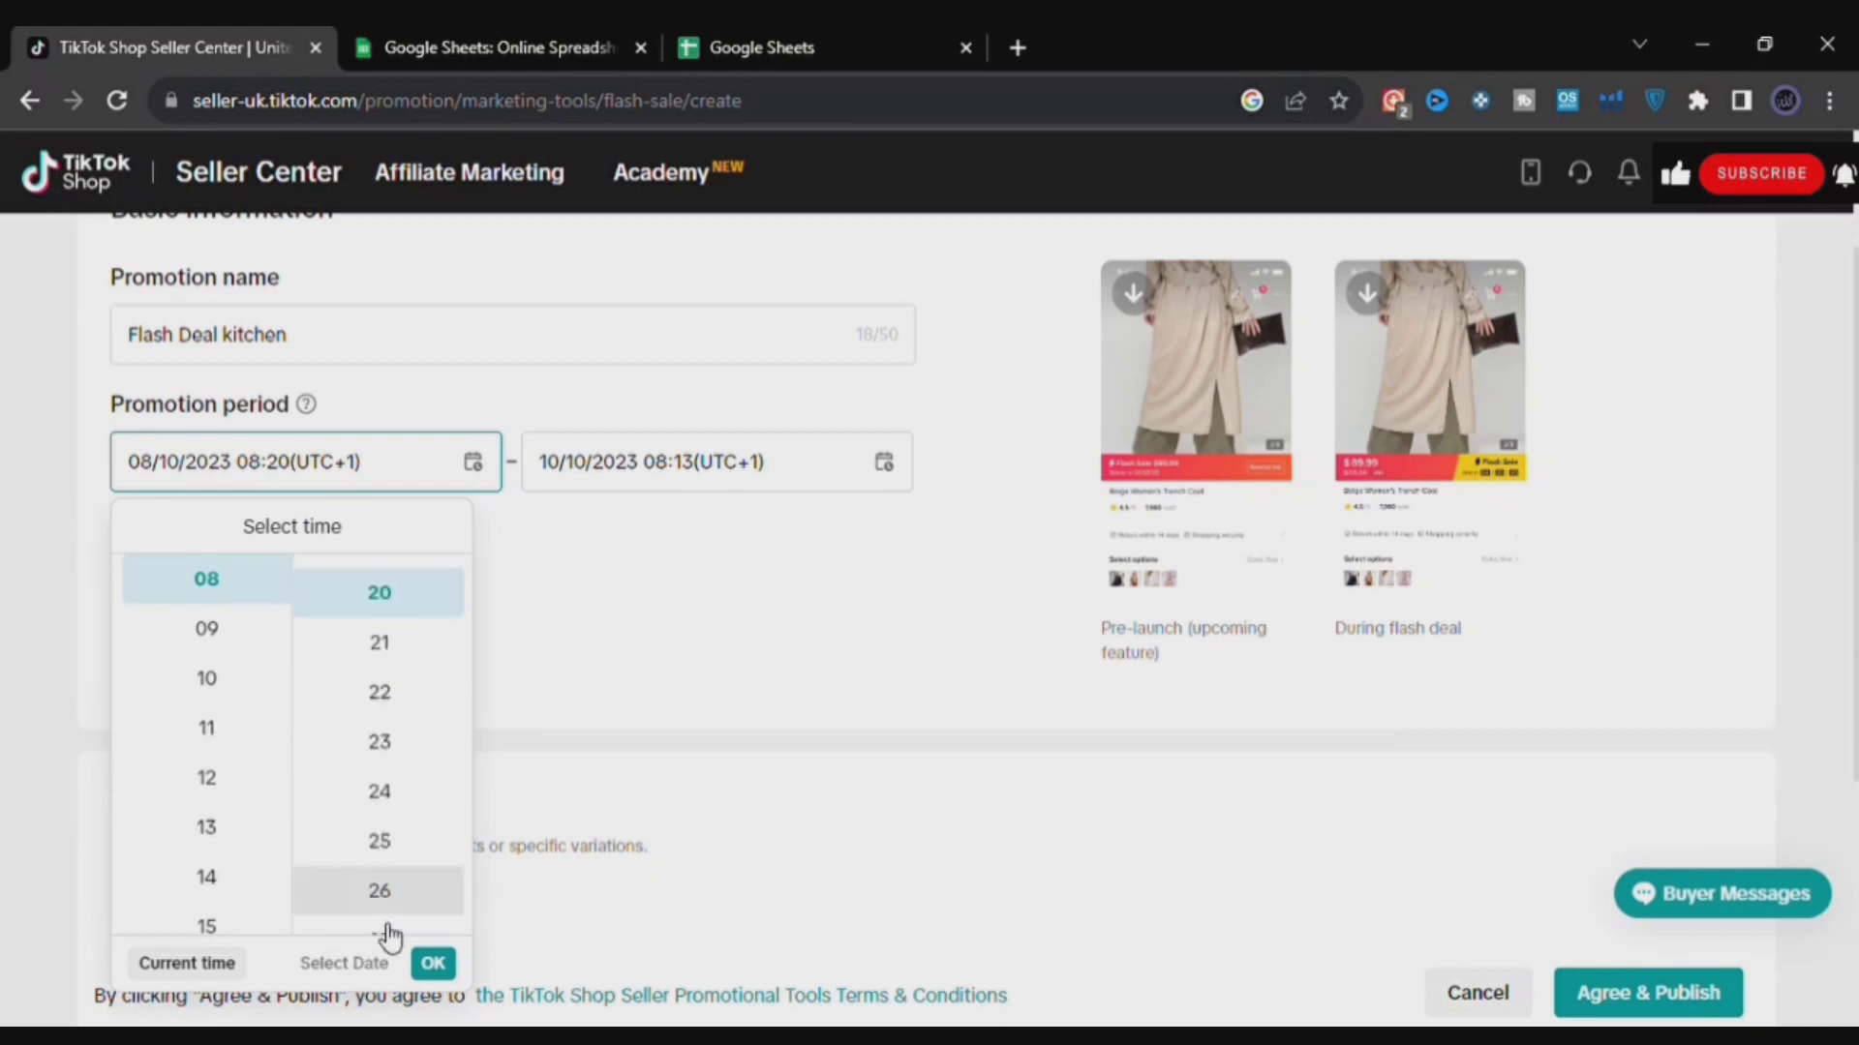
click(433, 963)
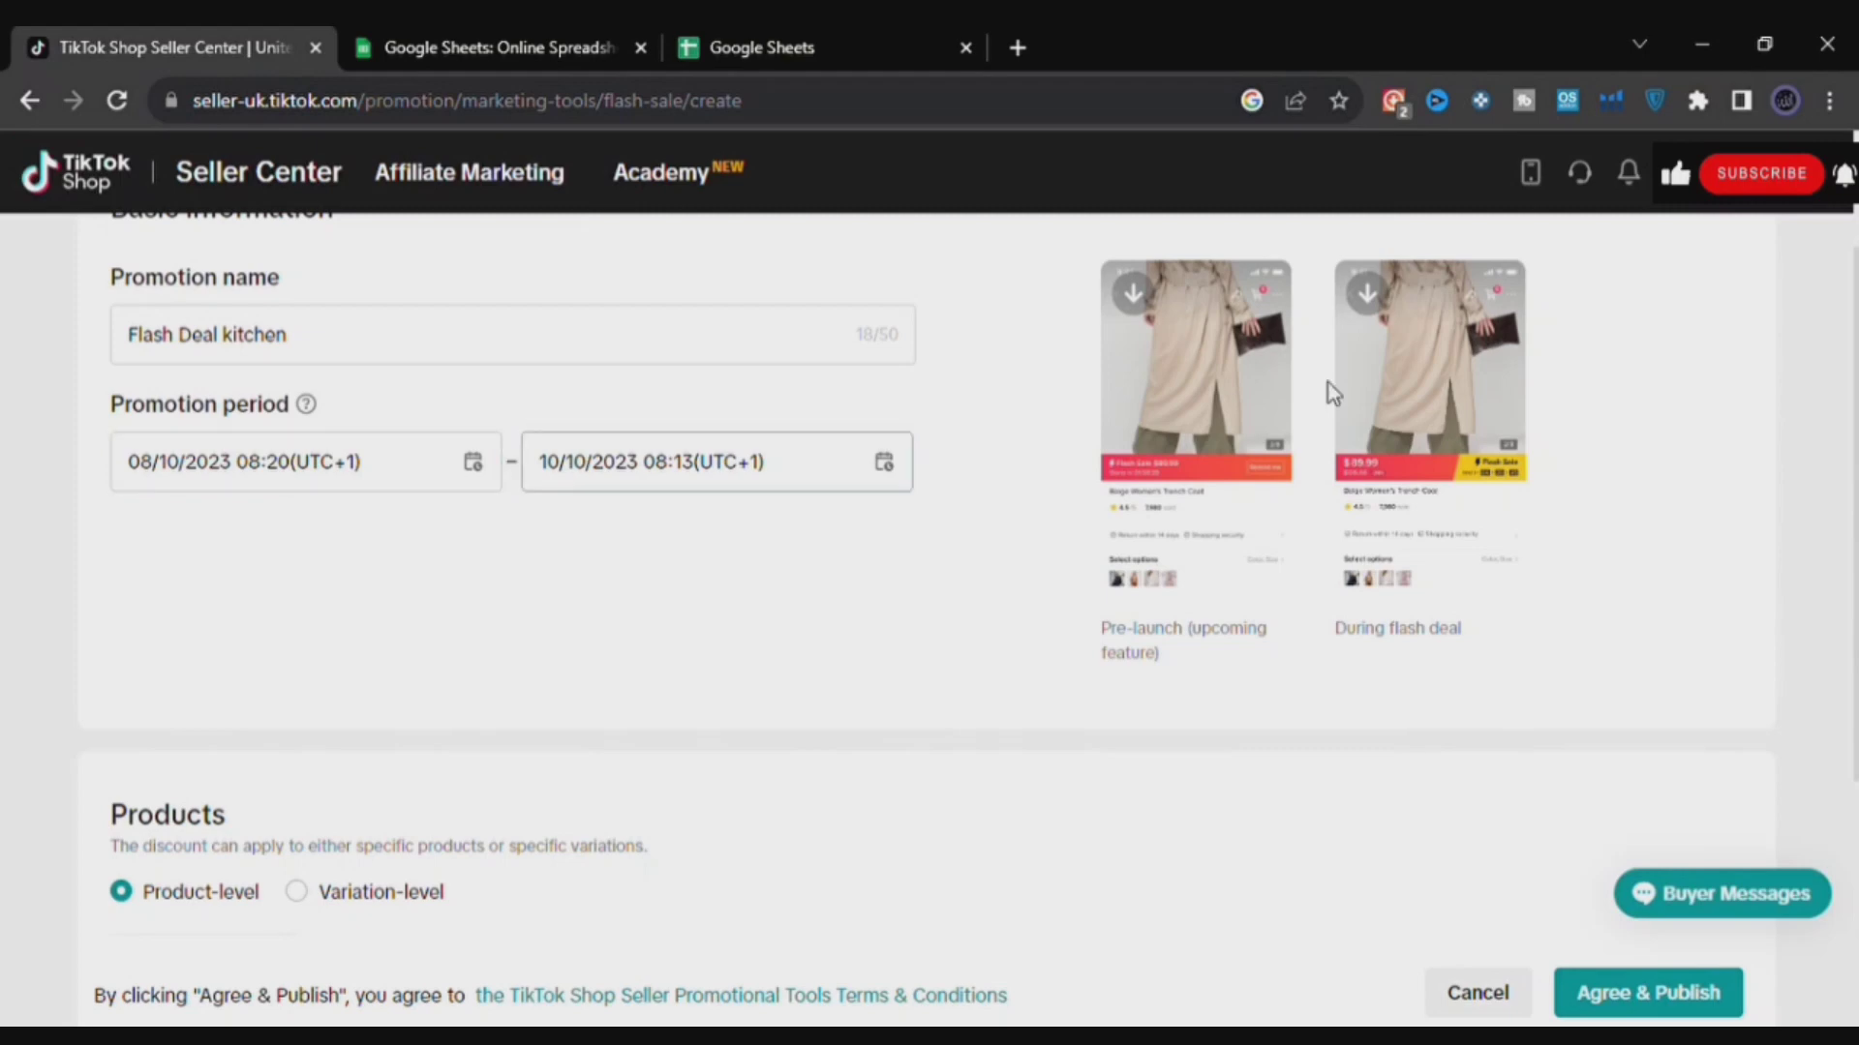
- Add the kitchen utensil product to the flash deal at product level
scroll(1854, 421, down, 4)
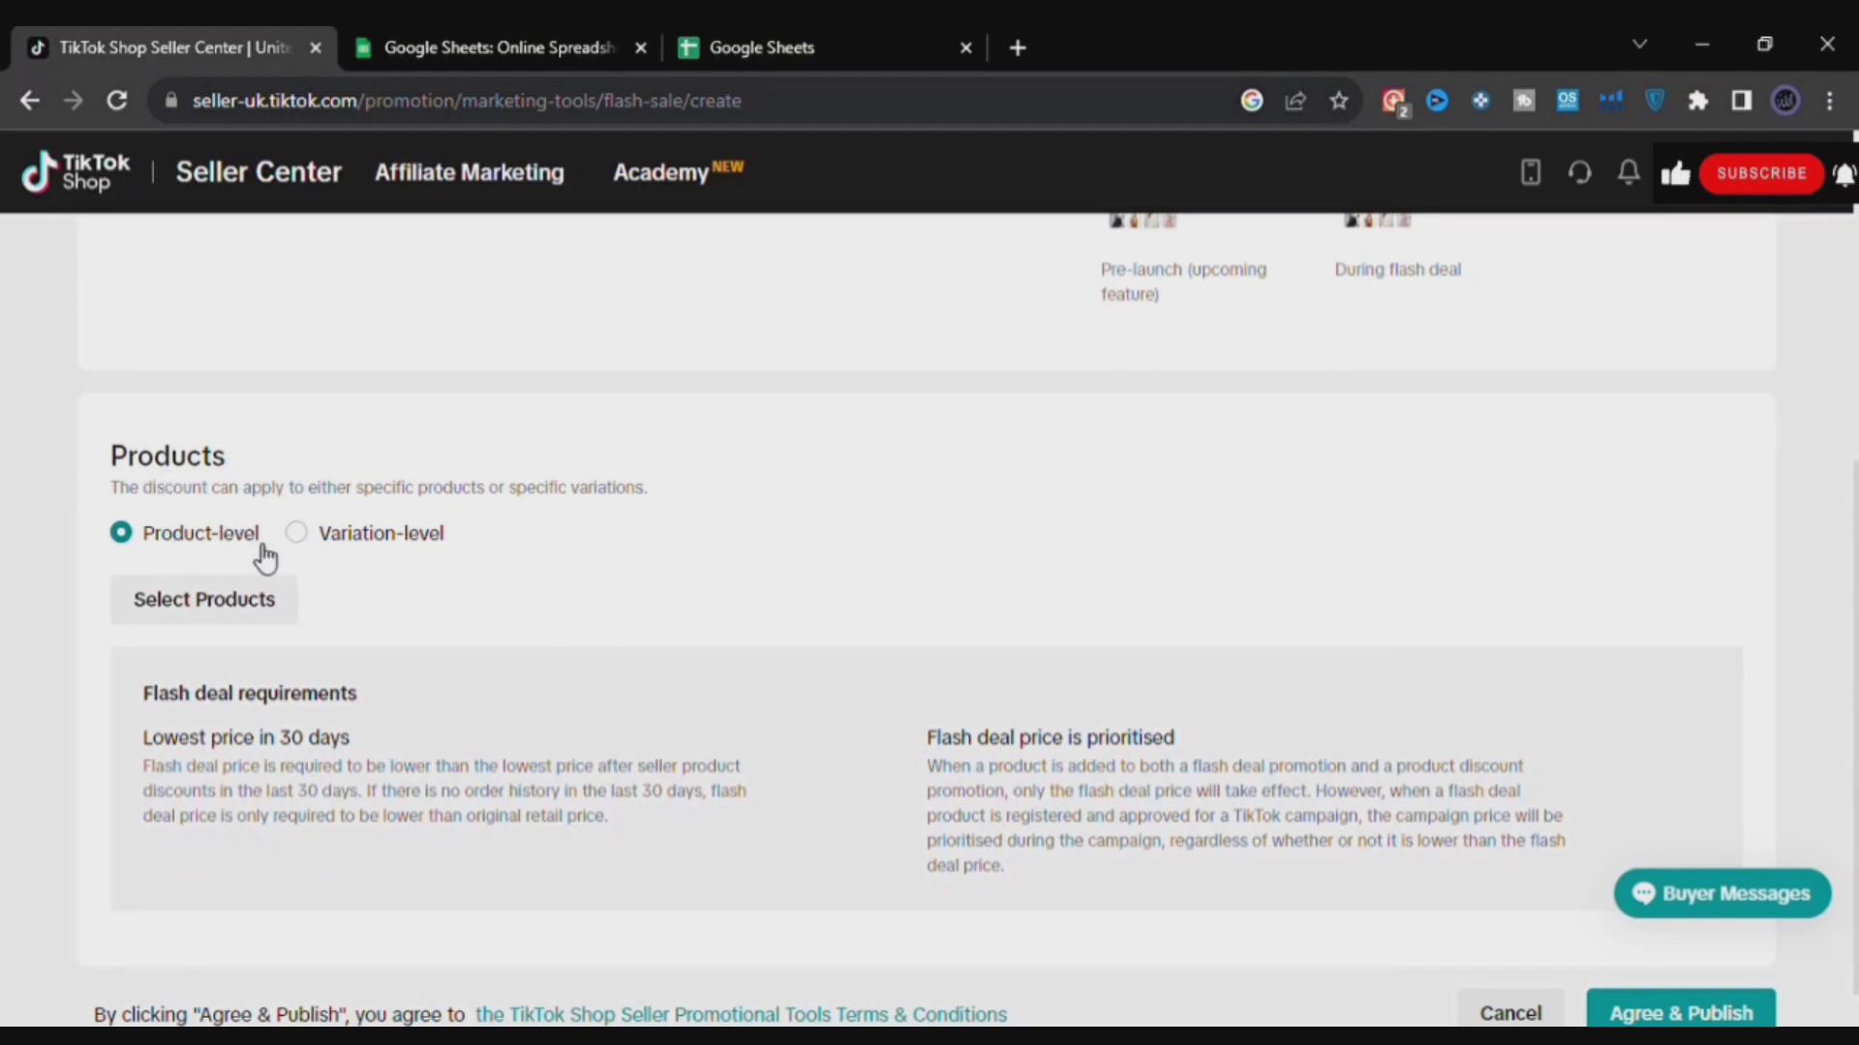
click(201, 605)
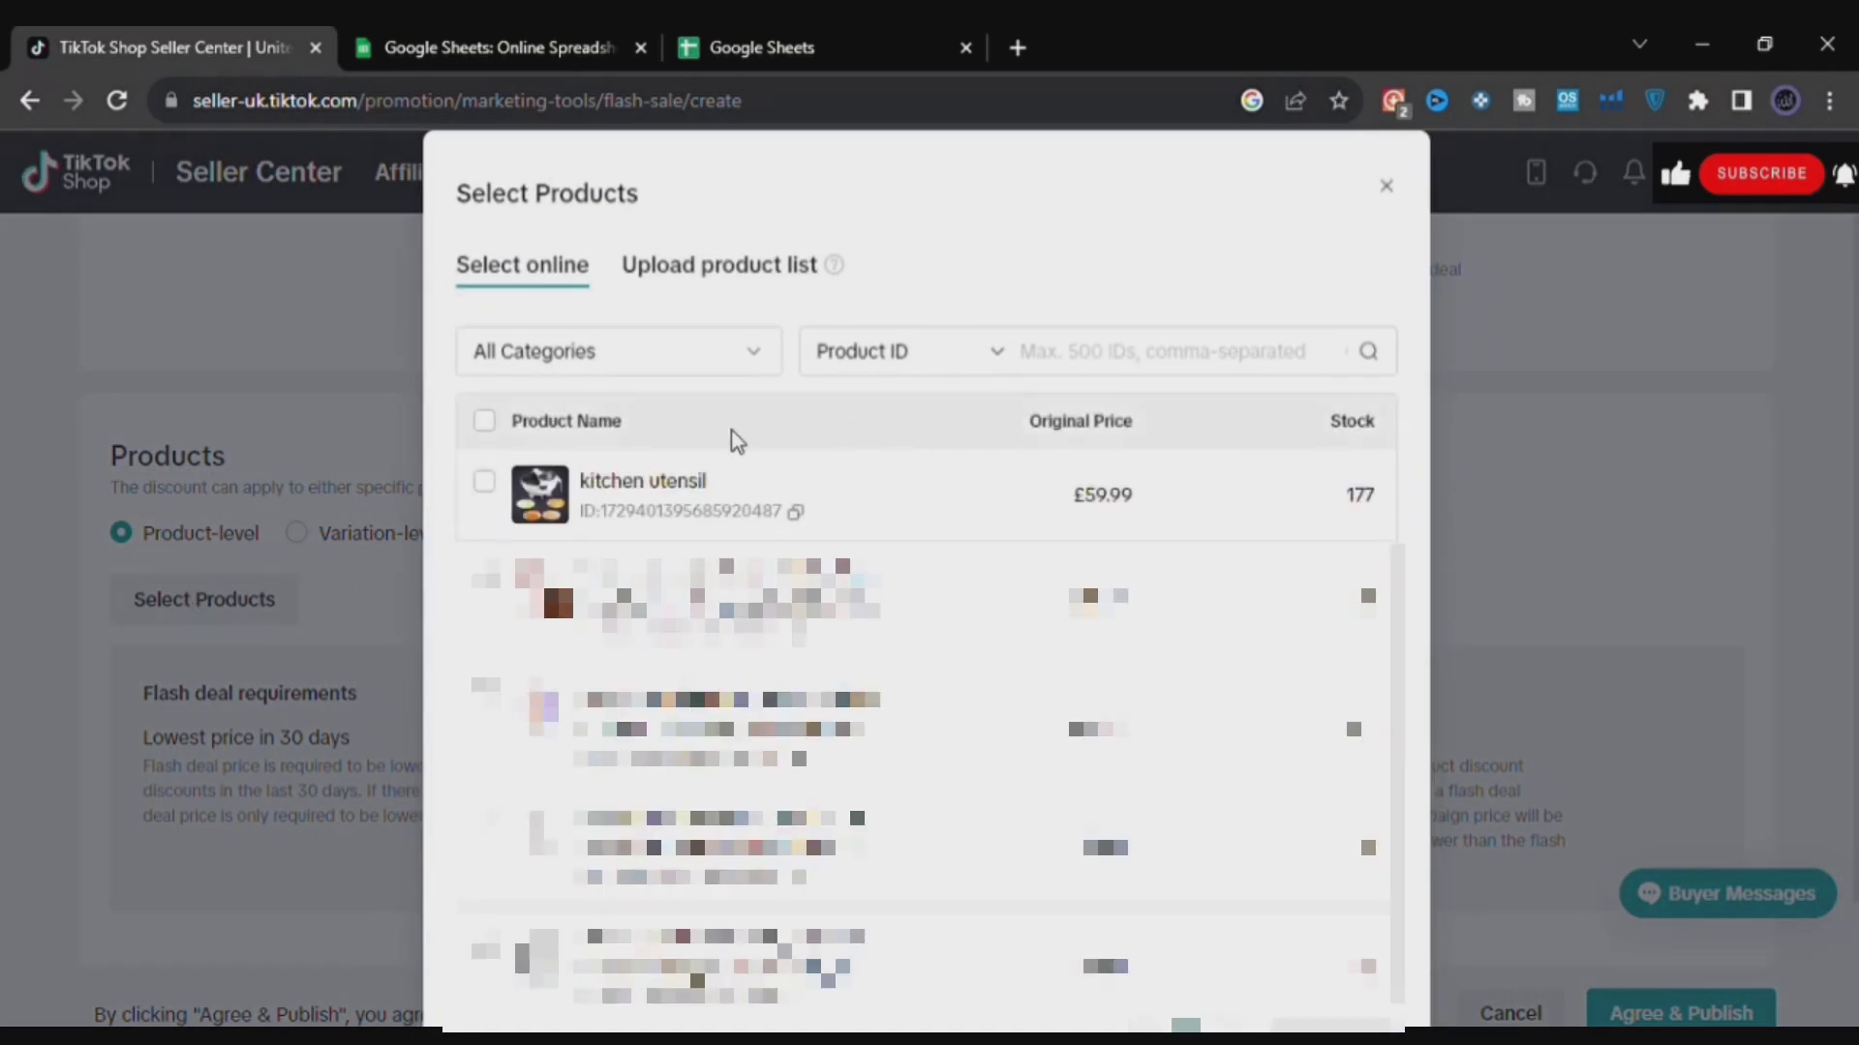
click(485, 484)
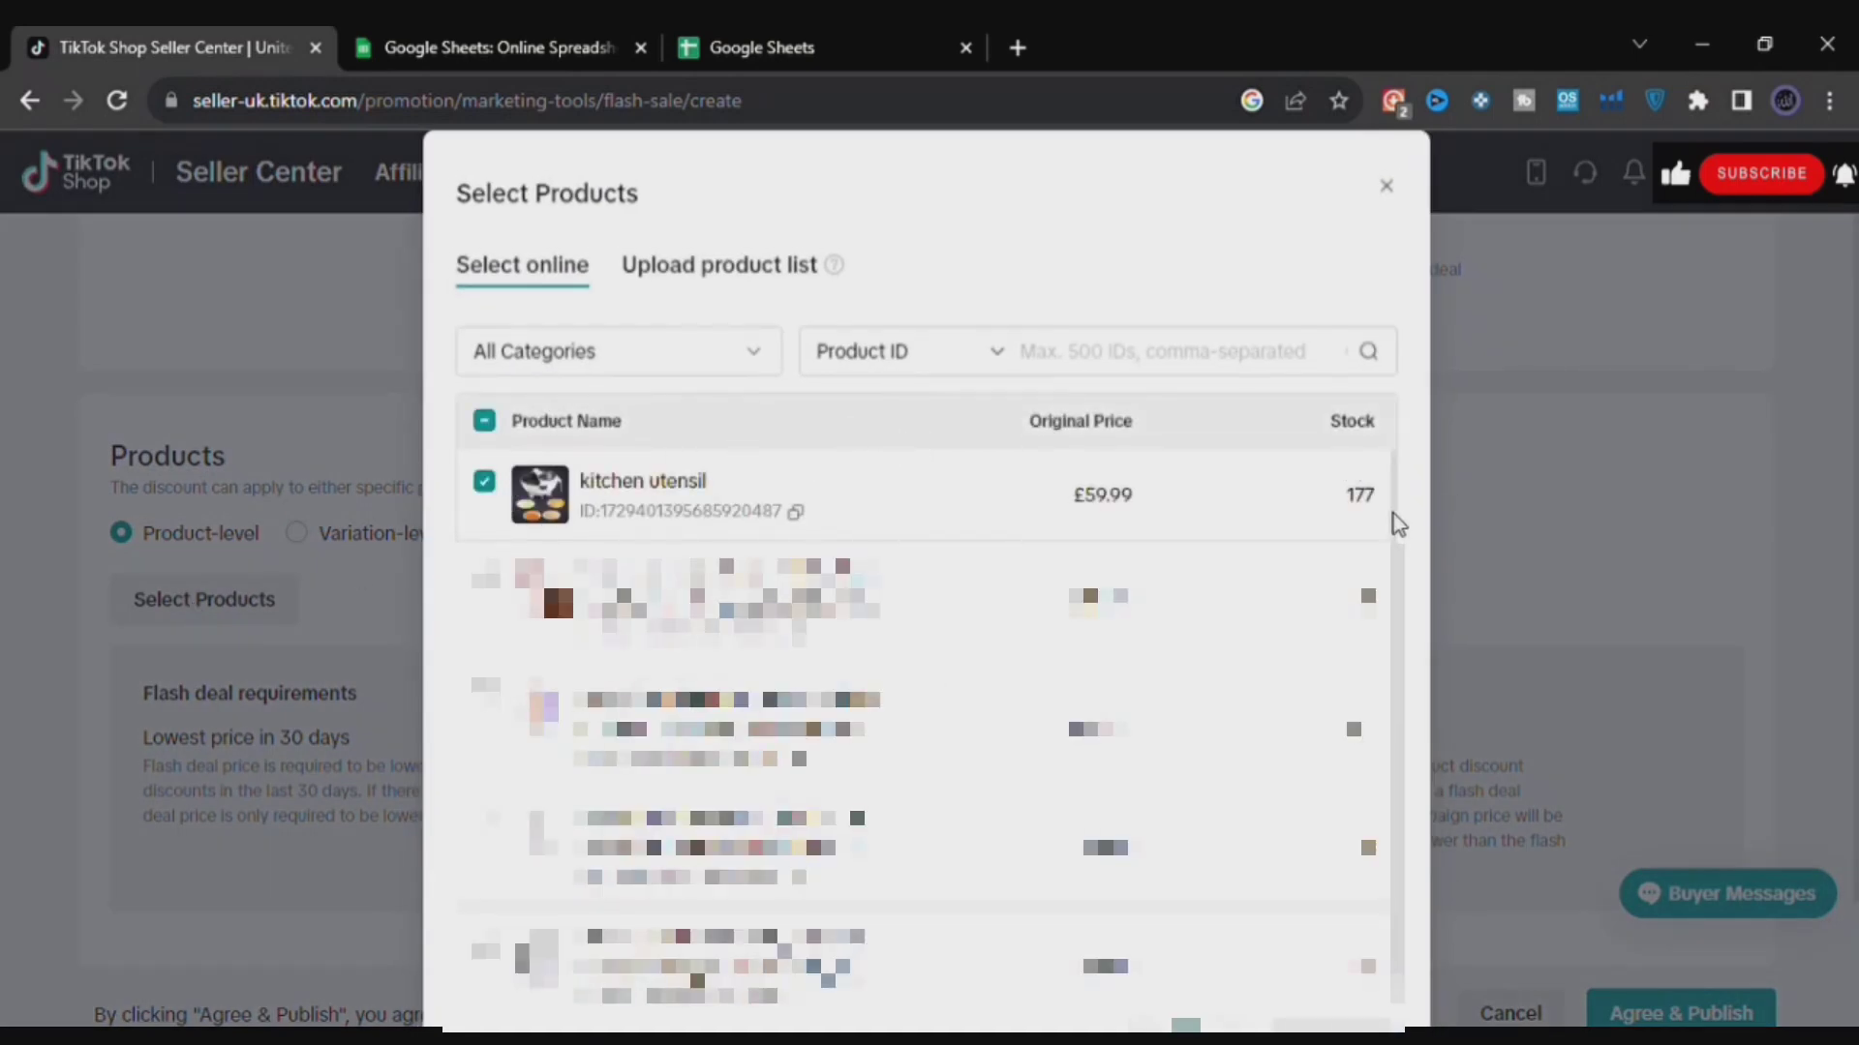
scroll(1399, 524, down, 2)
scroll(1442, 765, down, 5)
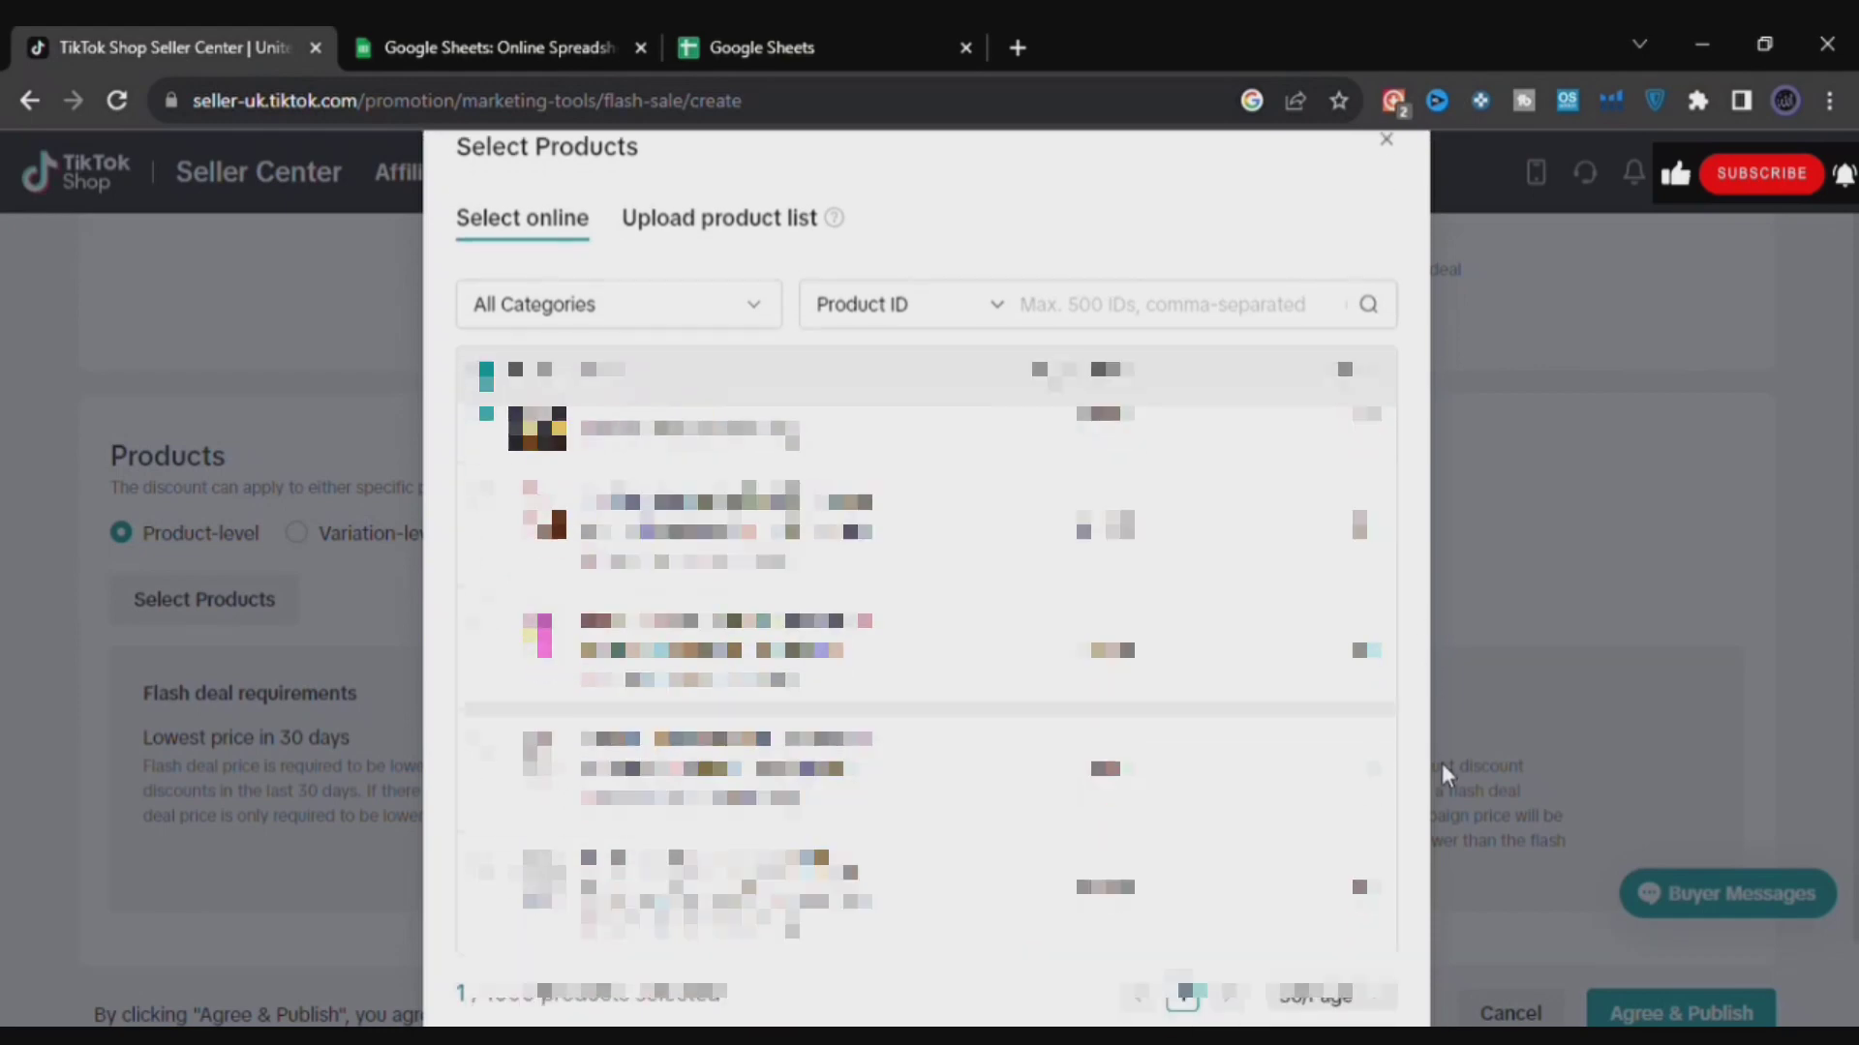
click(1341, 963)
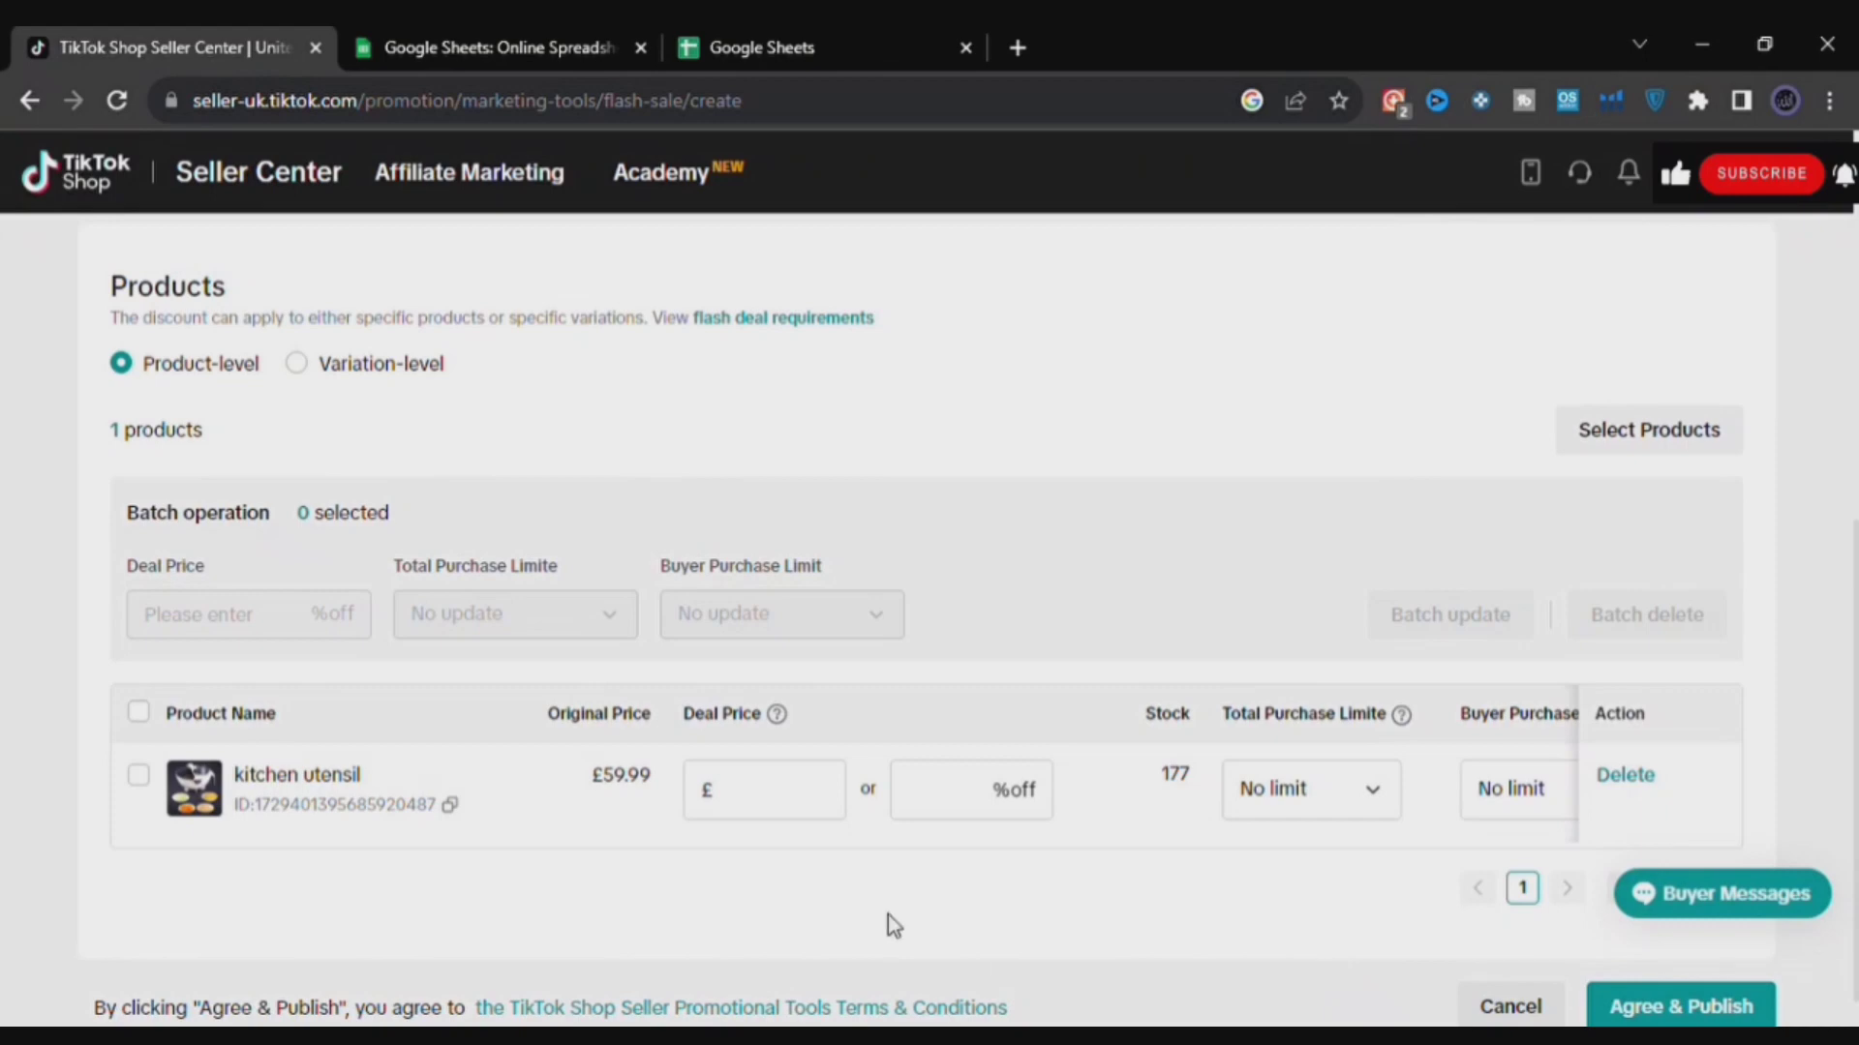
- Set the kitchen utensil's deal price to £30.49, then agree to the terms and publish the flash deal
click(780, 814)
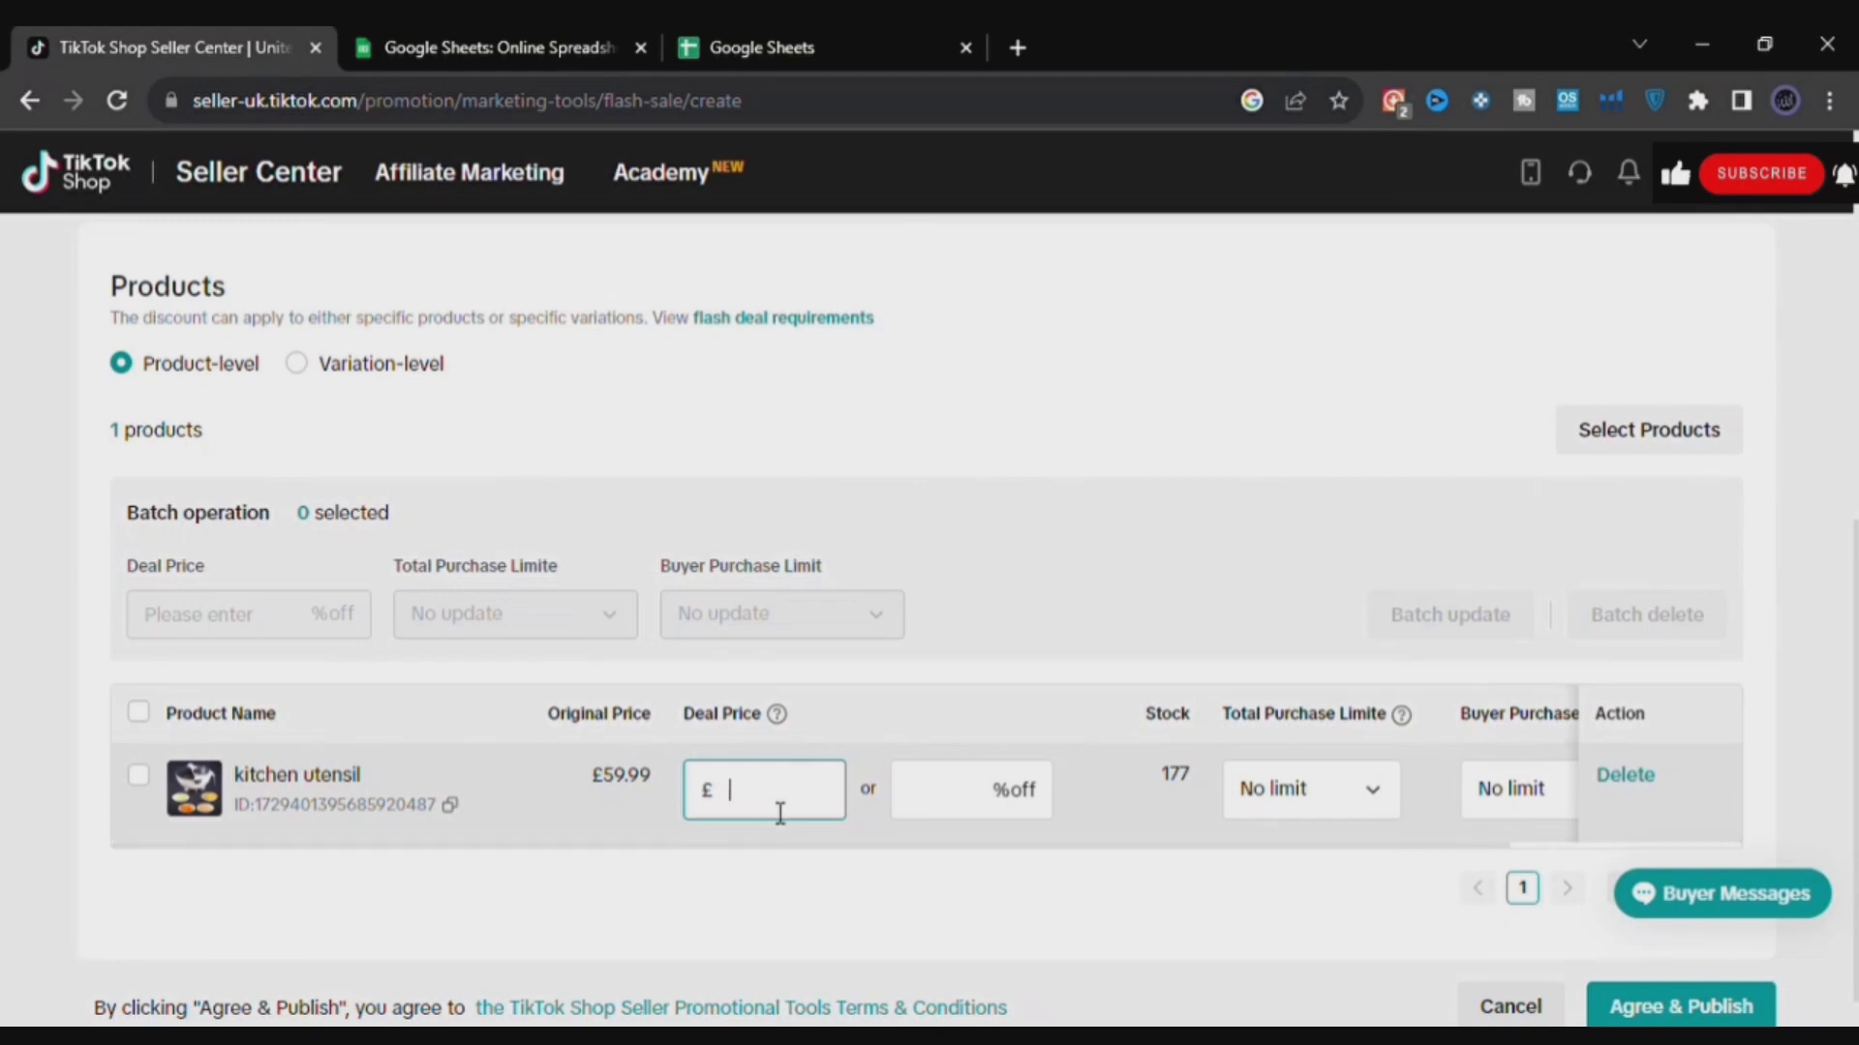
text(30.49)
click(889, 939)
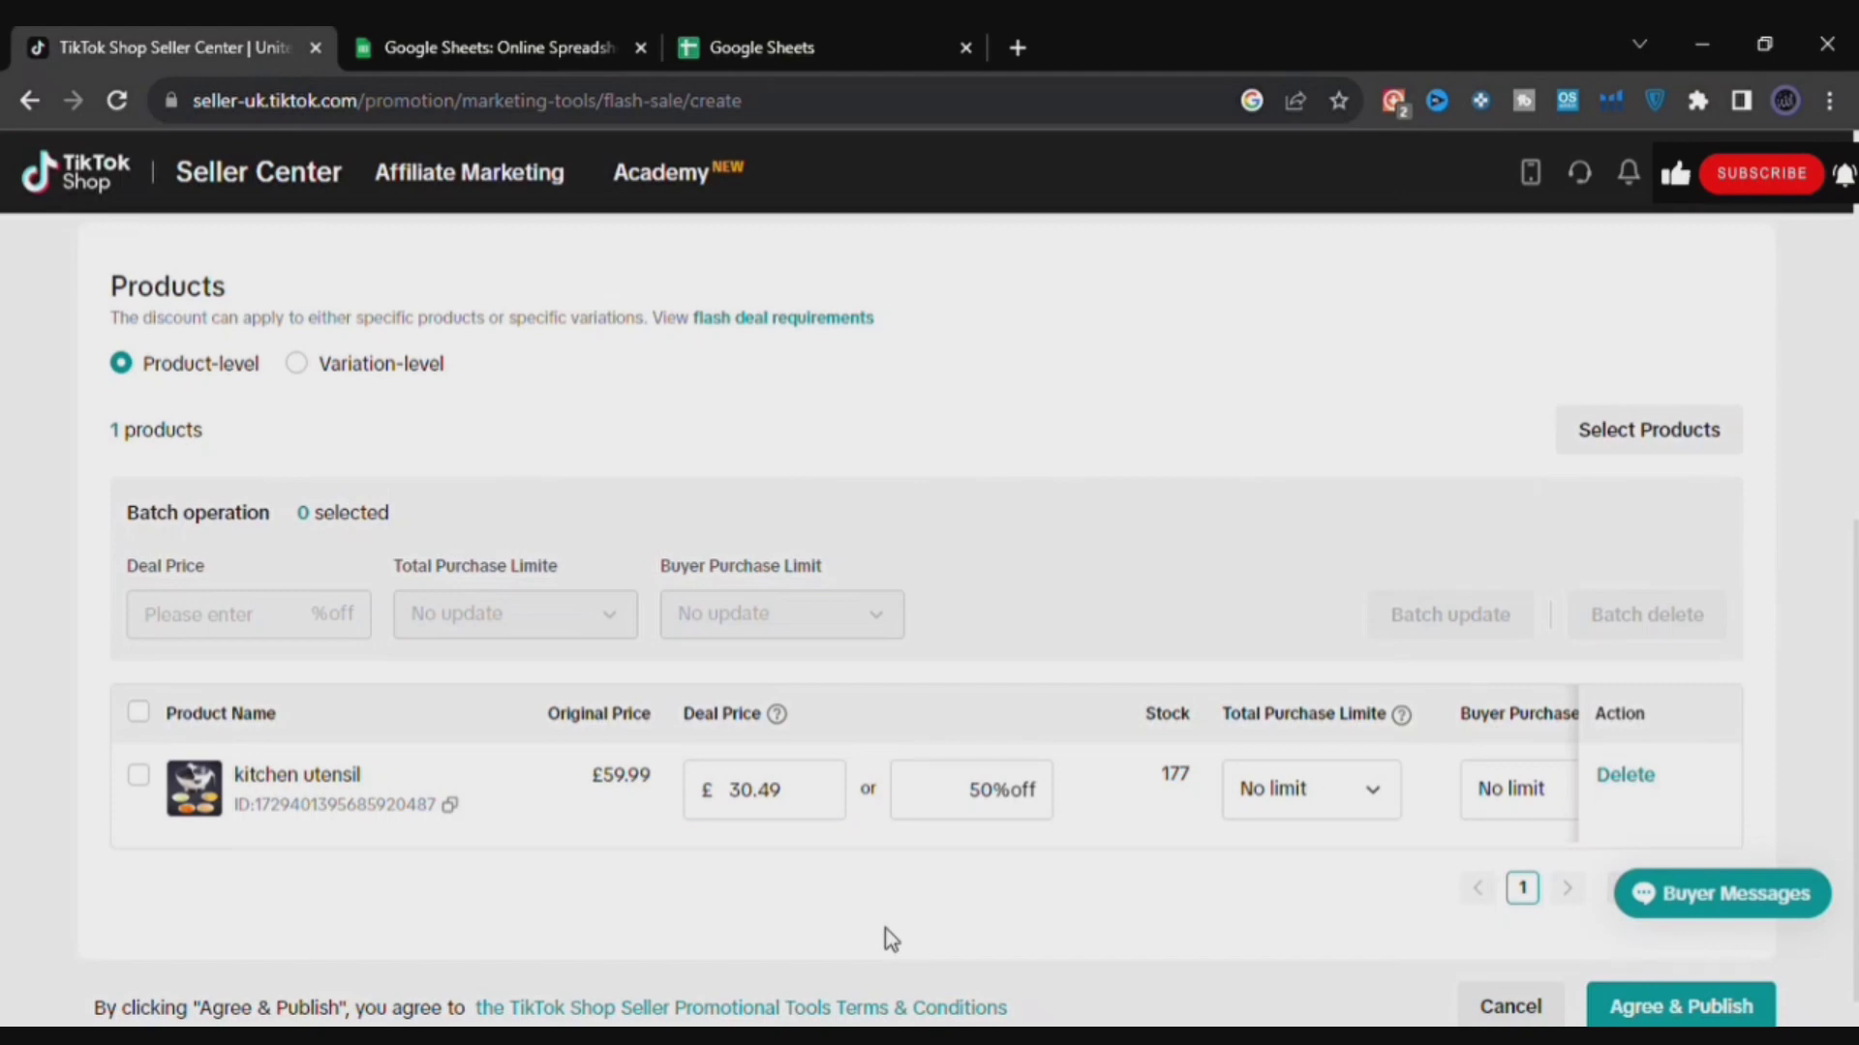
click(1700, 1009)
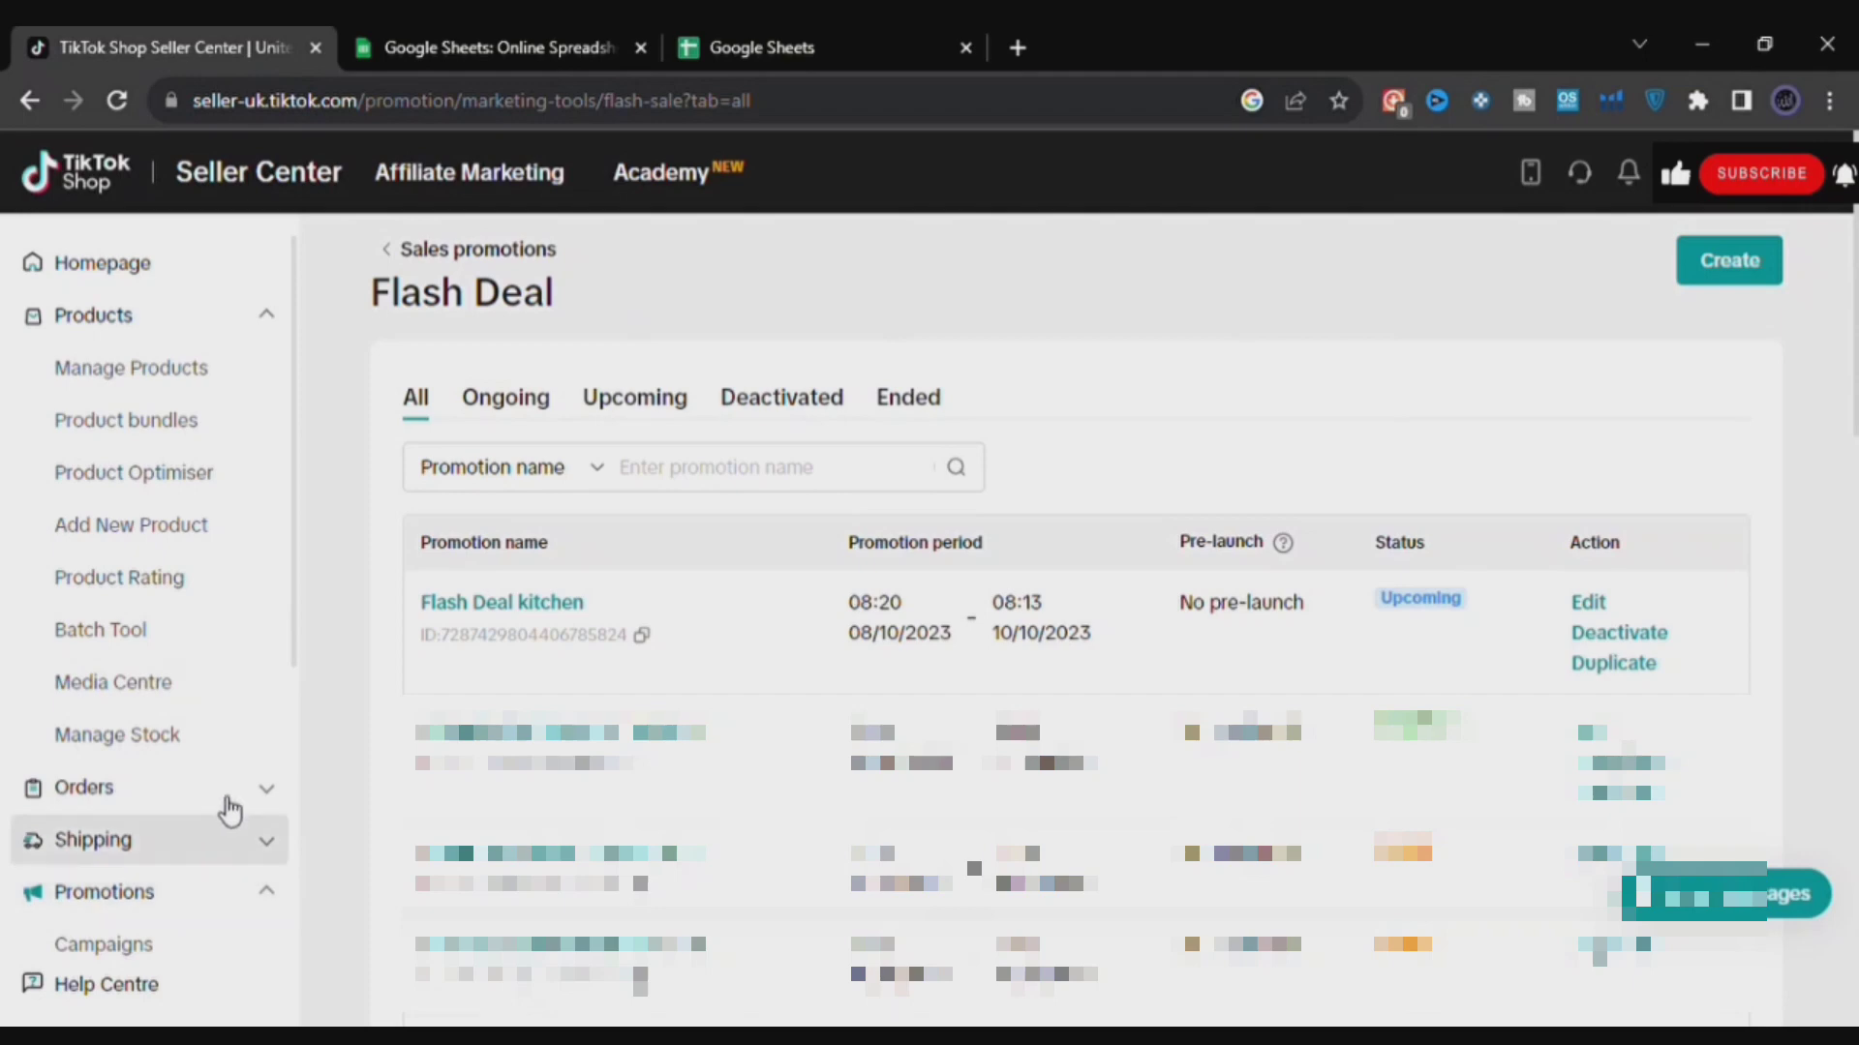
- Return to the promotional tools overview and start creating a regular voucher
scroll(299, 664, down, 2)
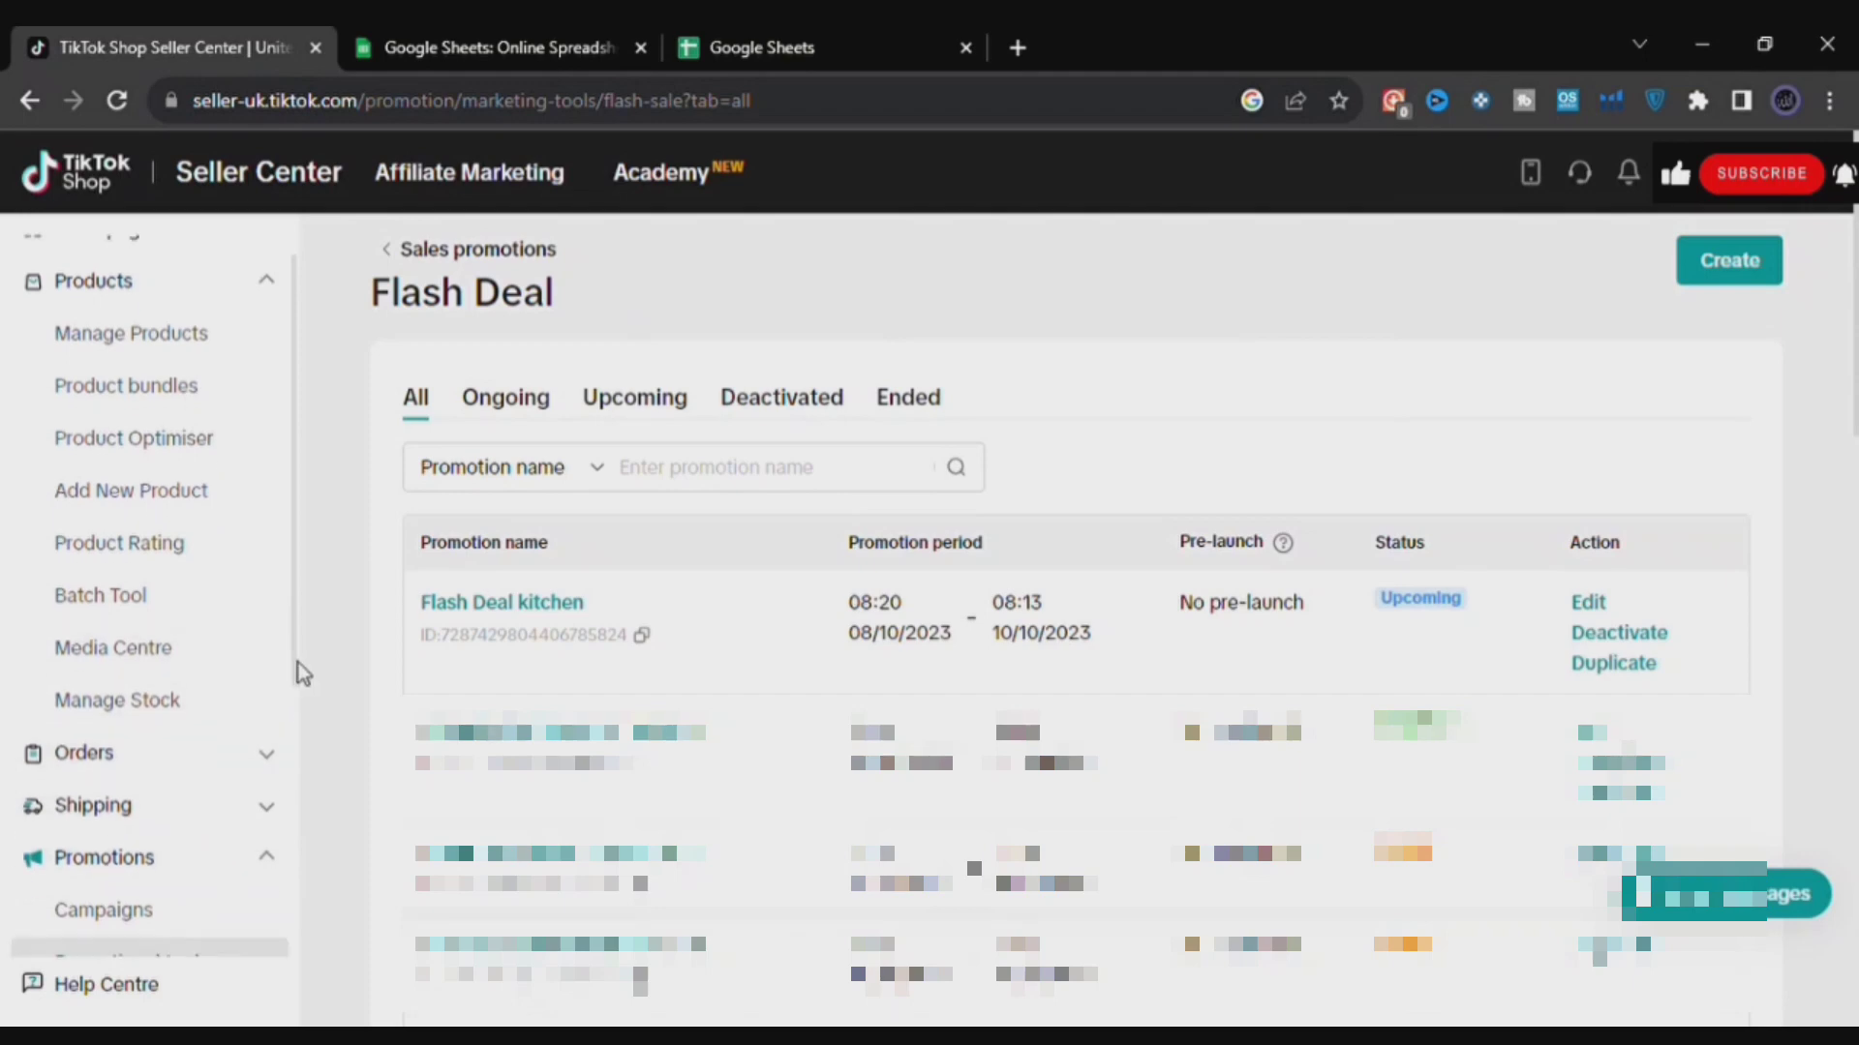
click(175, 816)
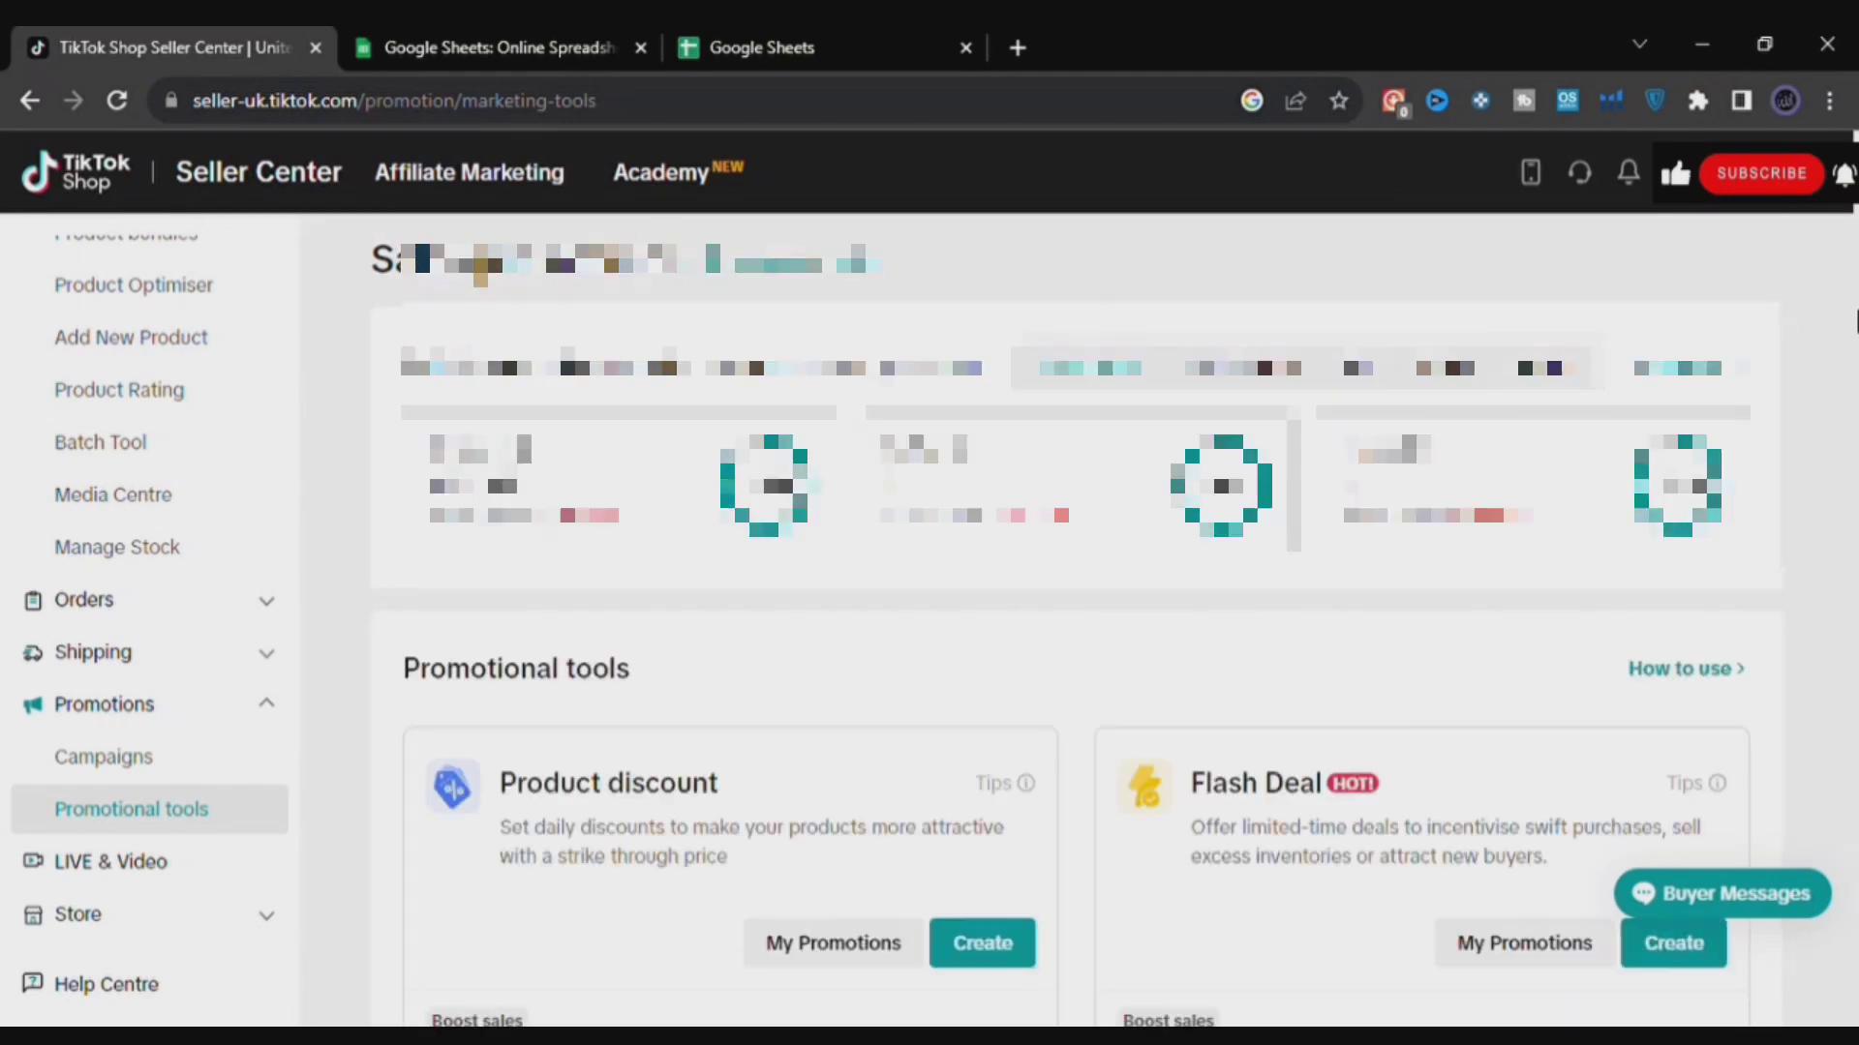
drag(1856, 320, 1856, 533)
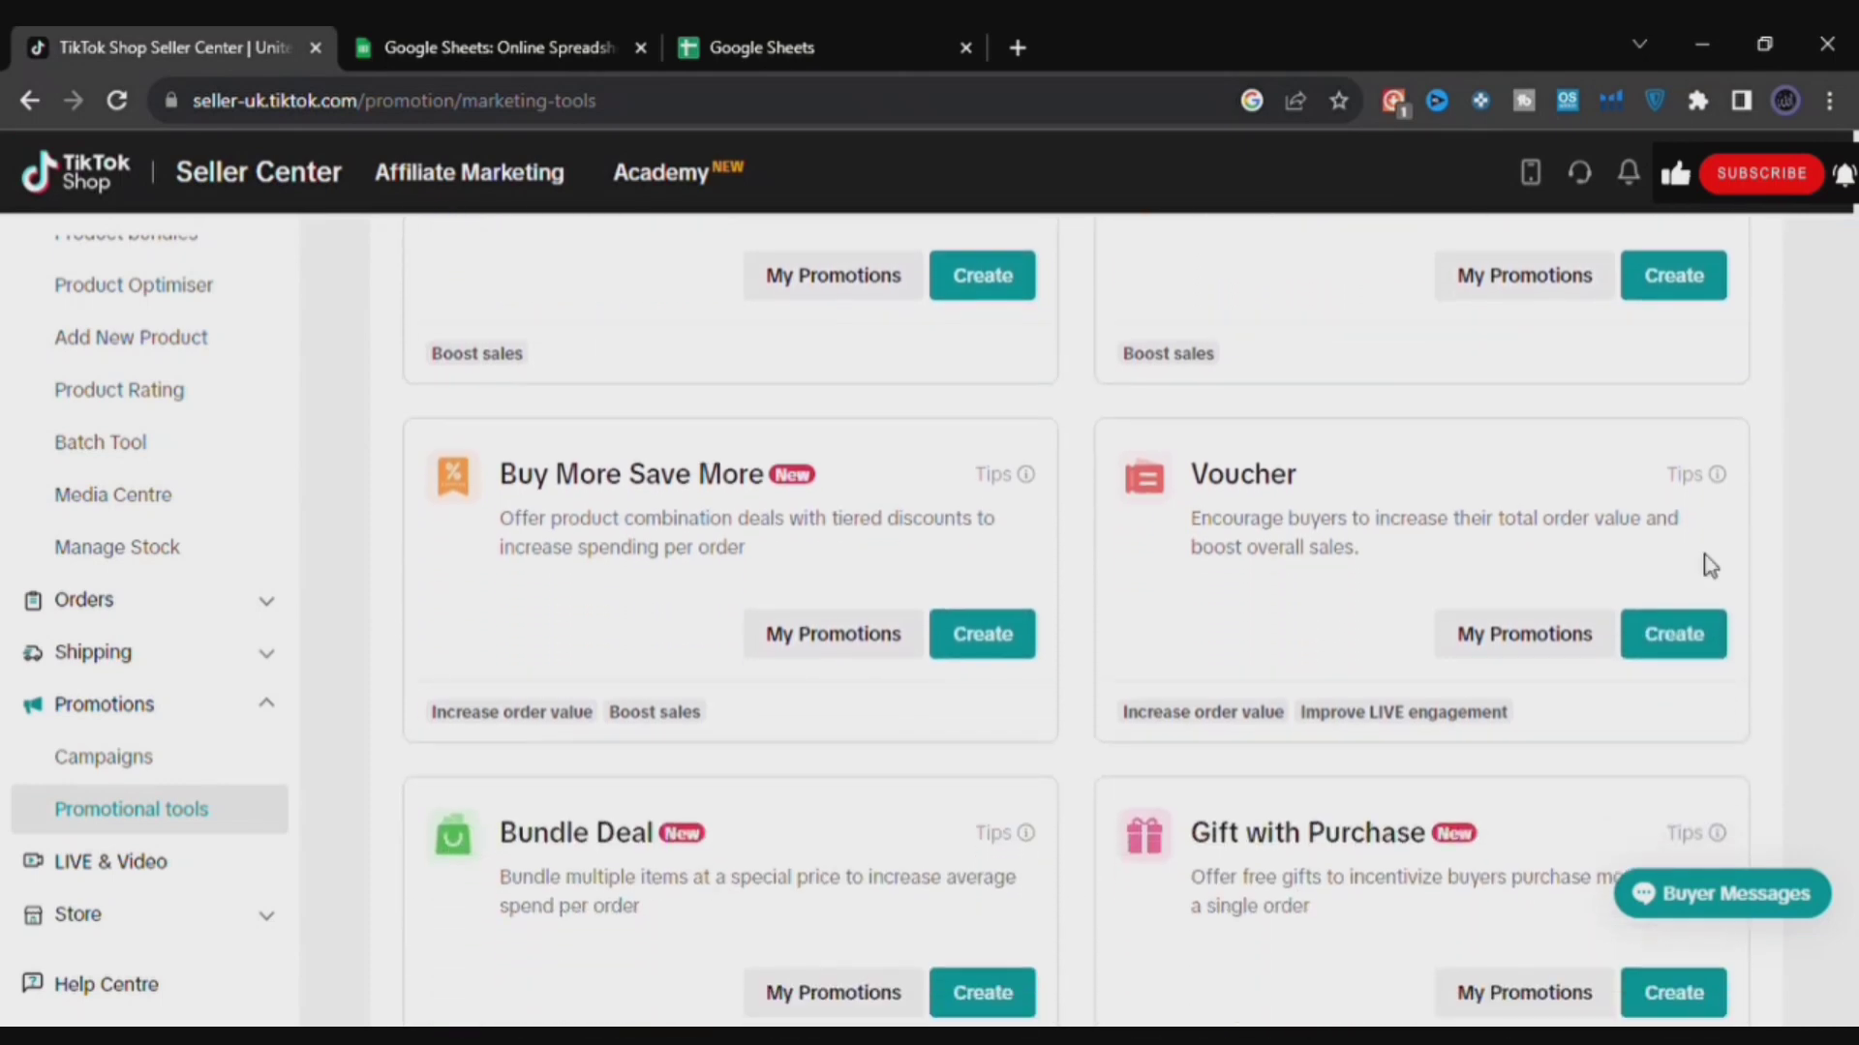
mouse_move(1264, 484)
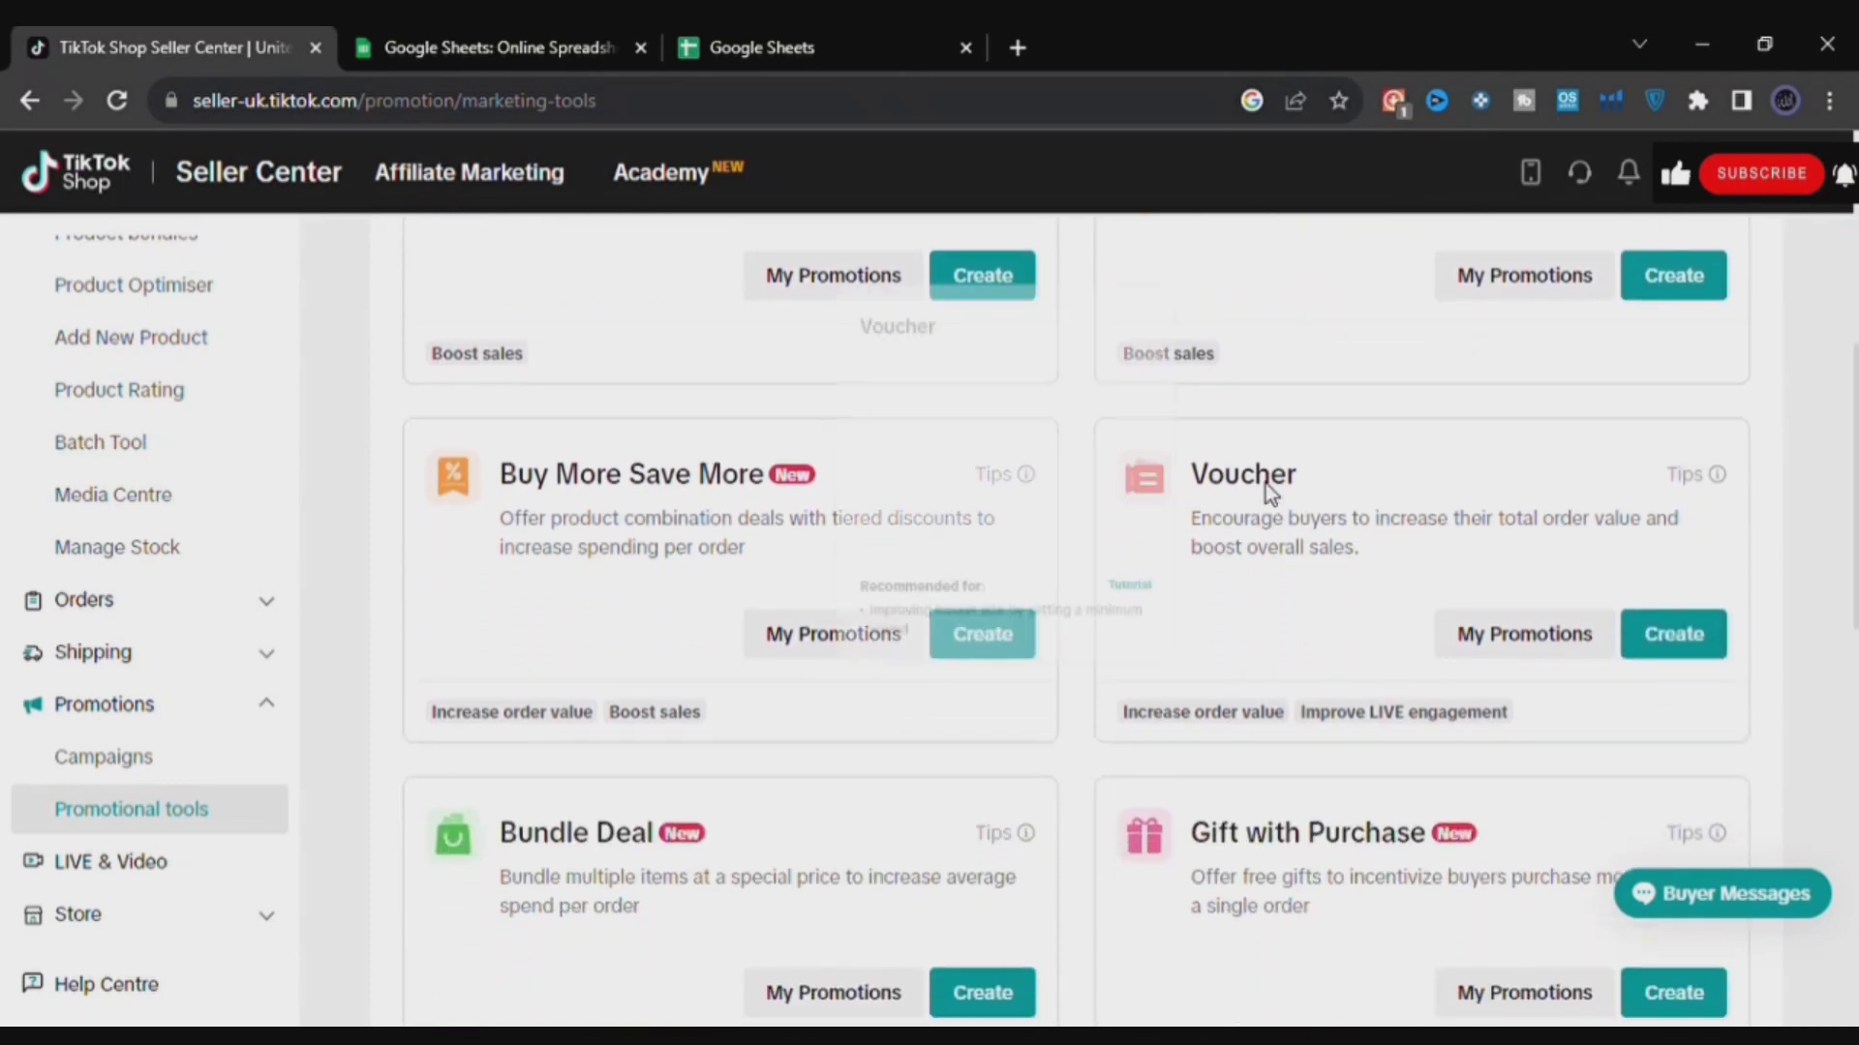
click(1664, 649)
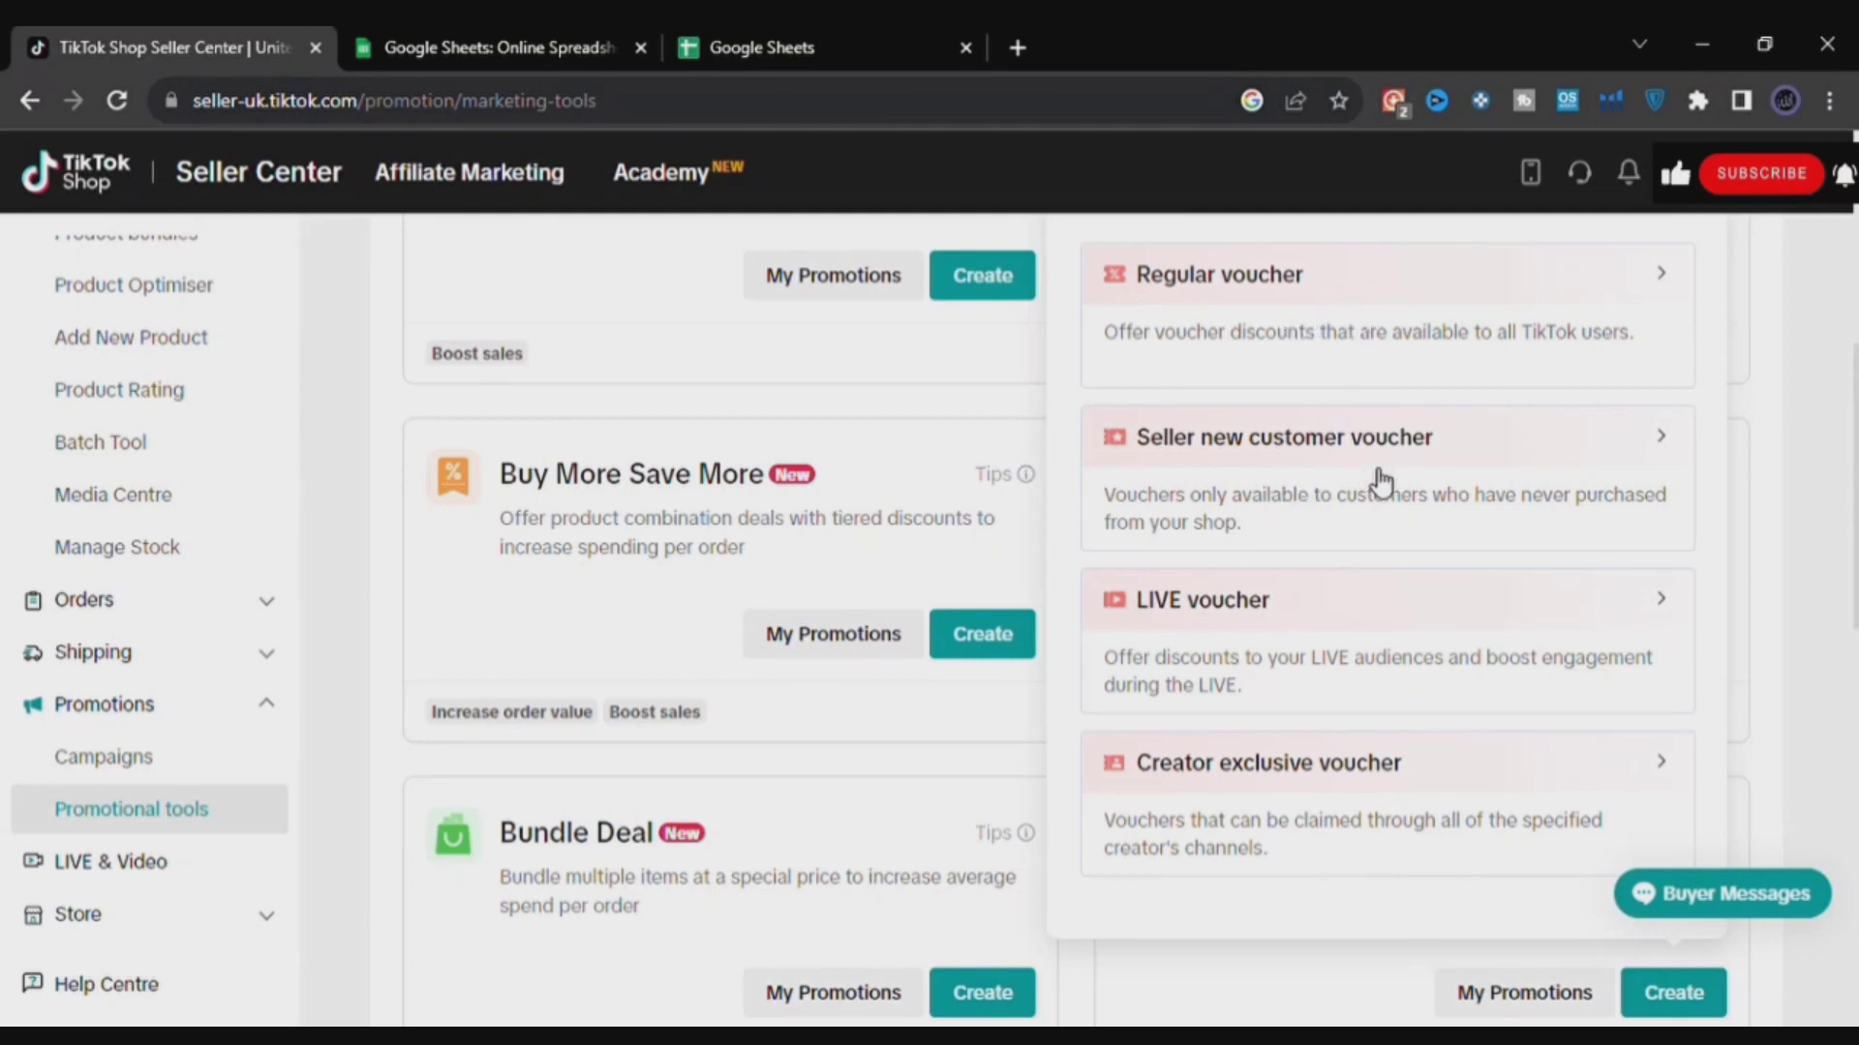
click(1345, 303)
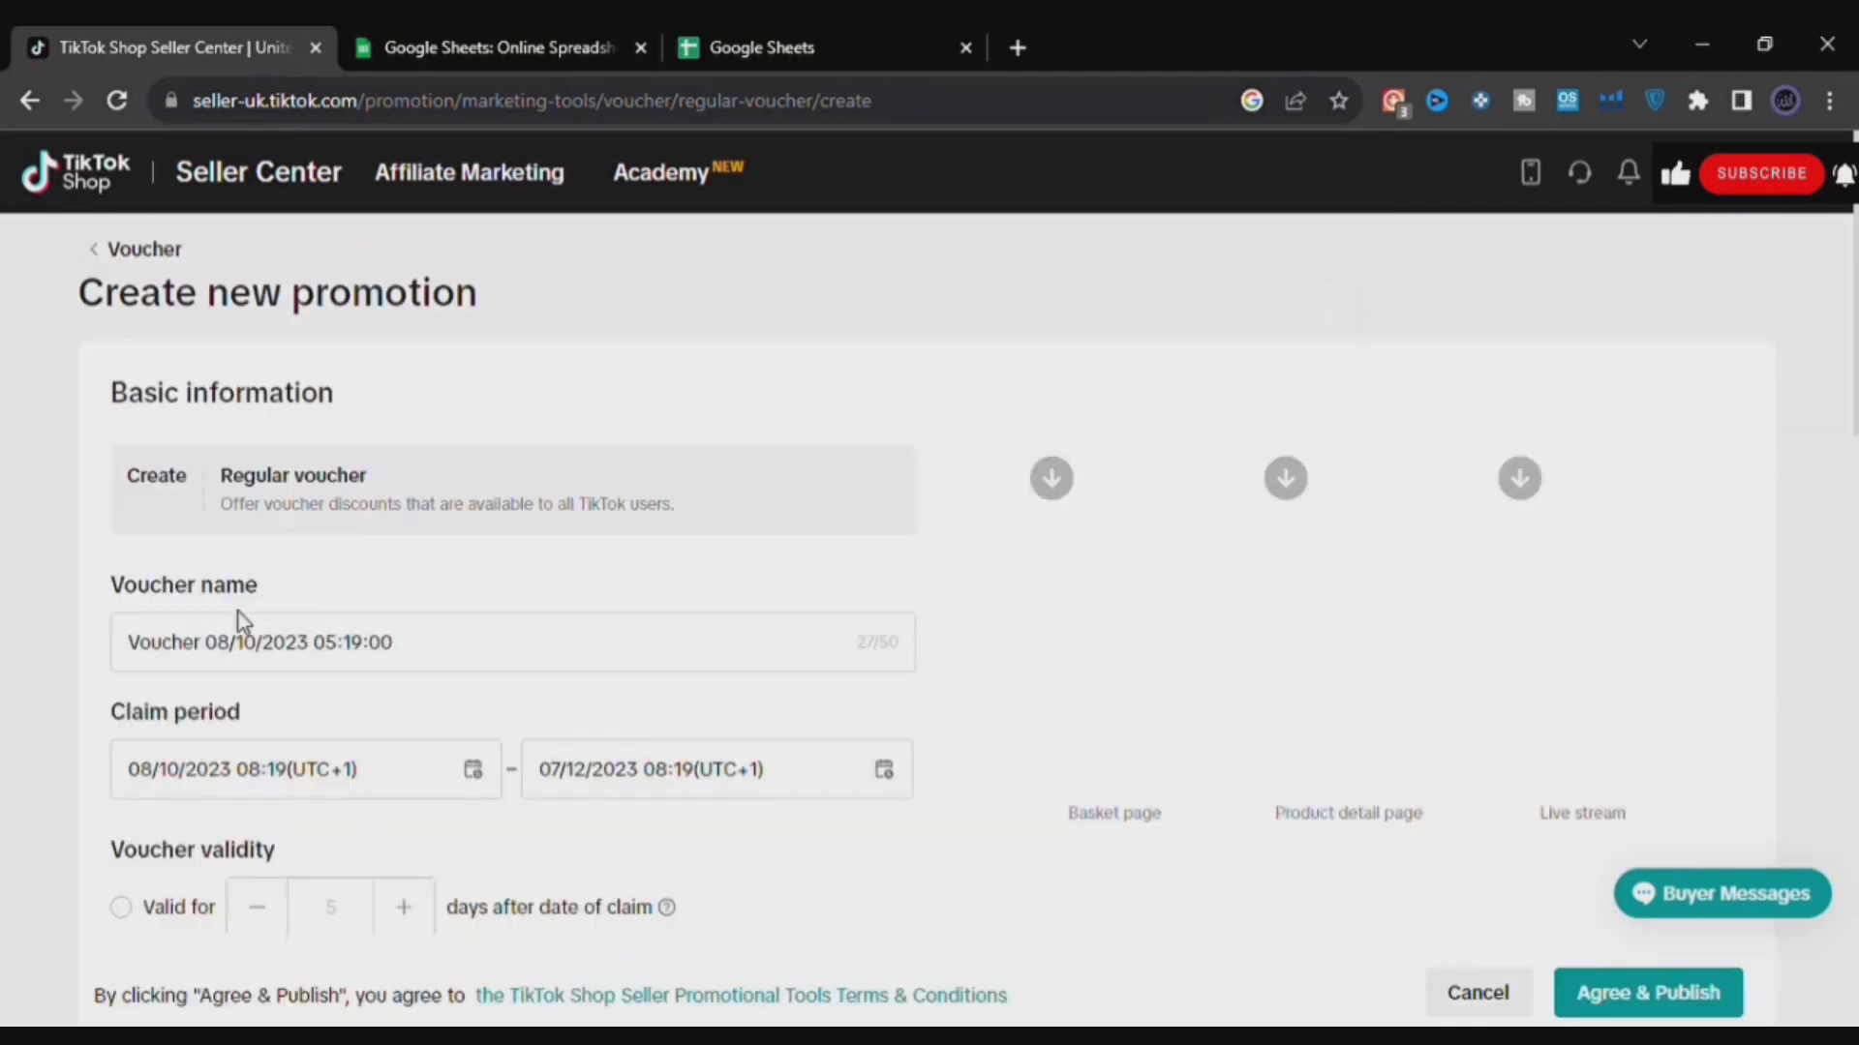
- Rename the voucher as "Voucher kitchen"
click(233, 649)
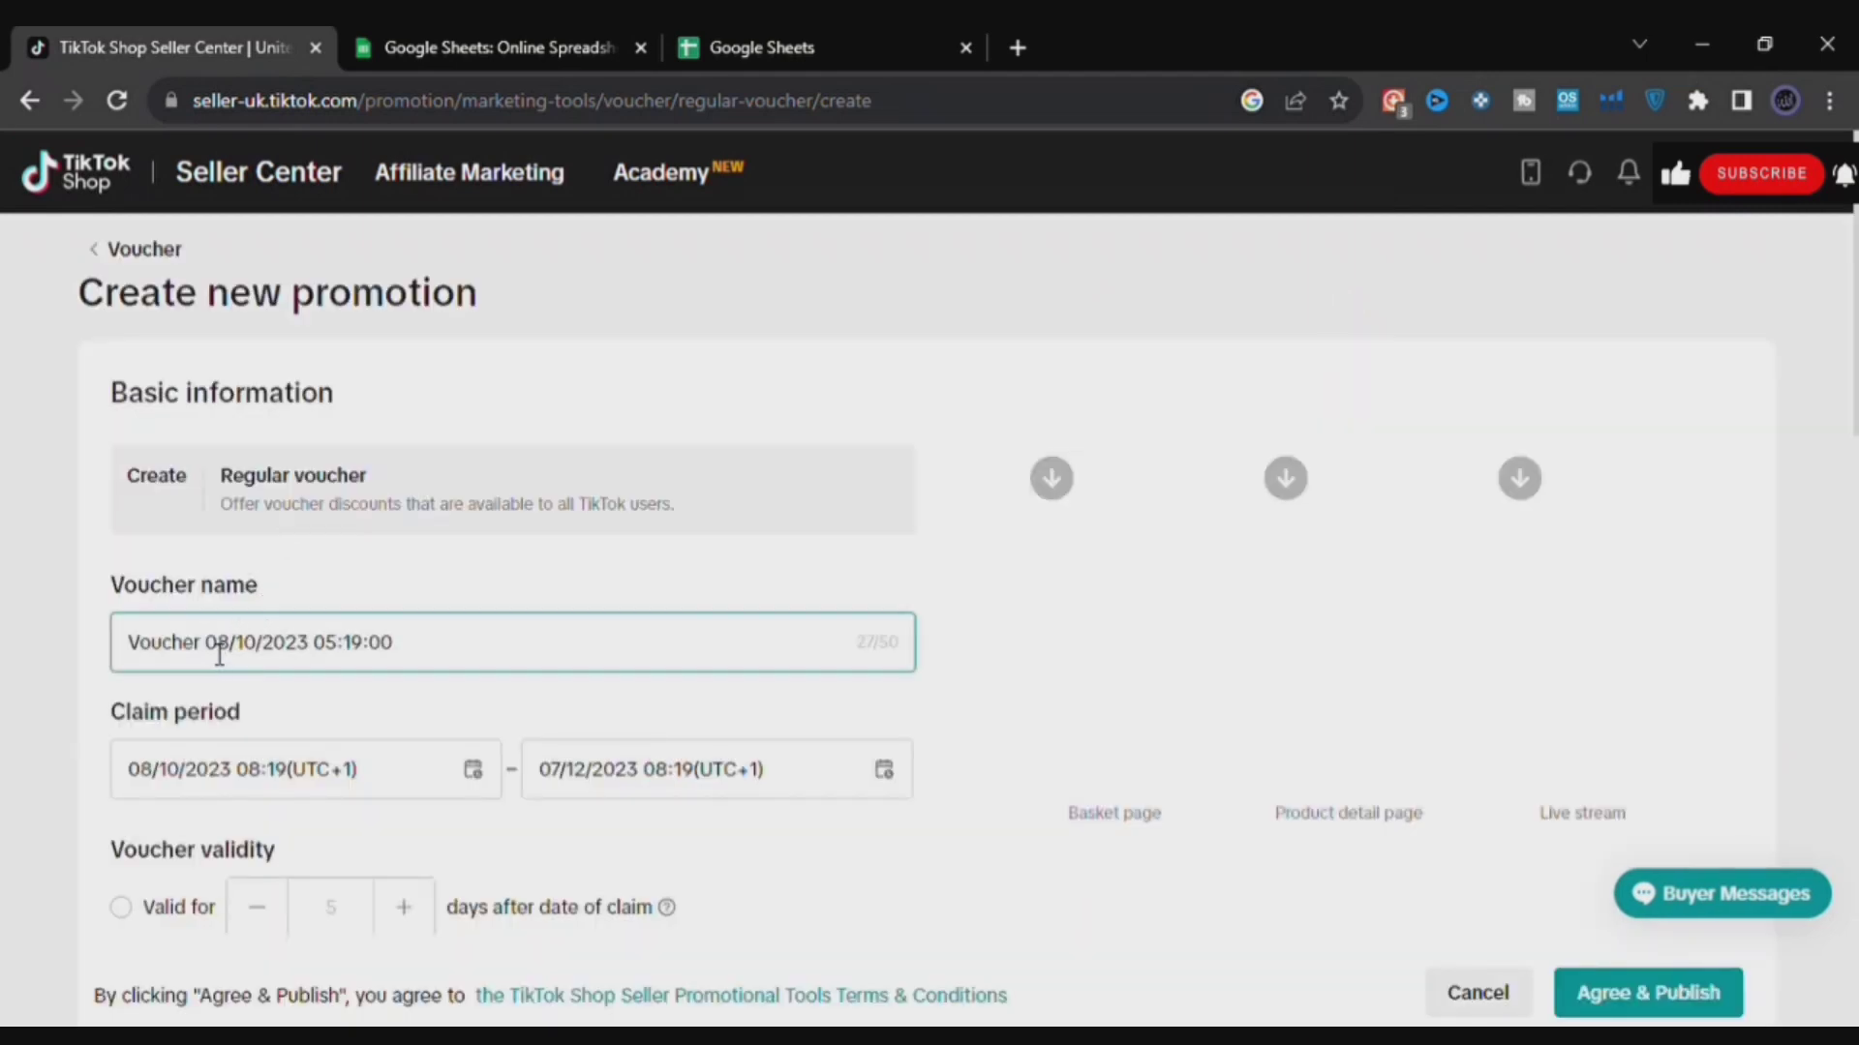
drag(207, 646, 468, 647)
text(kitcehn)
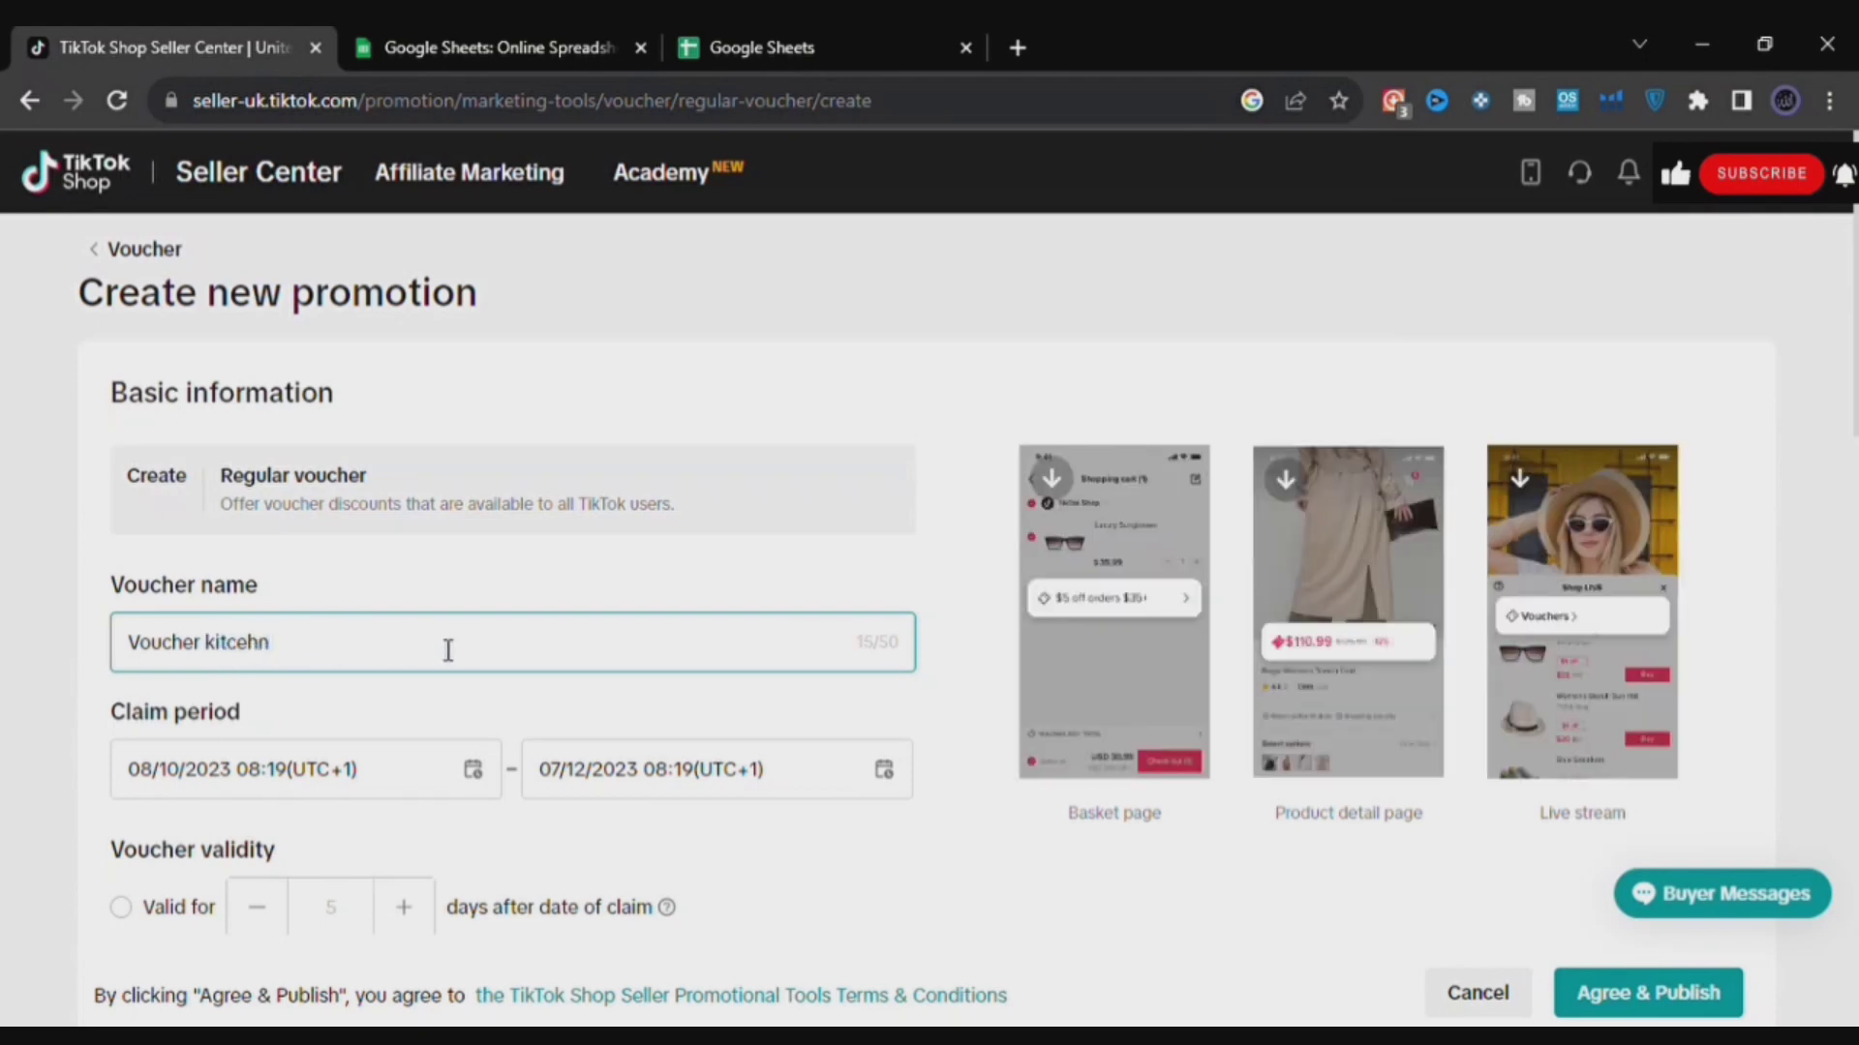
key(BackSpace)
key(BackSpace)
key(BackSpace)
text(hen)
click(461, 724)
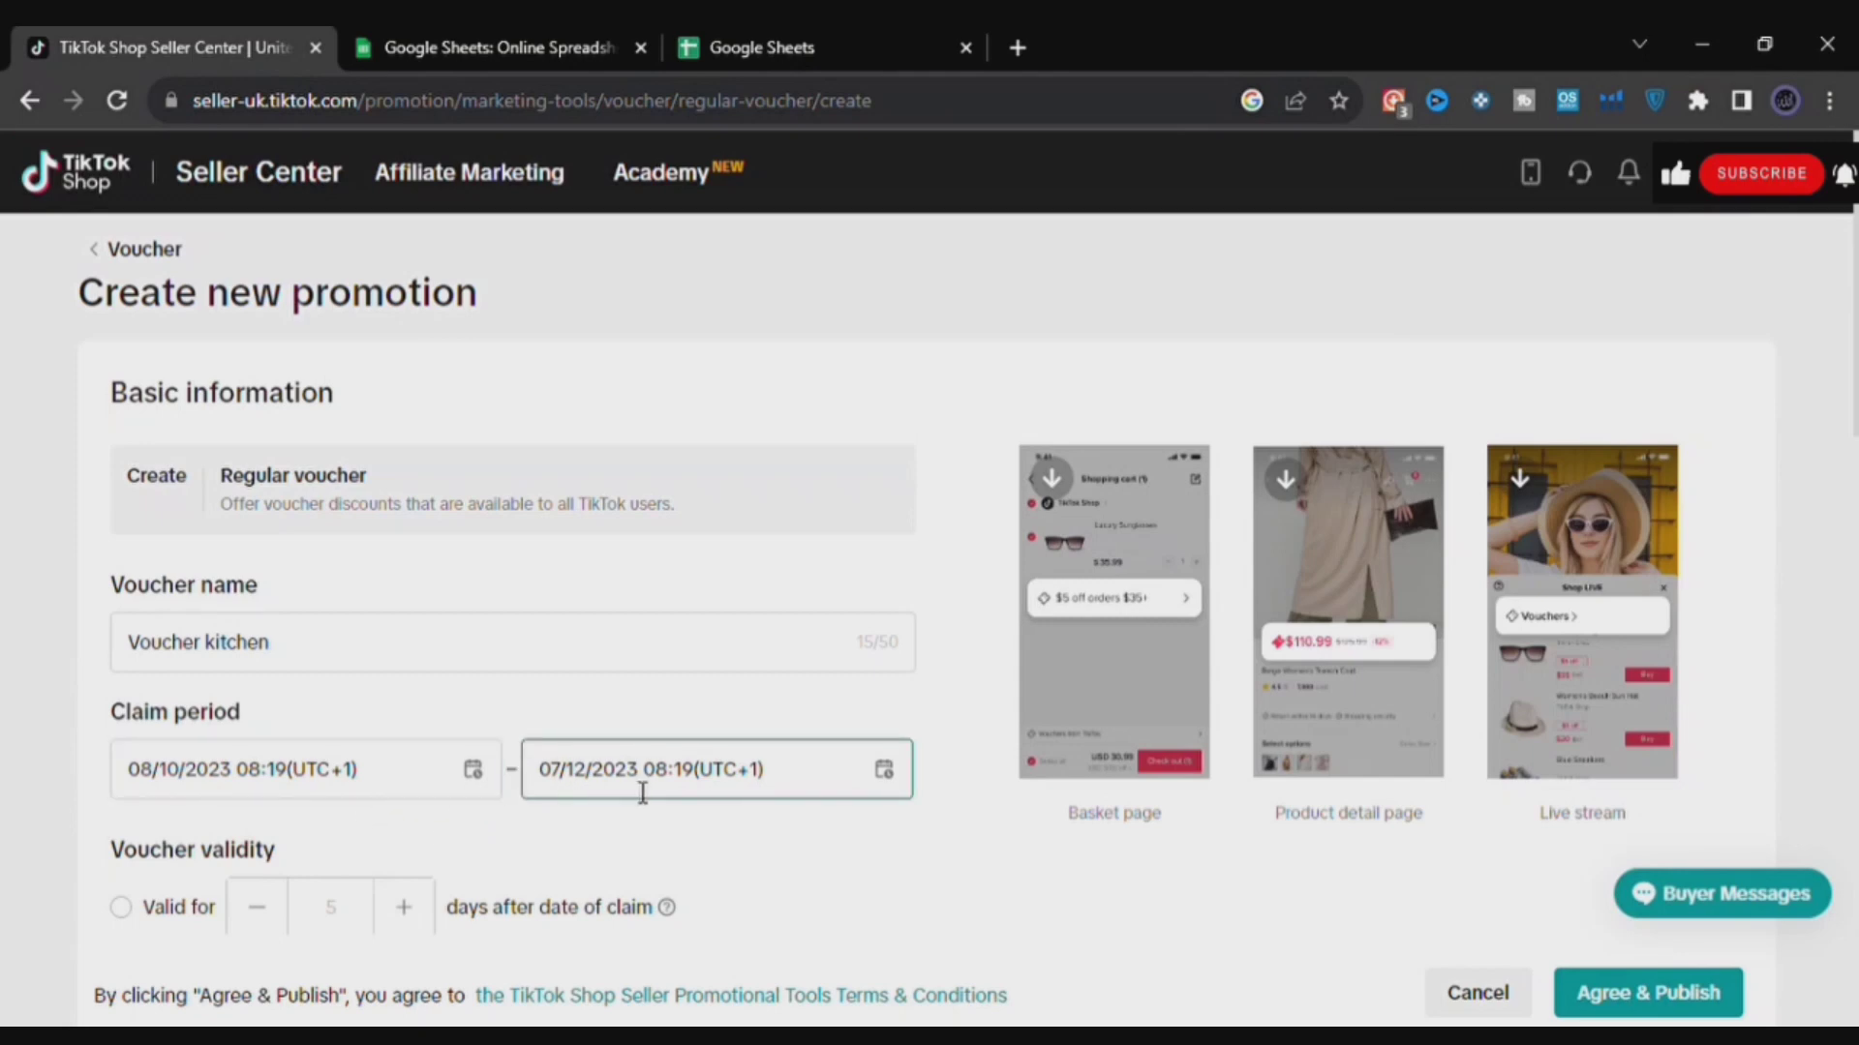
- Make the voucher valid for 5 days after the date of claim and choose Percentage off as its type
scroll(1854, 387, down, 4)
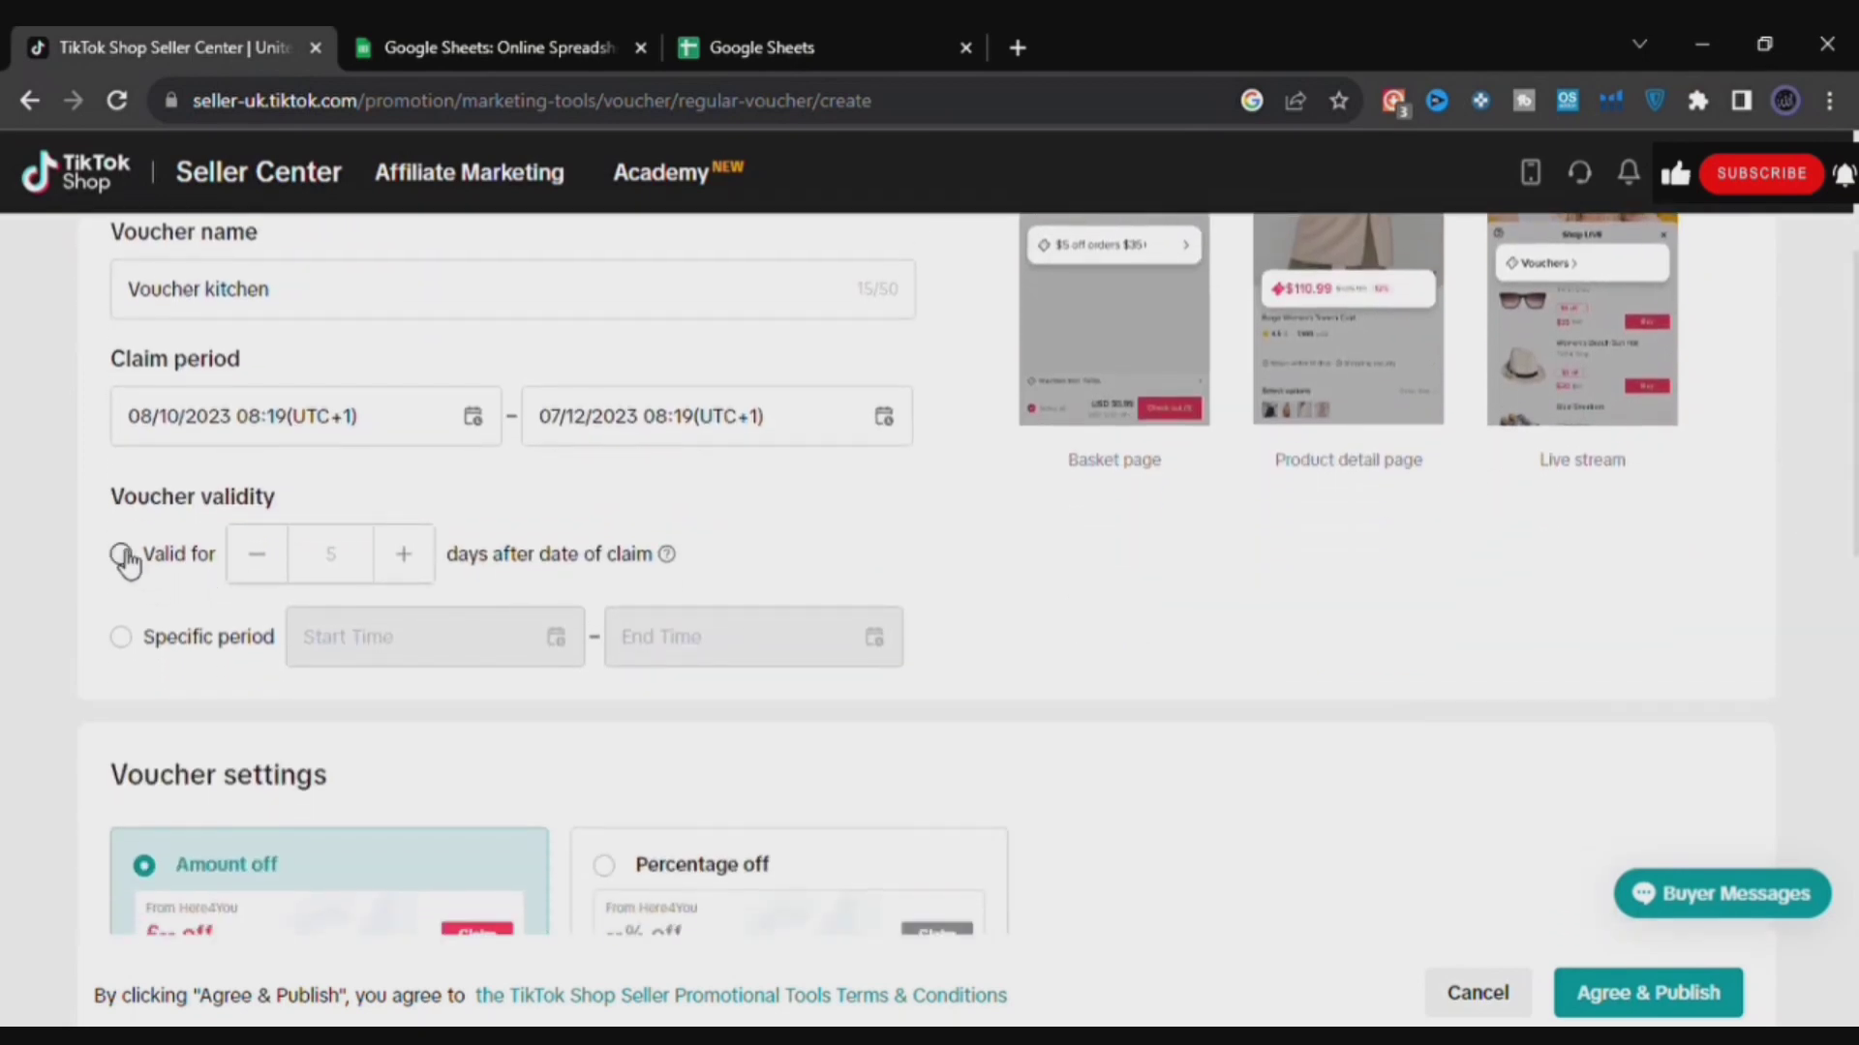
click(123, 554)
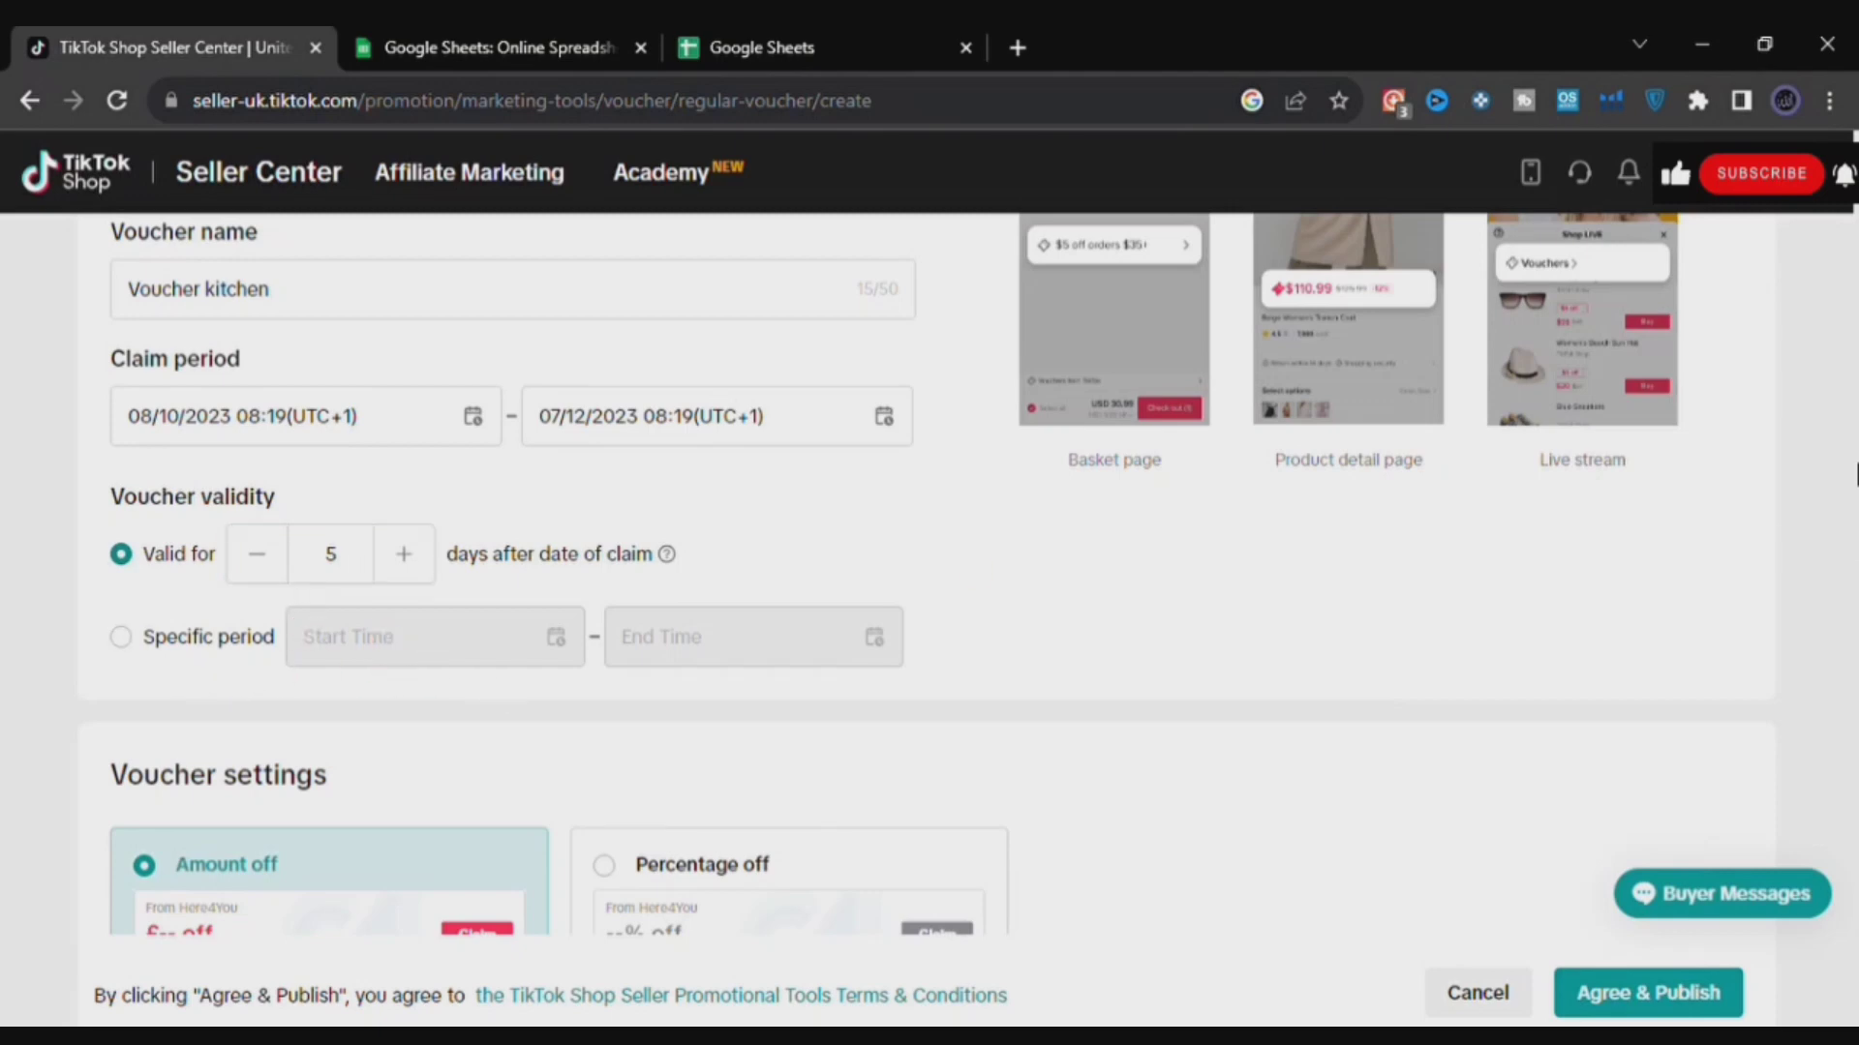
scroll(1856, 527, down, 4)
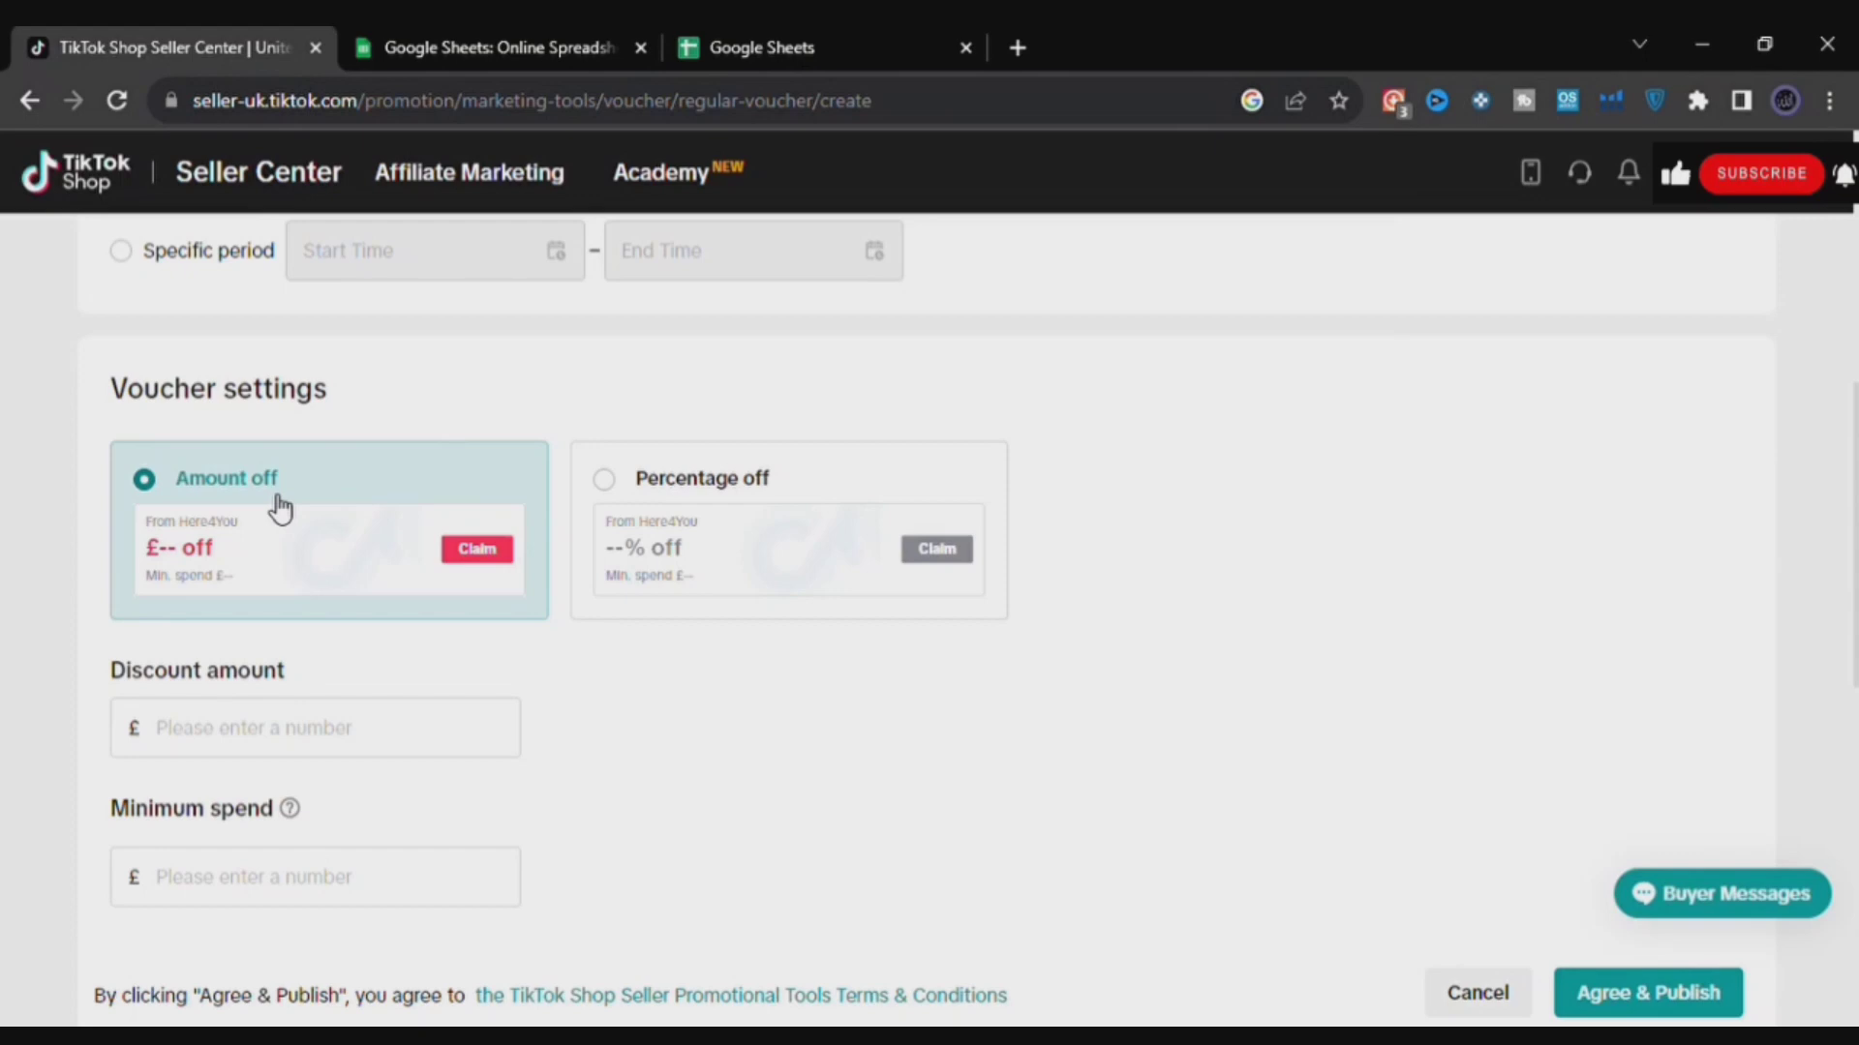
click(625, 488)
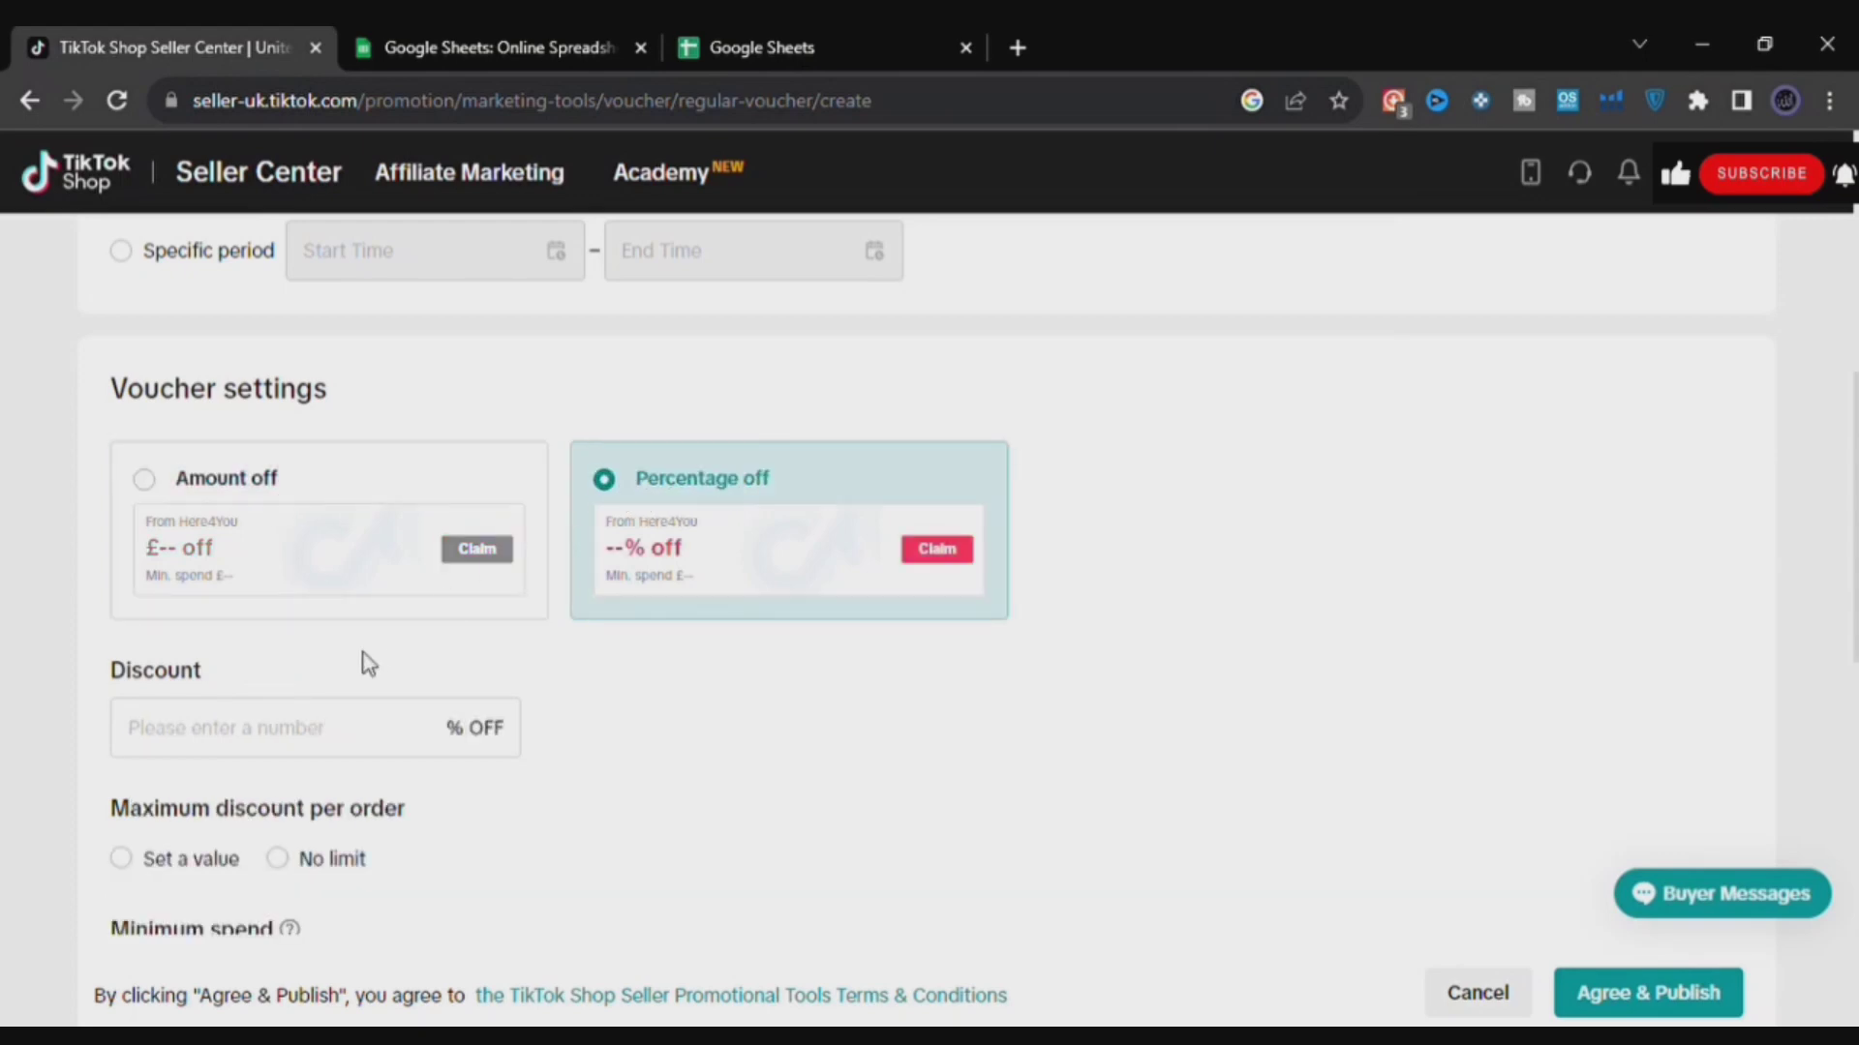
- Set the voucher's percentage discount to 1% off
click(283, 737)
text(0.)
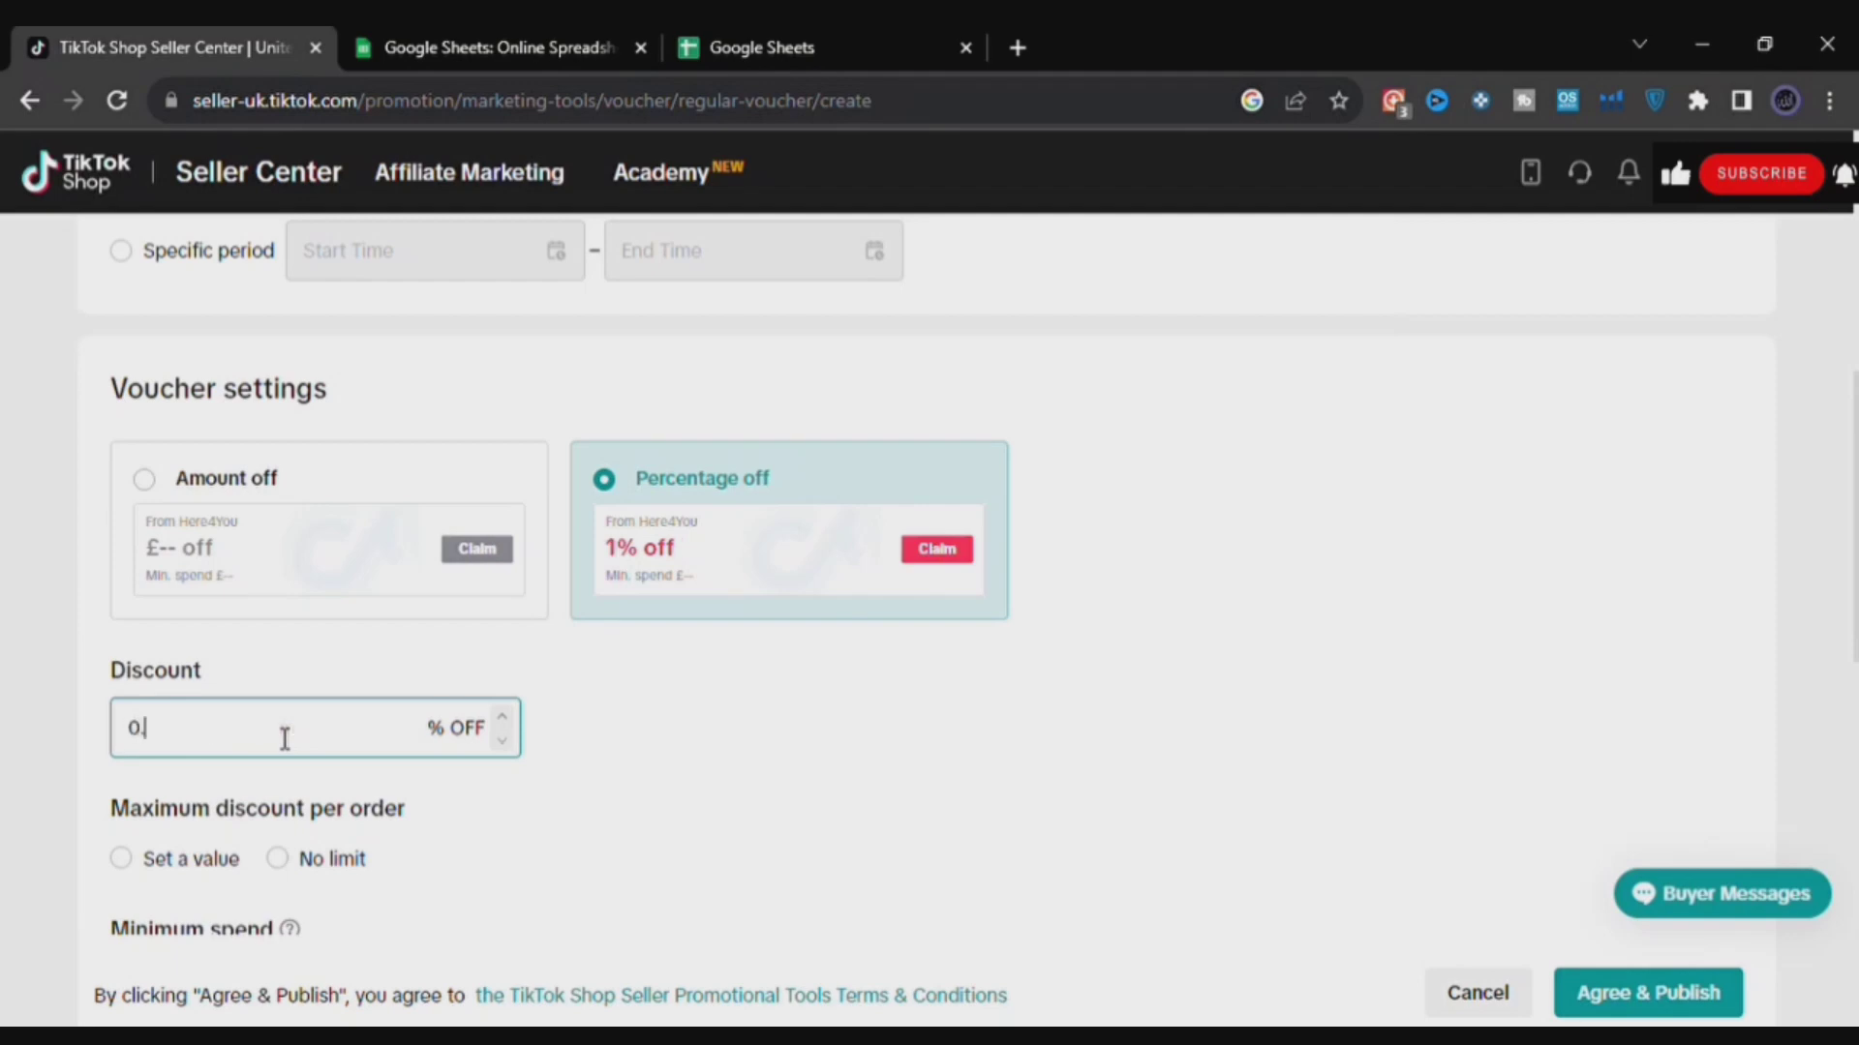
text(5)
key(BackSpace)
key(BackSpace)
key(BackSpace)
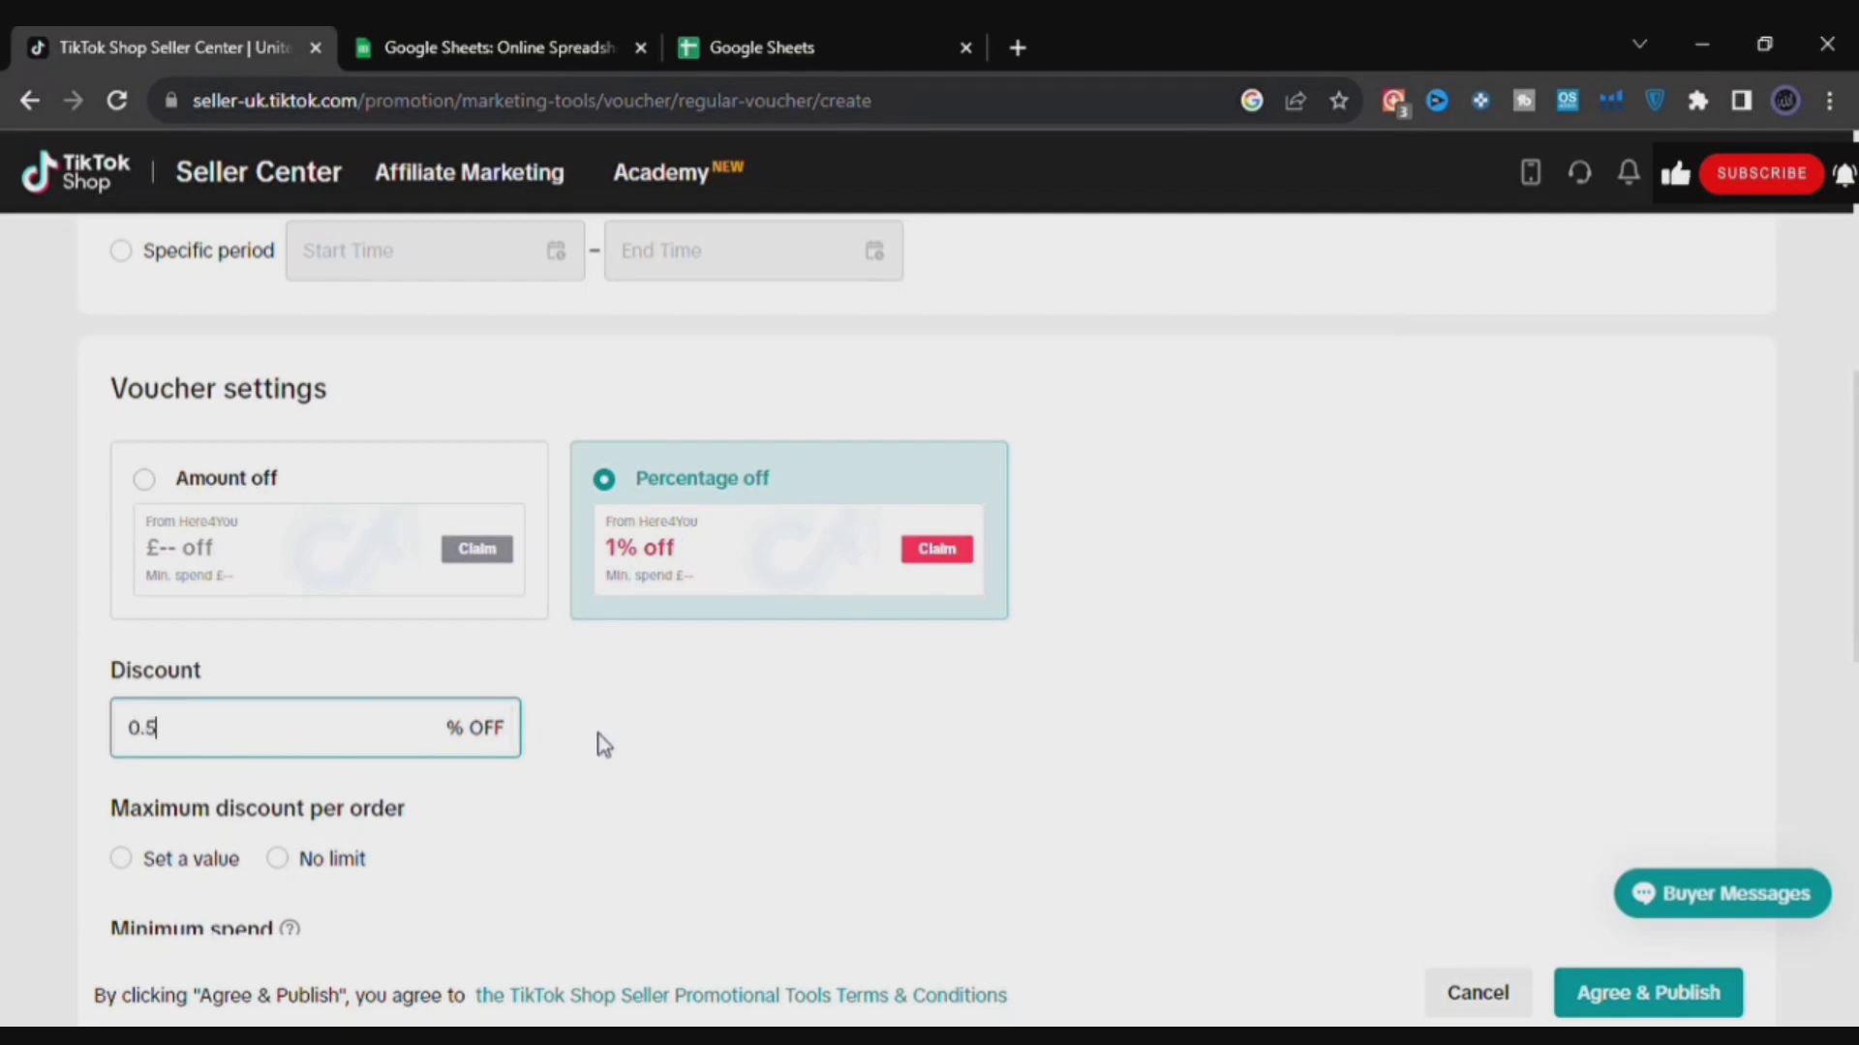
text(1)
click(388, 818)
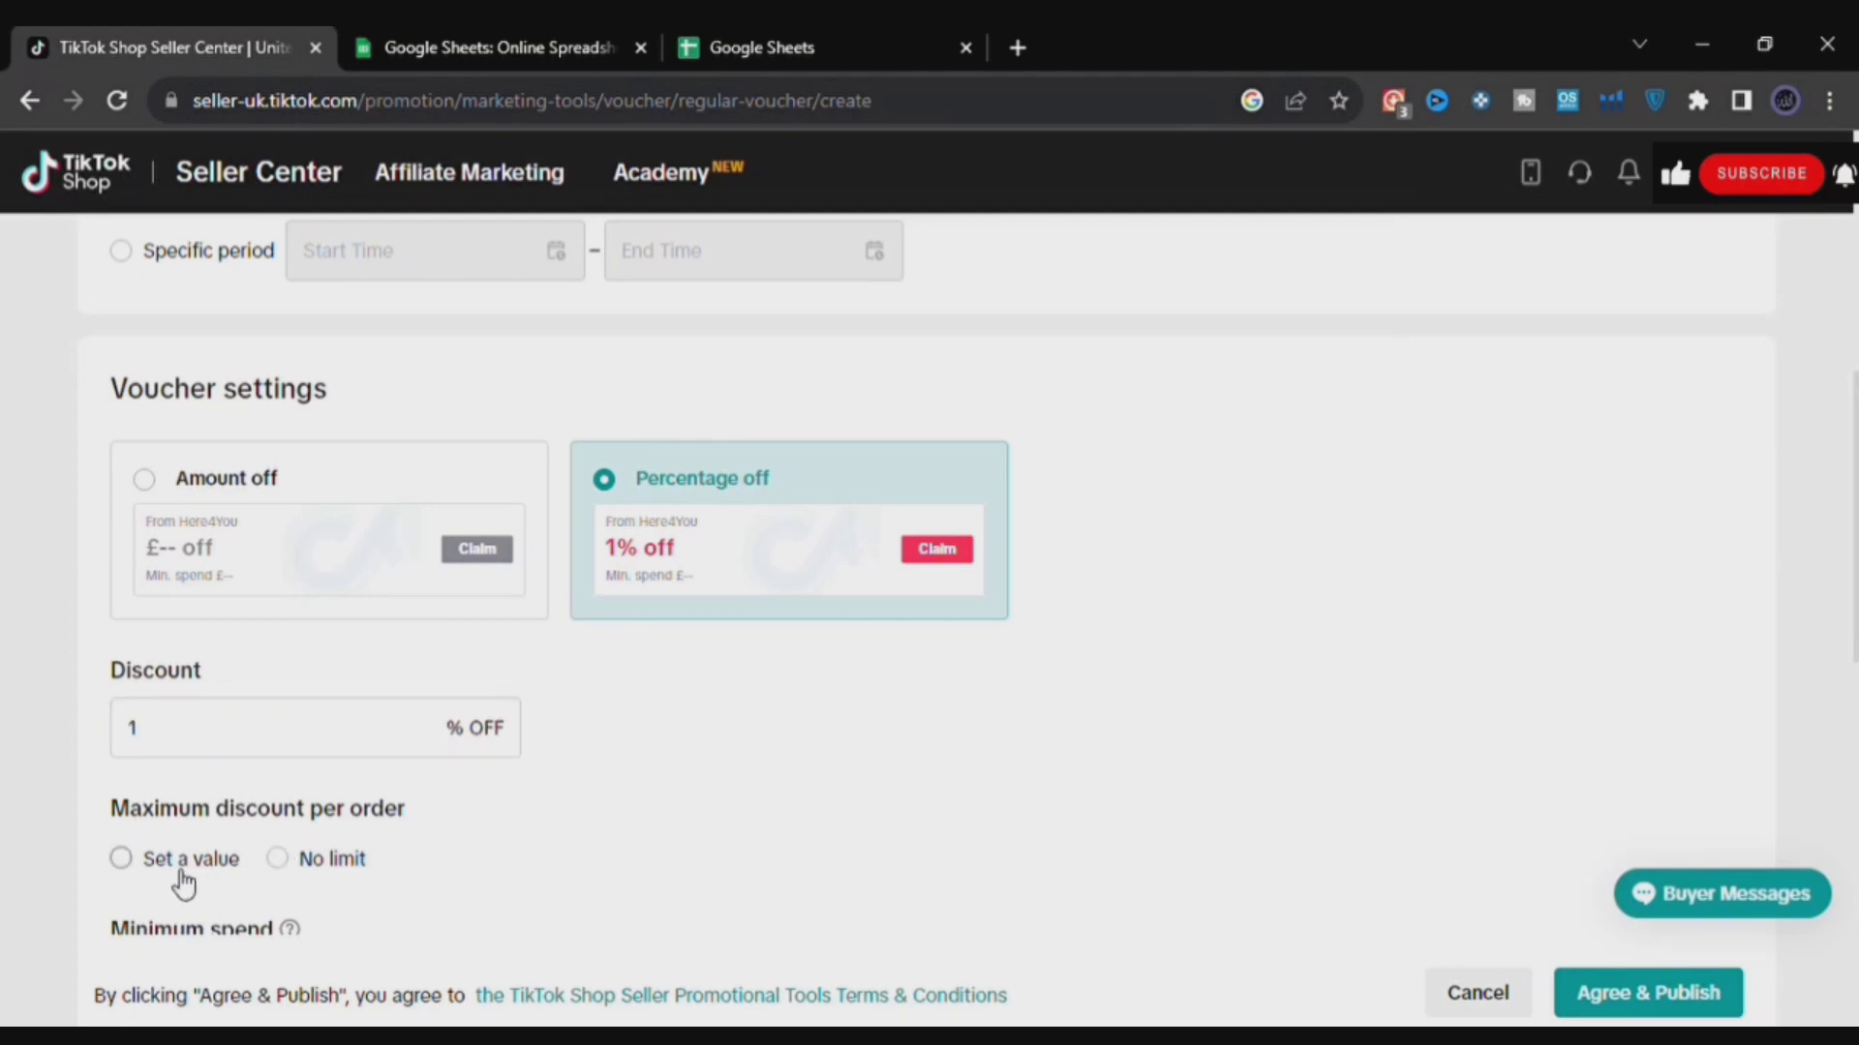
- Choose no limit for the maximum discount per order and set the voucher's minimum spend to £0.50
click(280, 860)
scroll(940, 842, down, 2)
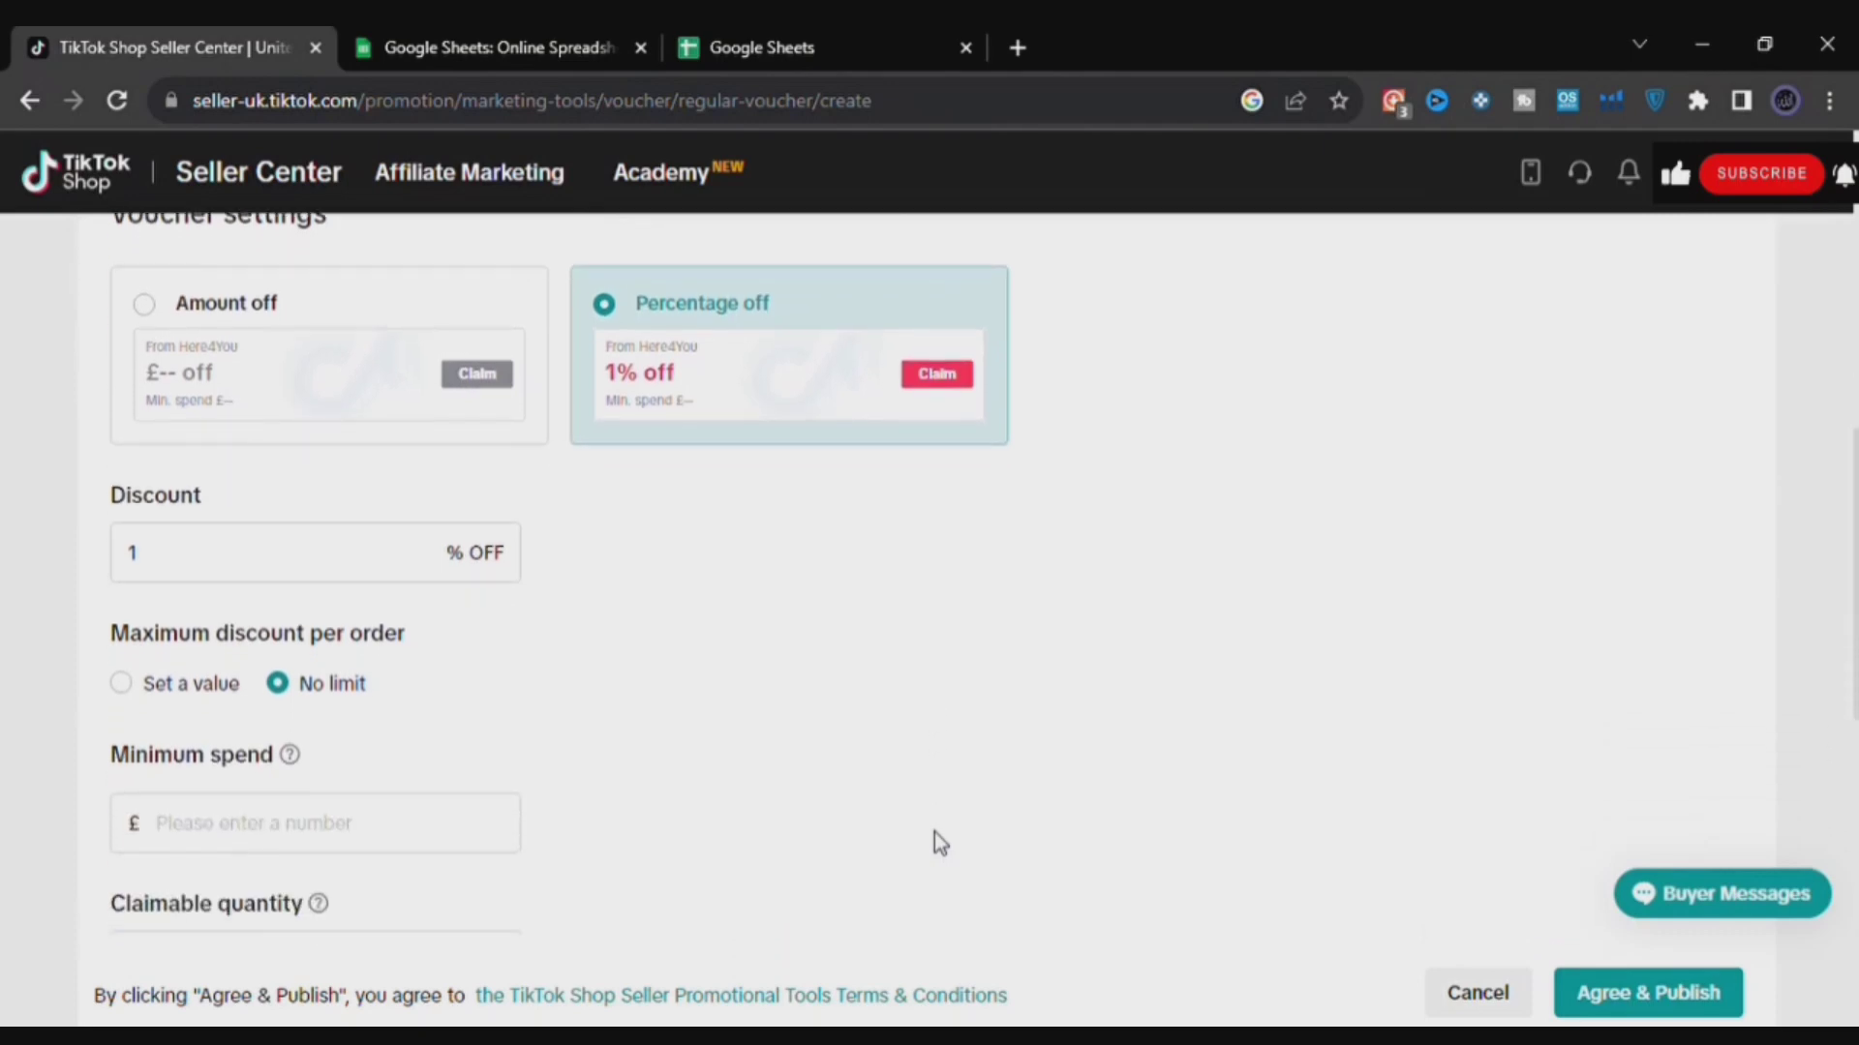
scroll(937, 840, down, 1)
click(222, 738)
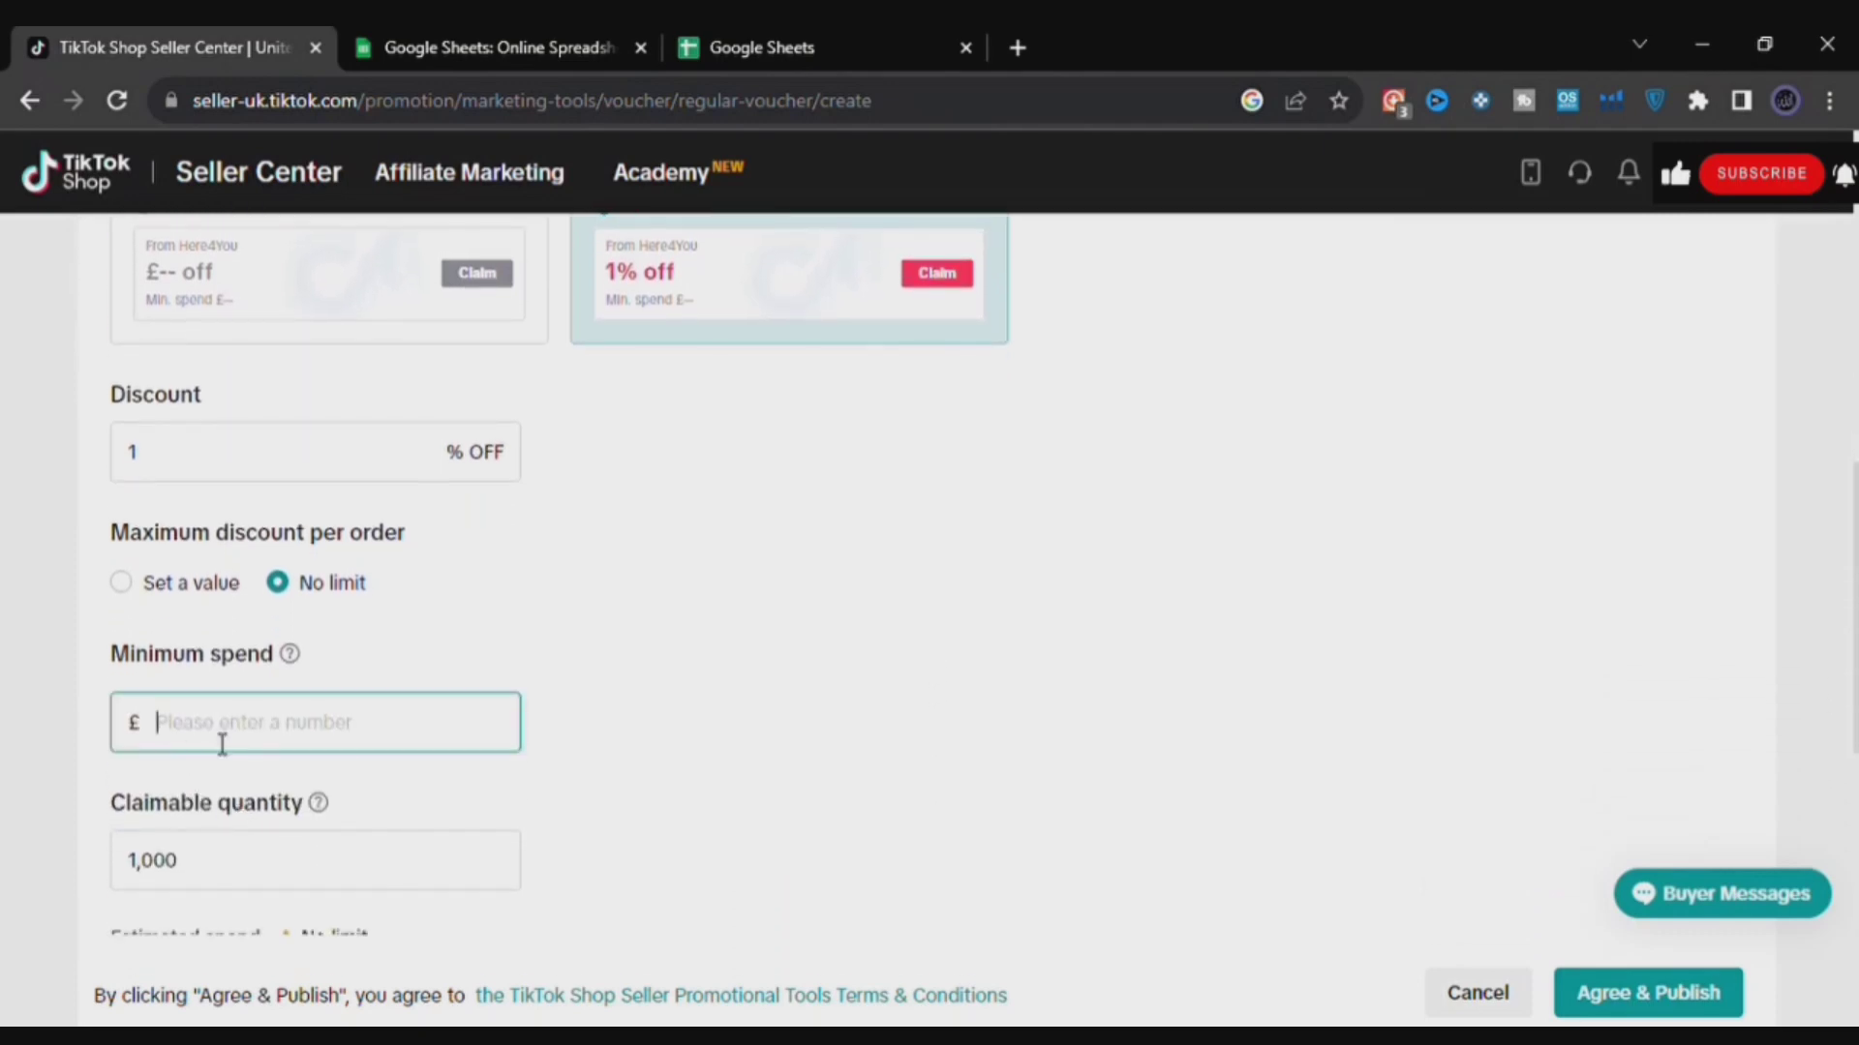
text(0.5)
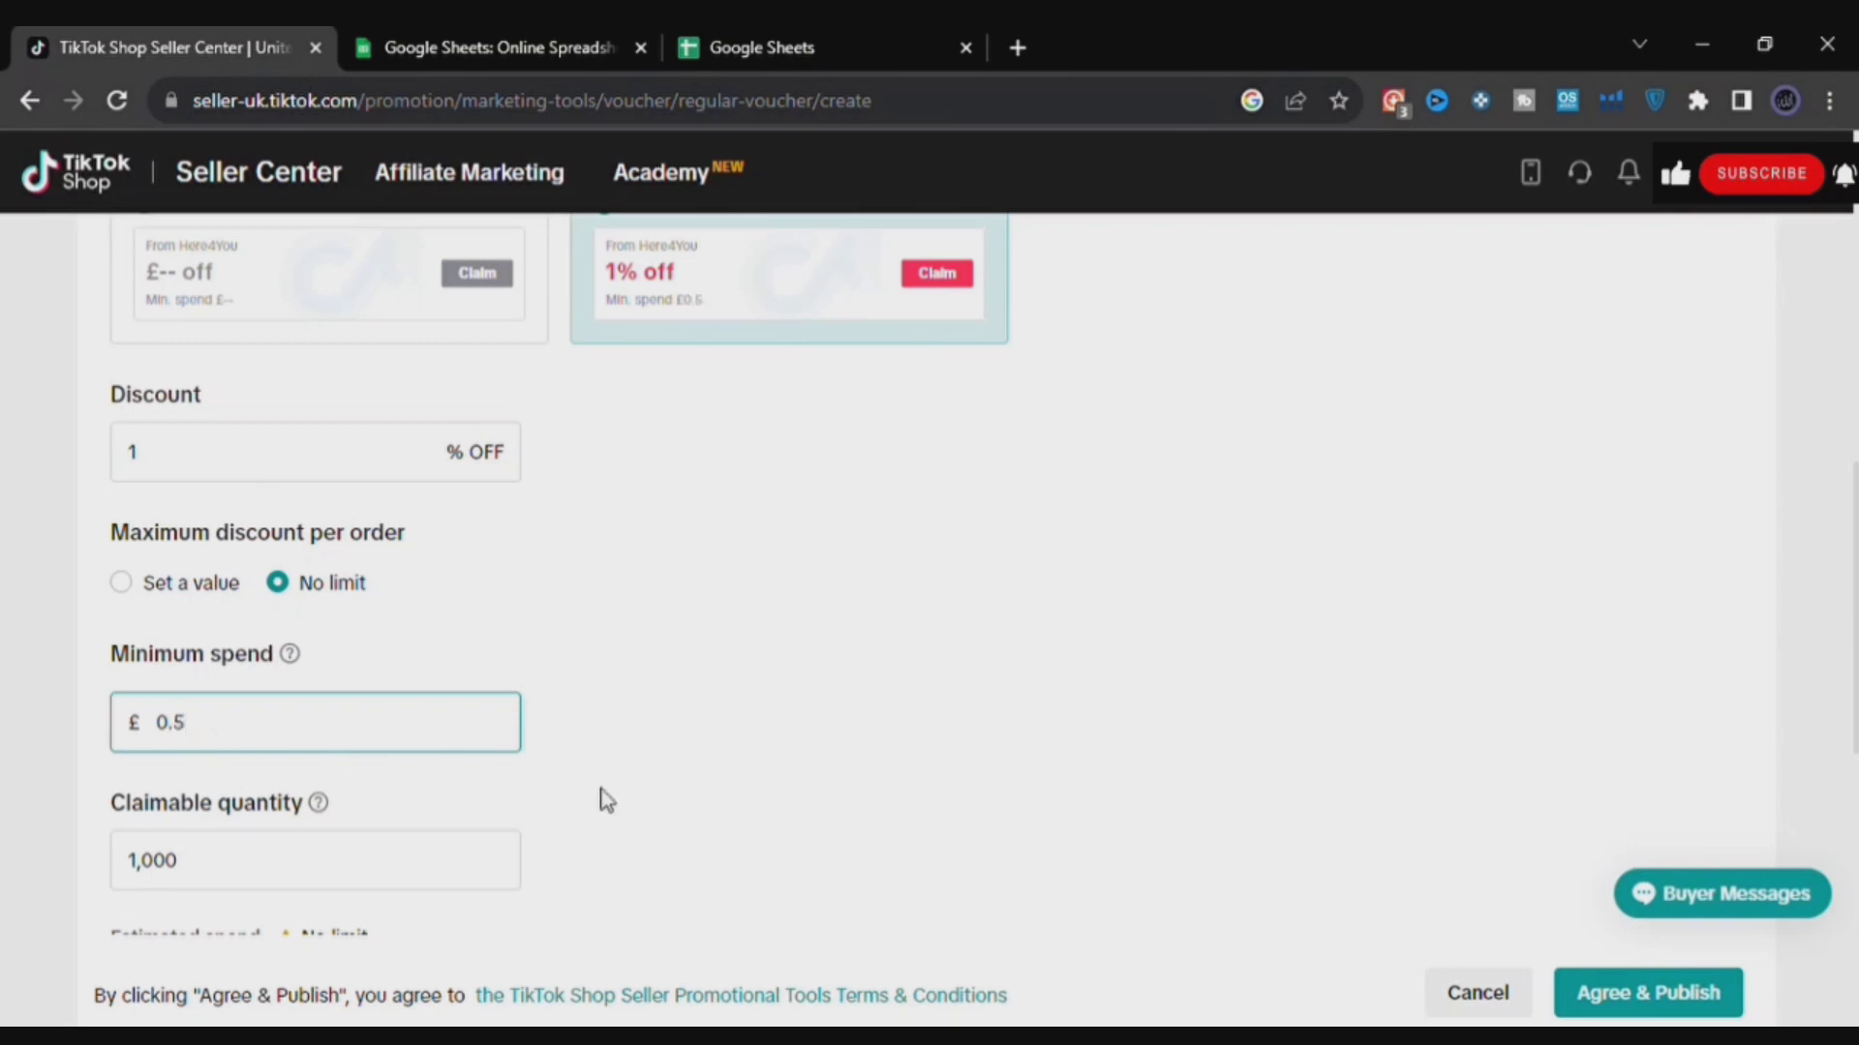
- Set the voucher's claimable quantity to 10,000
click(344, 871)
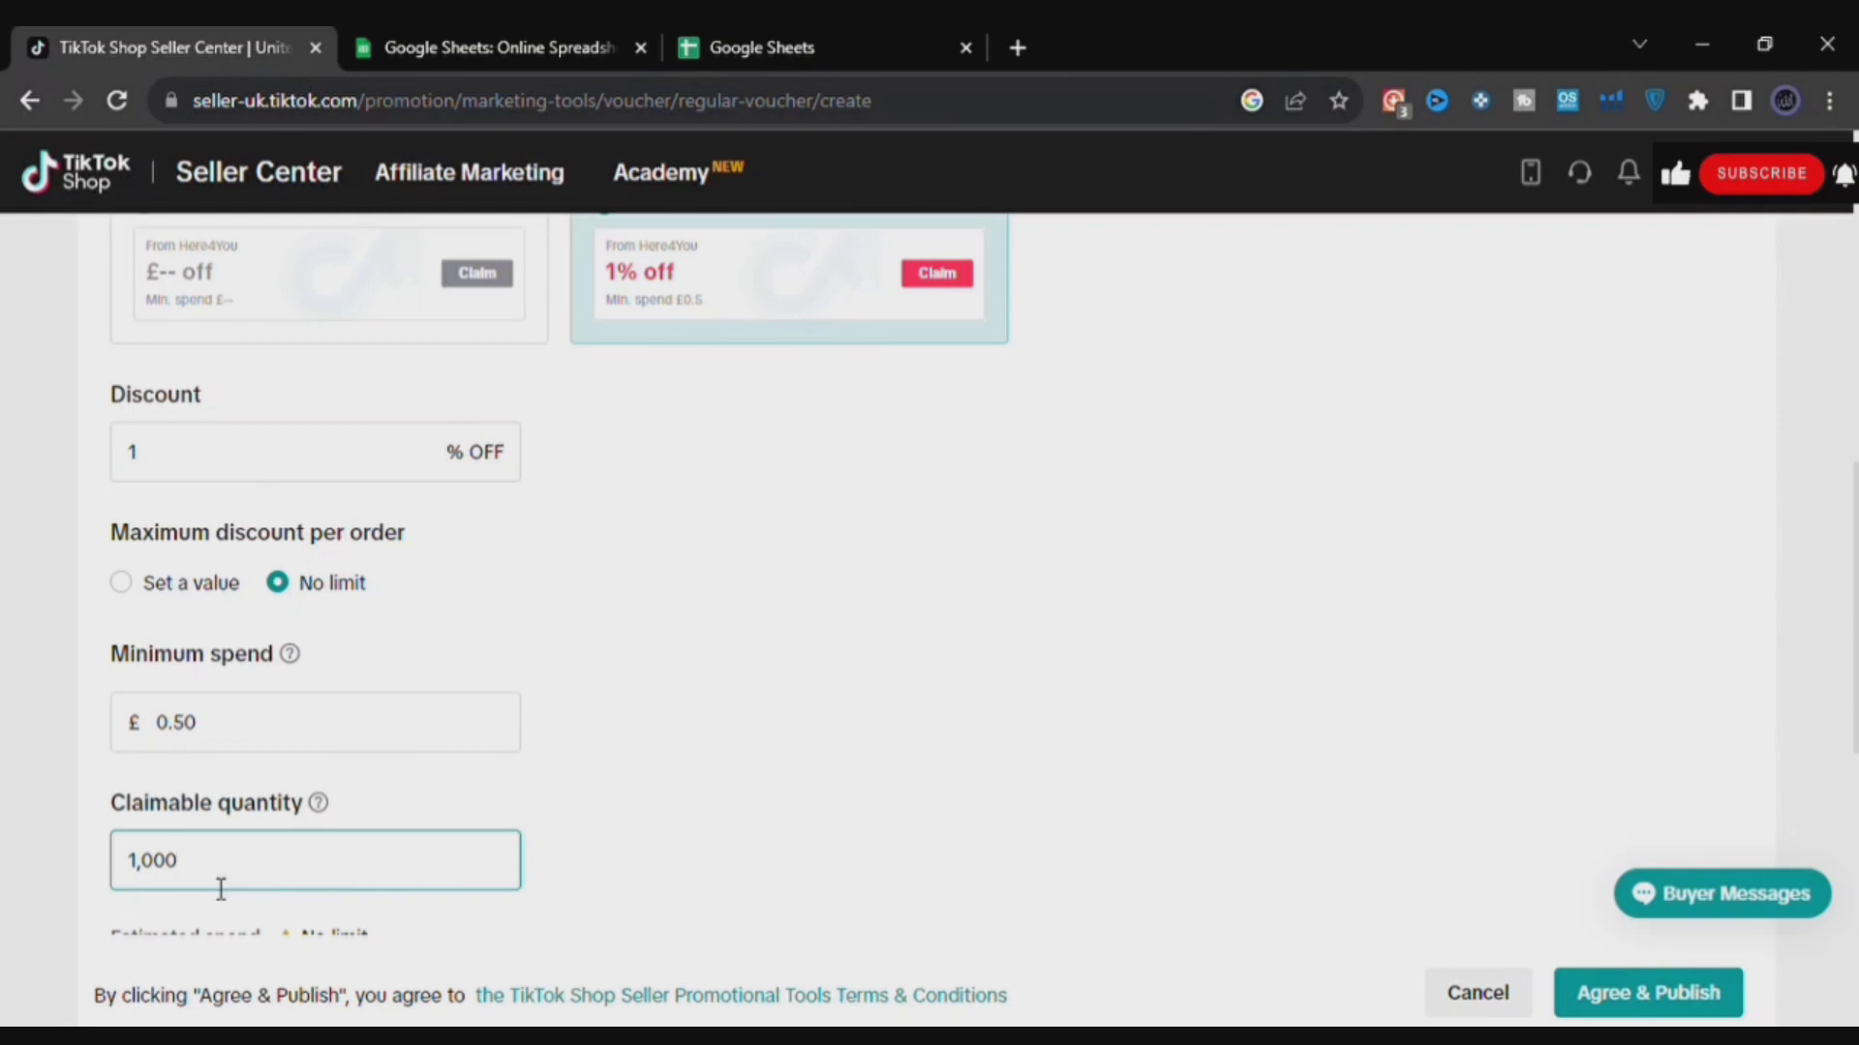
text(0)
click(664, 822)
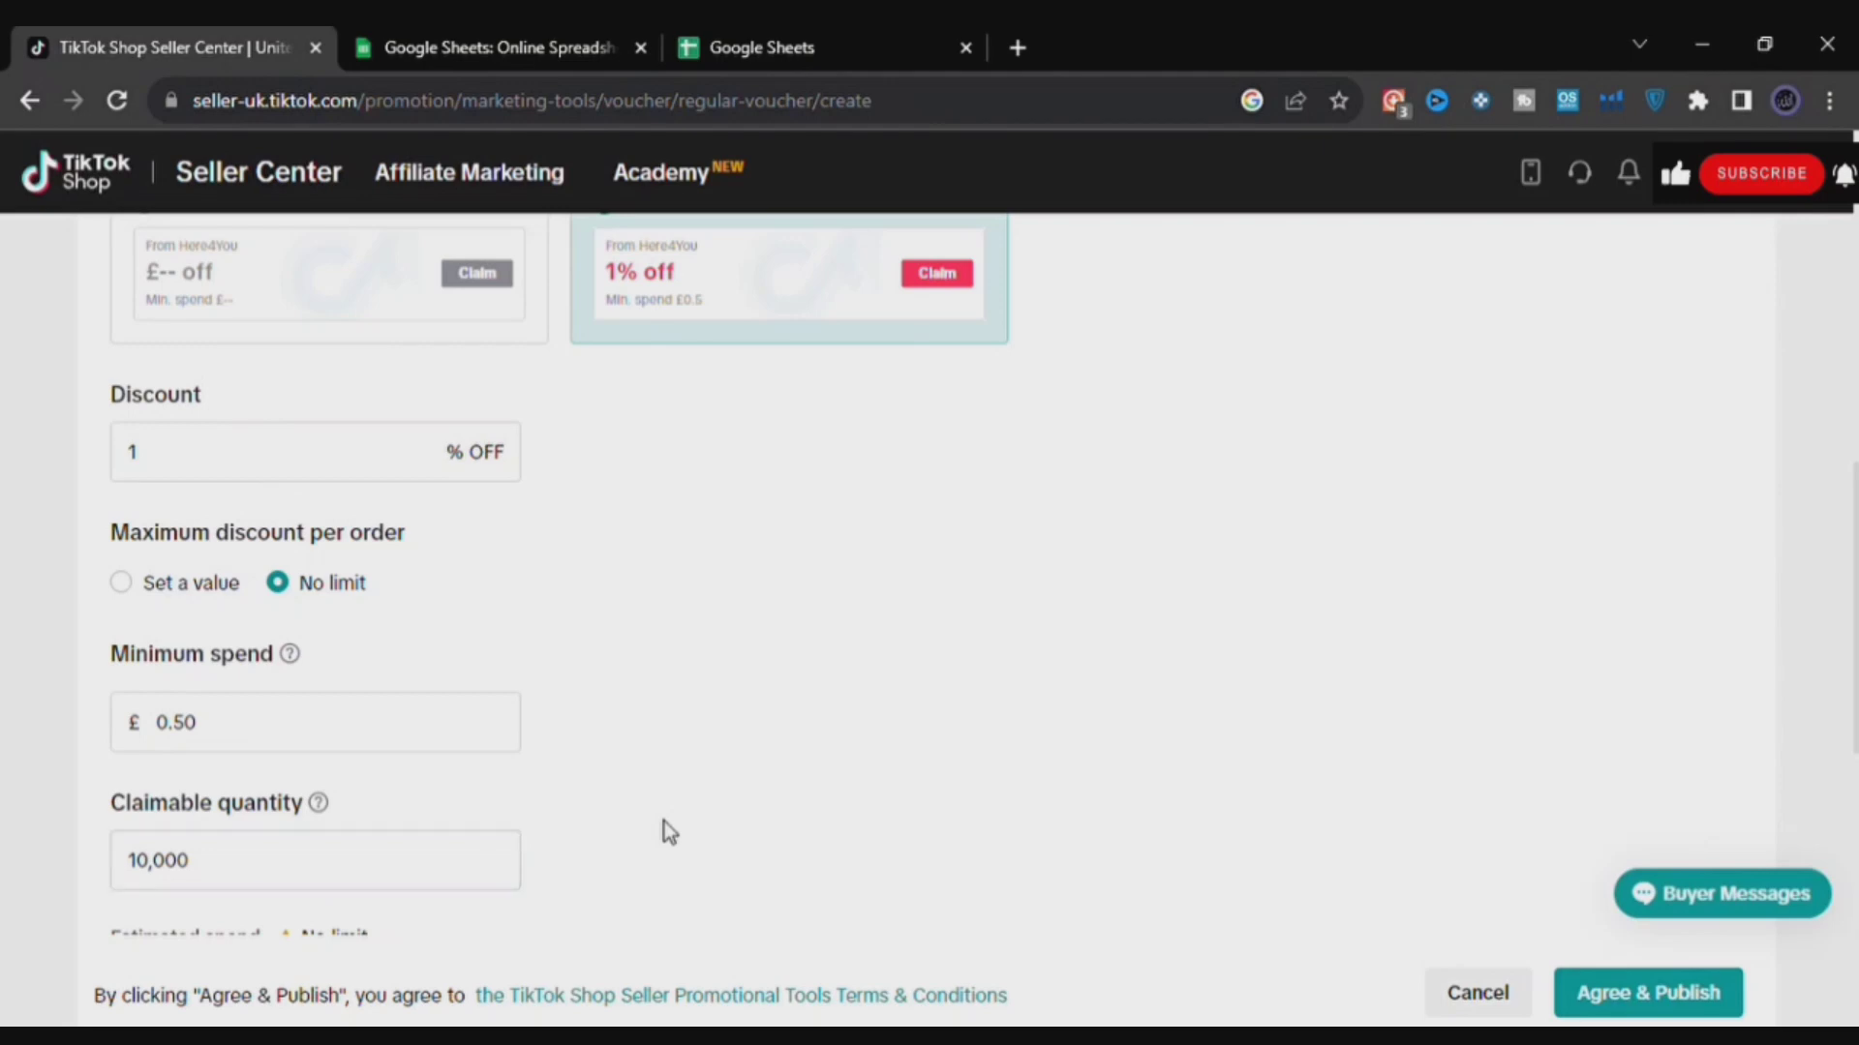
scroll(664, 822, down, 1)
scroll(664, 822, down, 2)
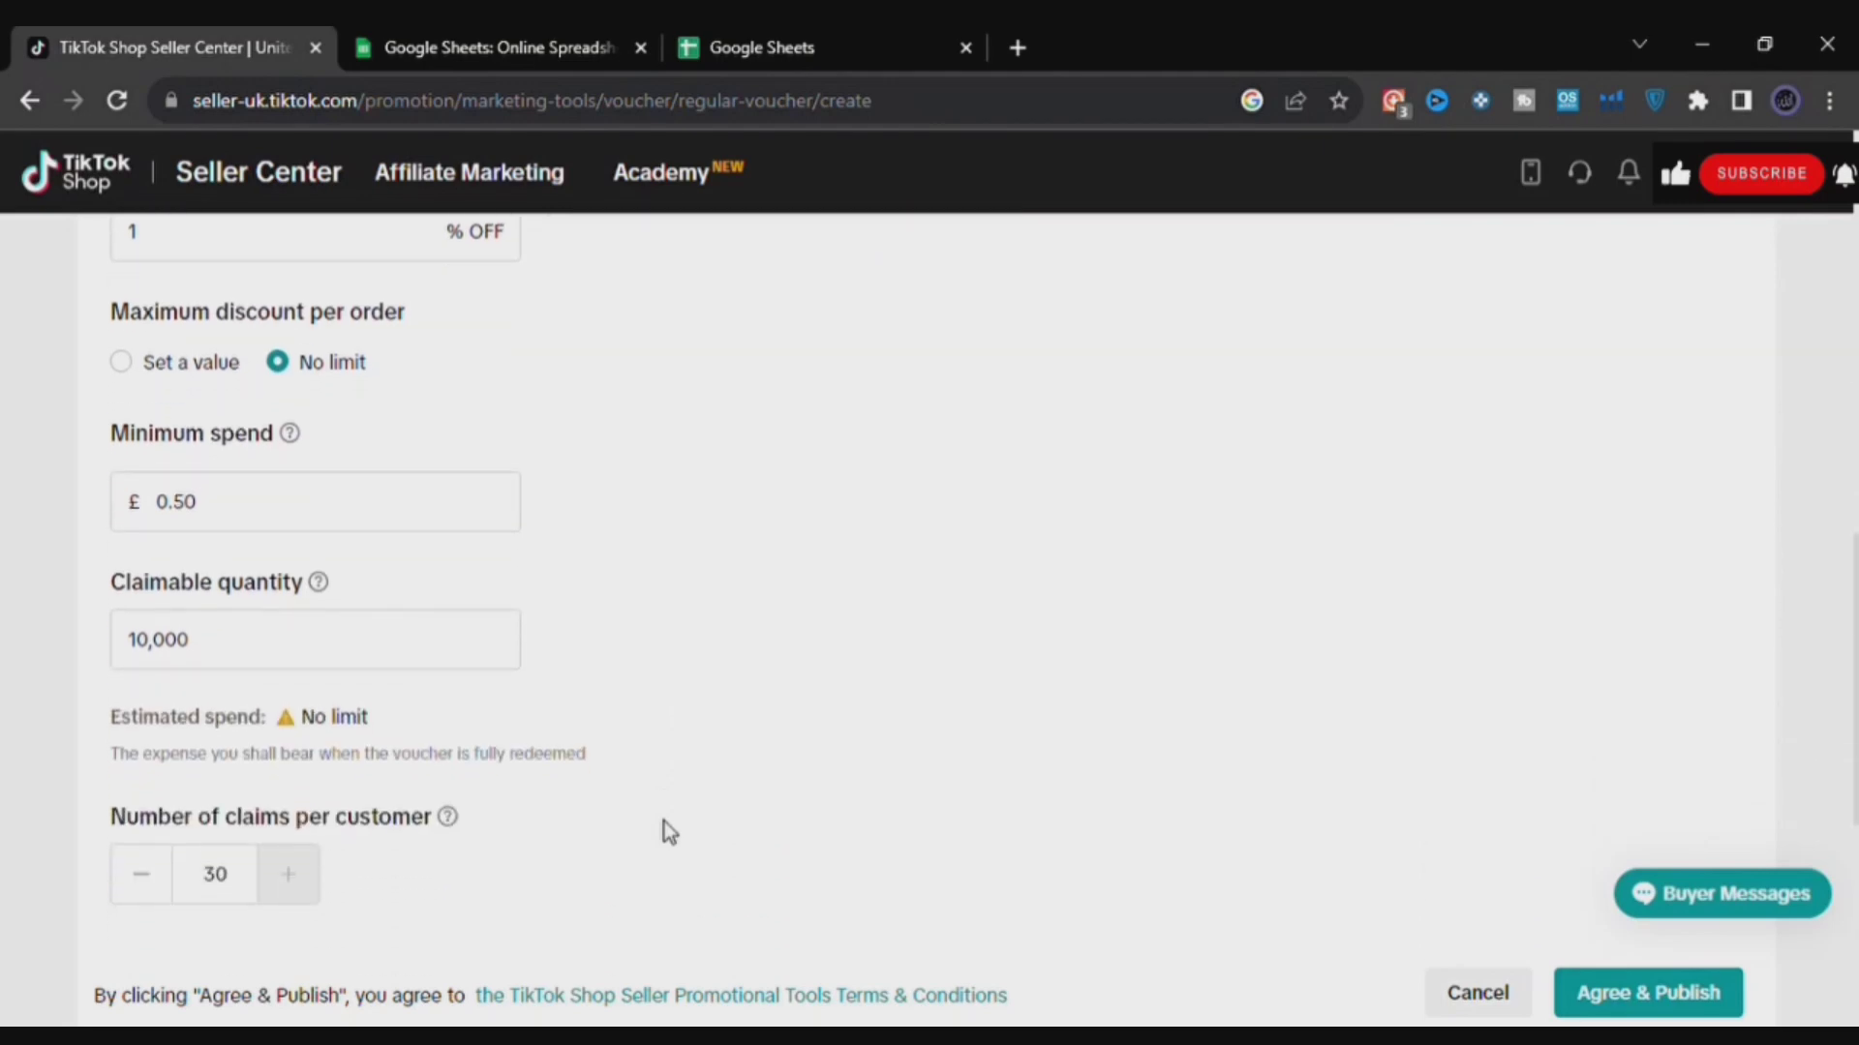
- Reduce the voucher's number of claims per customer to 20
scroll(664, 832, down, 2)
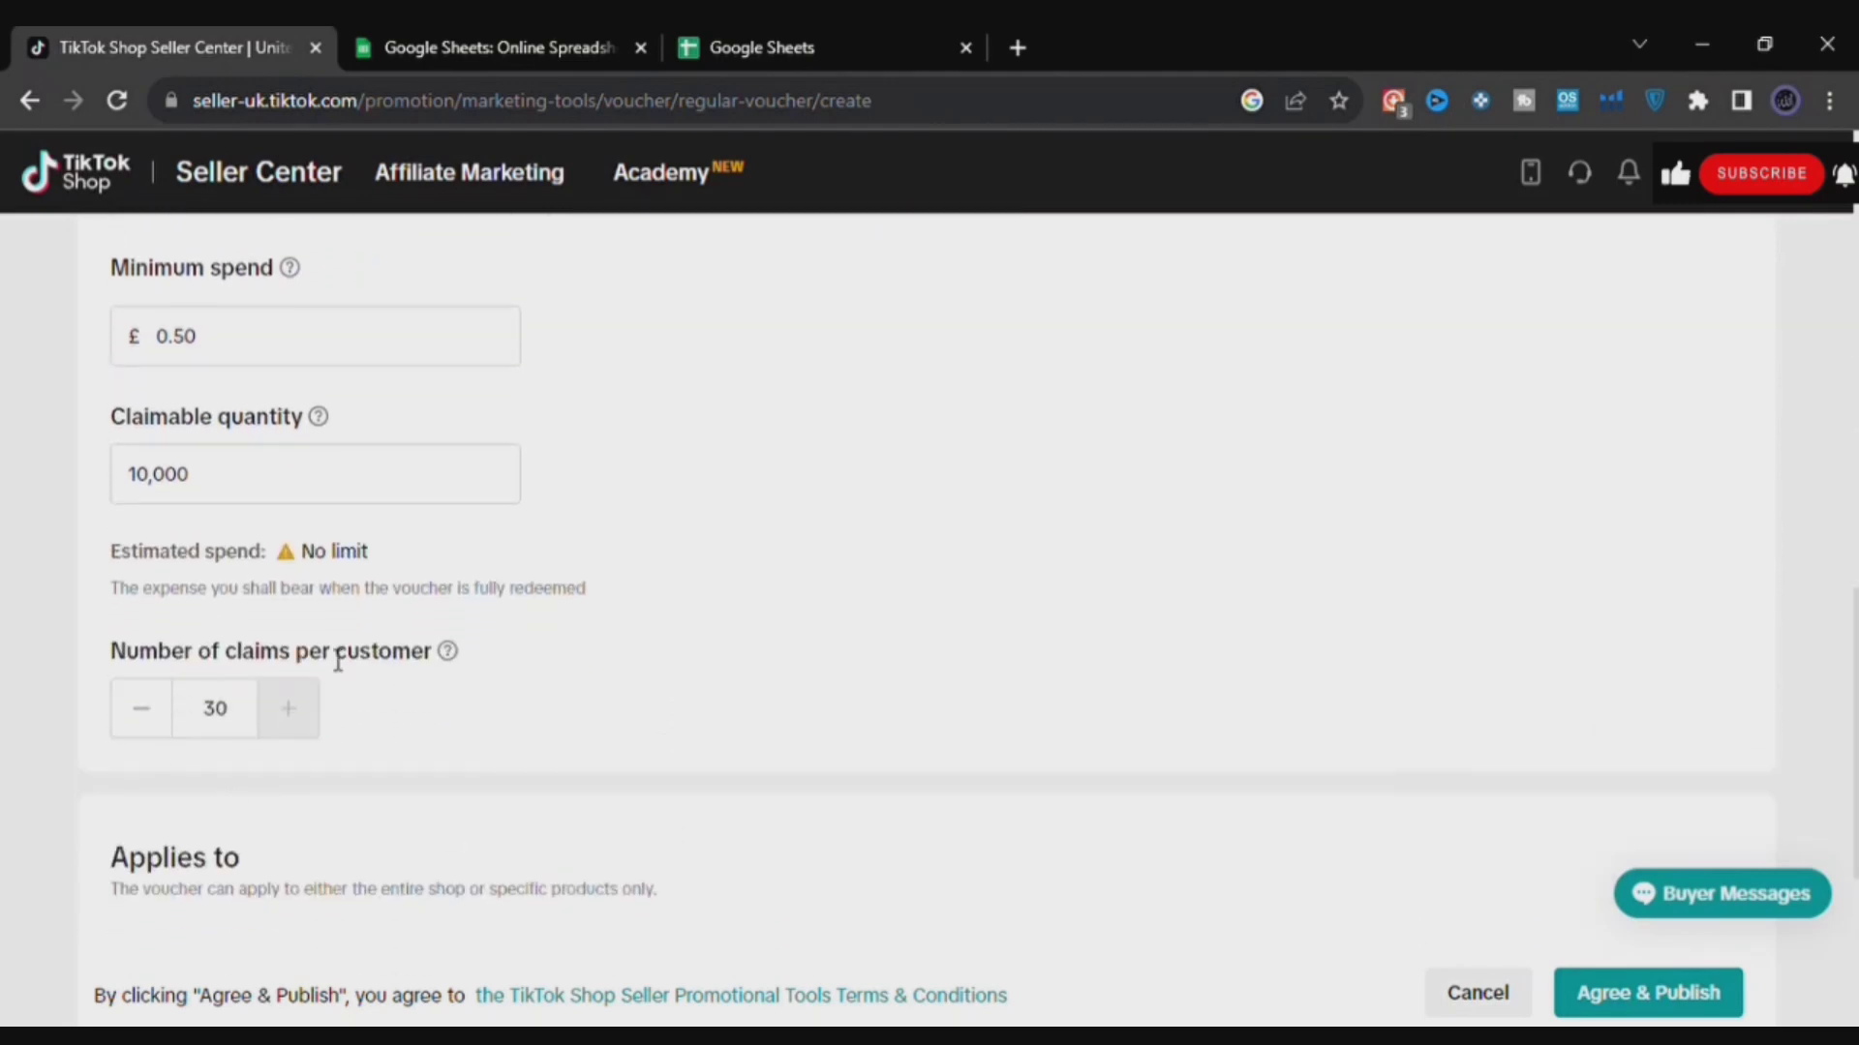
click(244, 716)
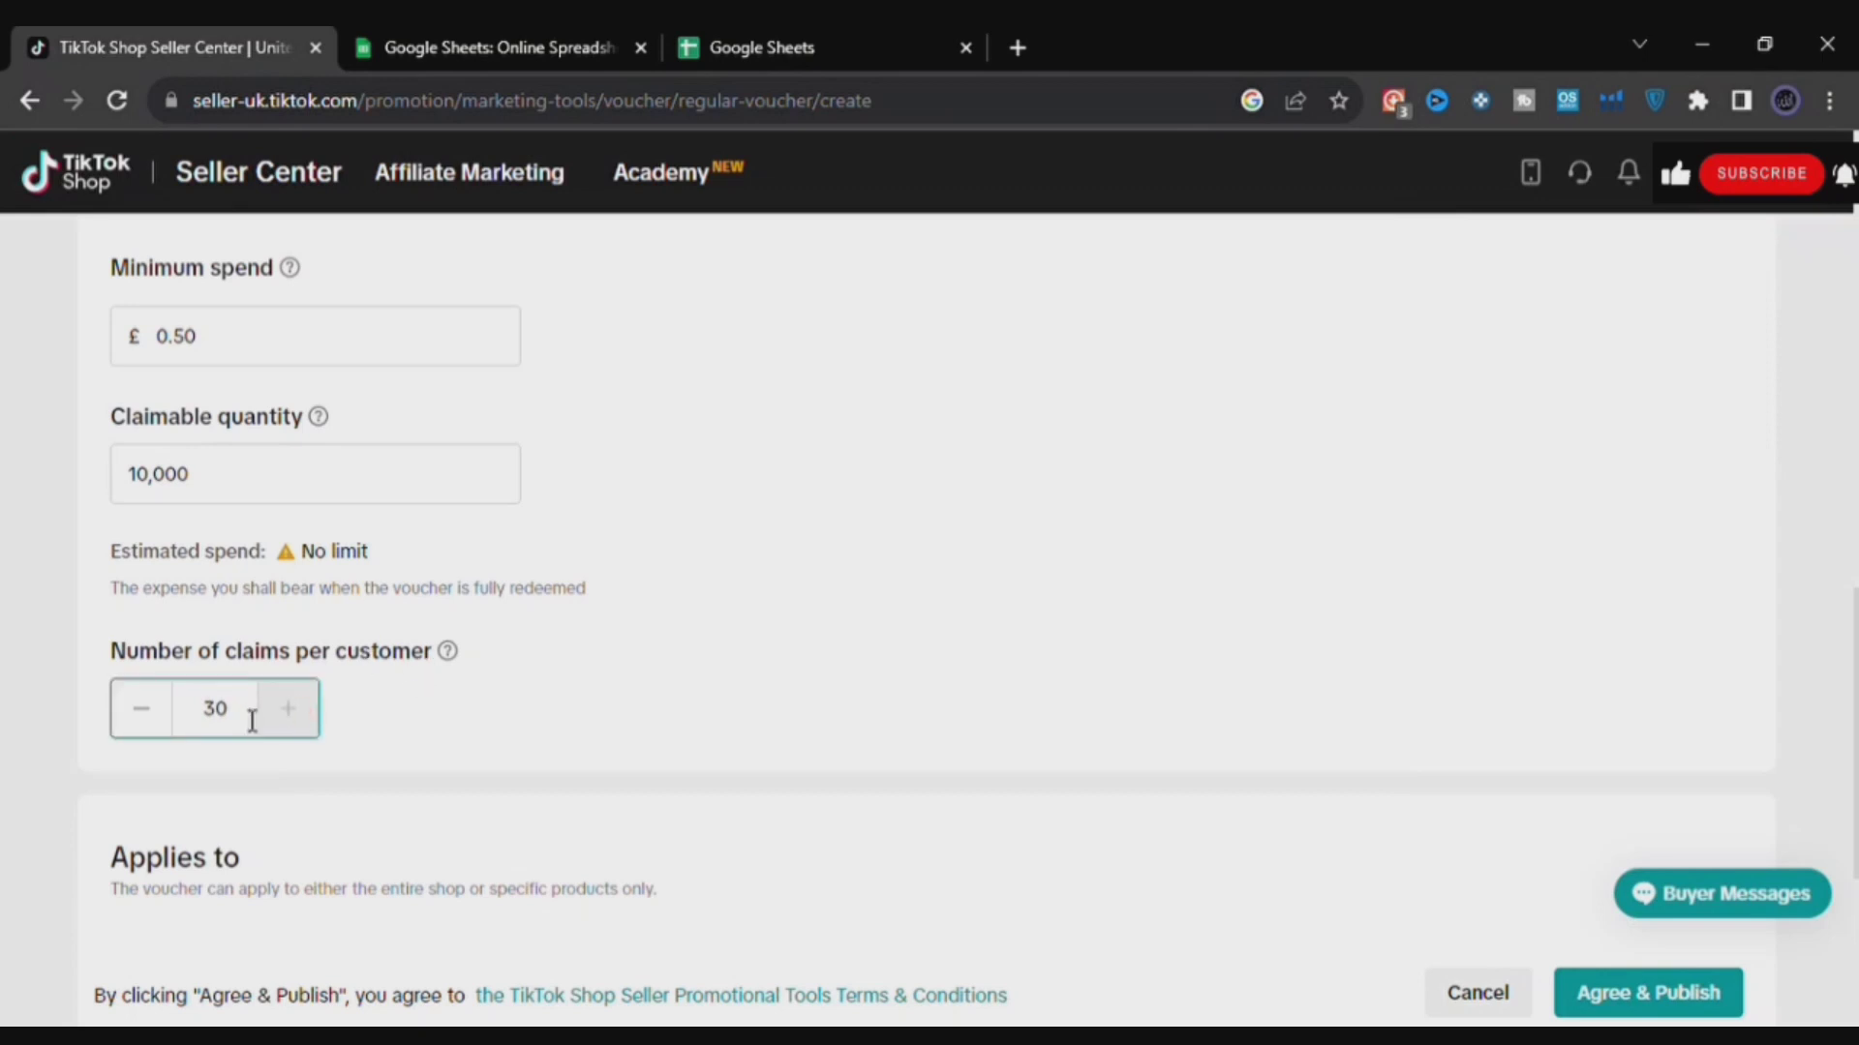
click(155, 719)
click(155, 718)
click(155, 719)
click(154, 718)
click(155, 719)
click(282, 716)
click(282, 716)
click(282, 717)
click(155, 716)
click(155, 716)
click(155, 717)
click(155, 716)
click(155, 716)
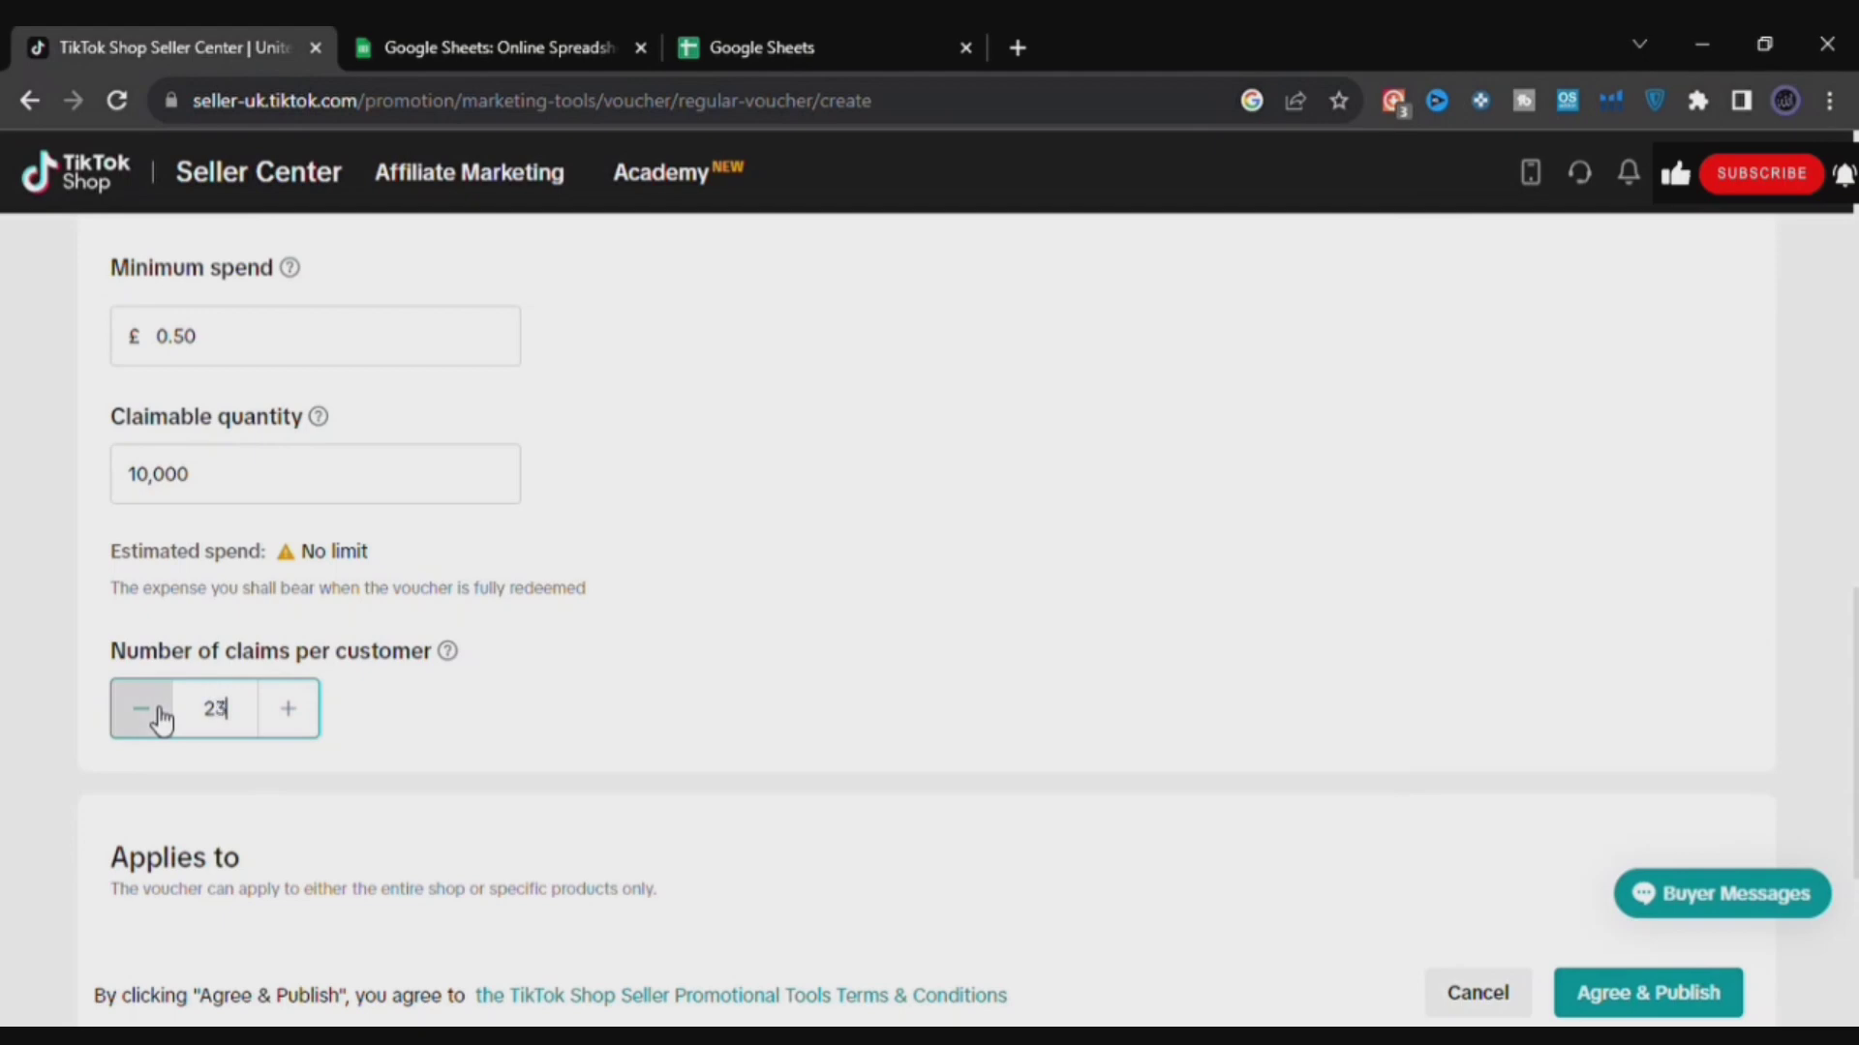
click(155, 716)
click(155, 717)
click(155, 716)
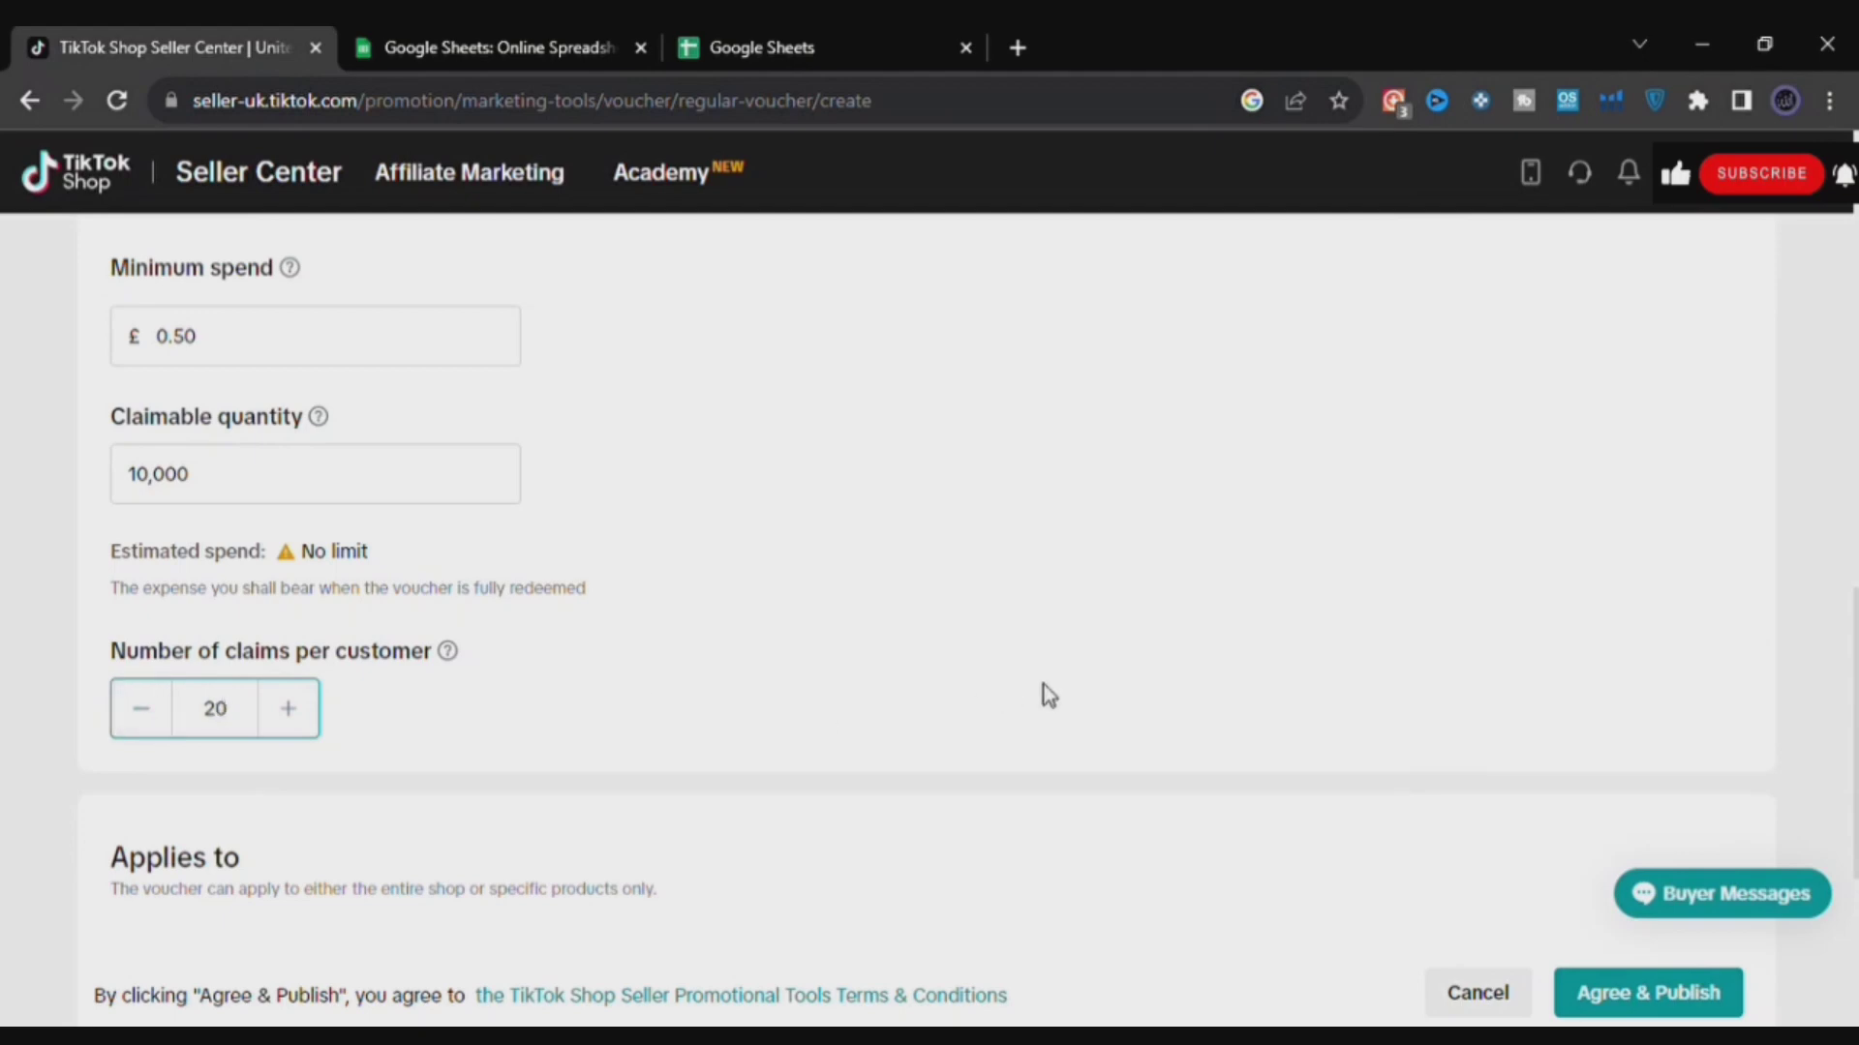
click(1512, 681)
- Apply the voucher to specific products, selecting only the kitchen utensil, and publish it
scroll(1512, 680, down, 5)
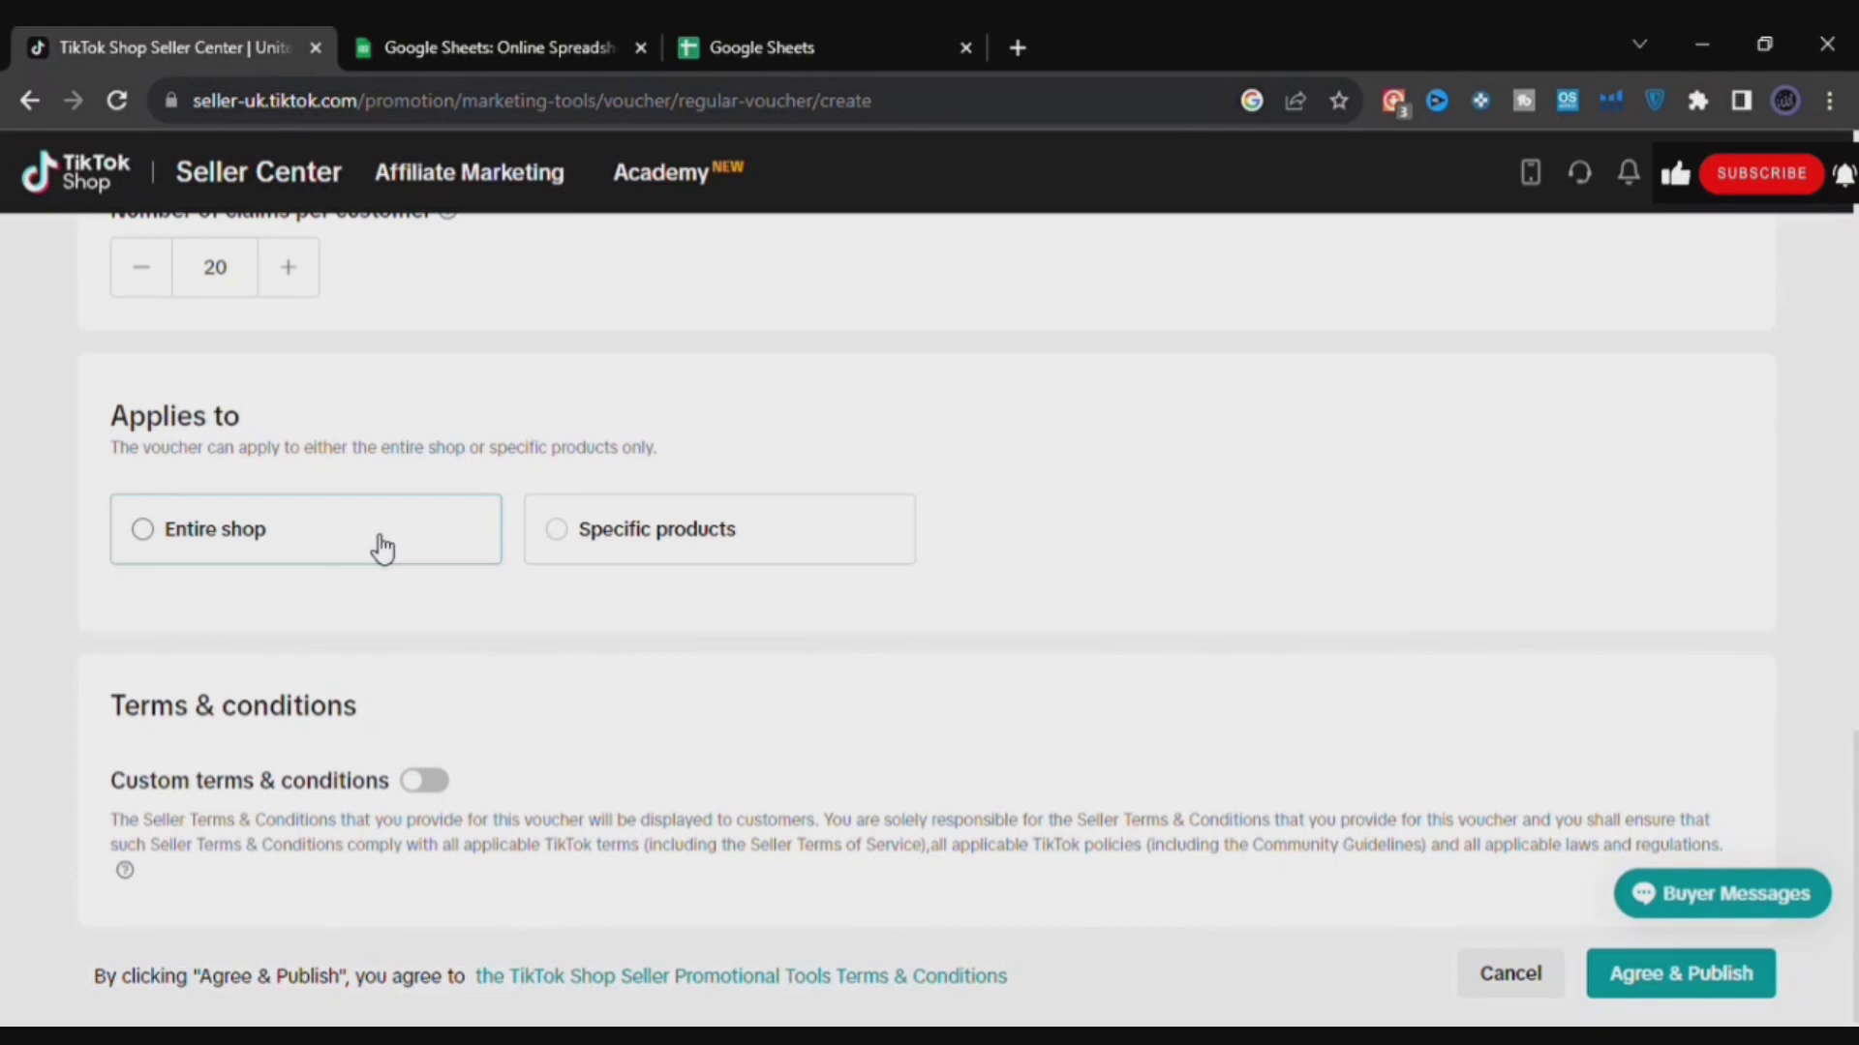
click(581, 552)
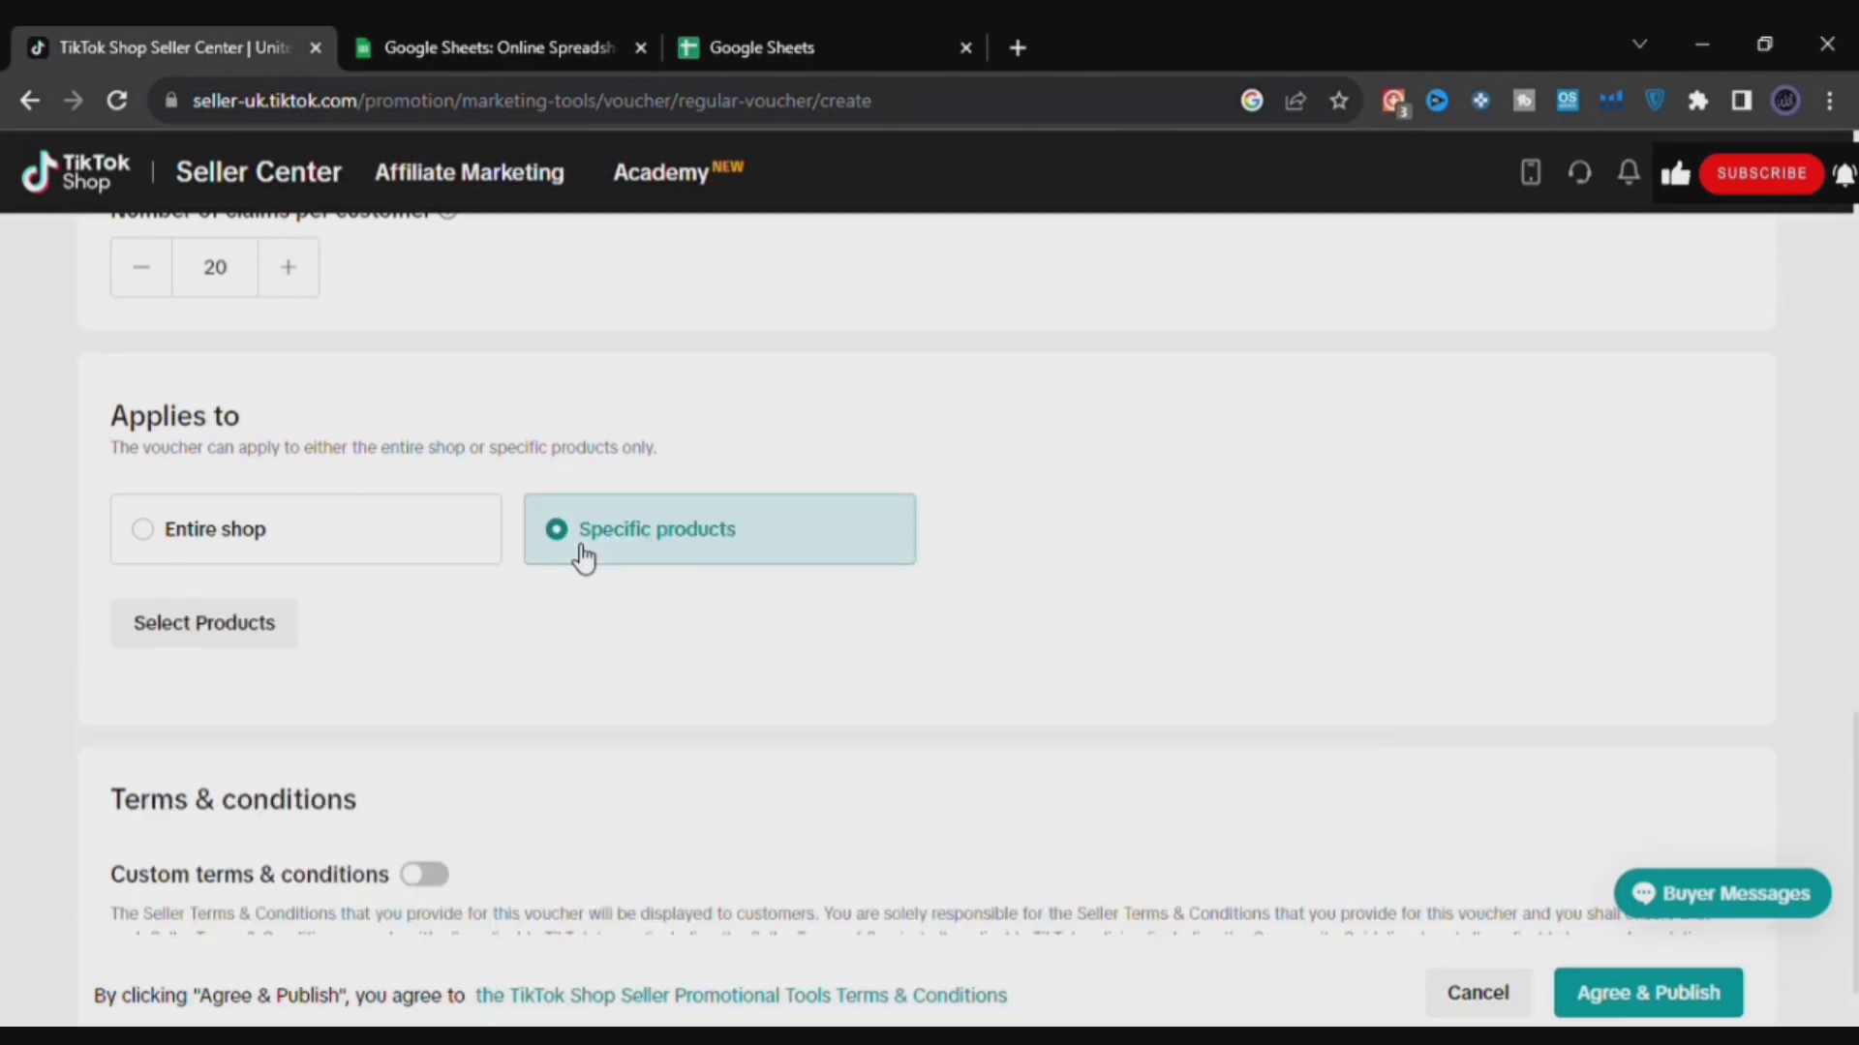
click(203, 624)
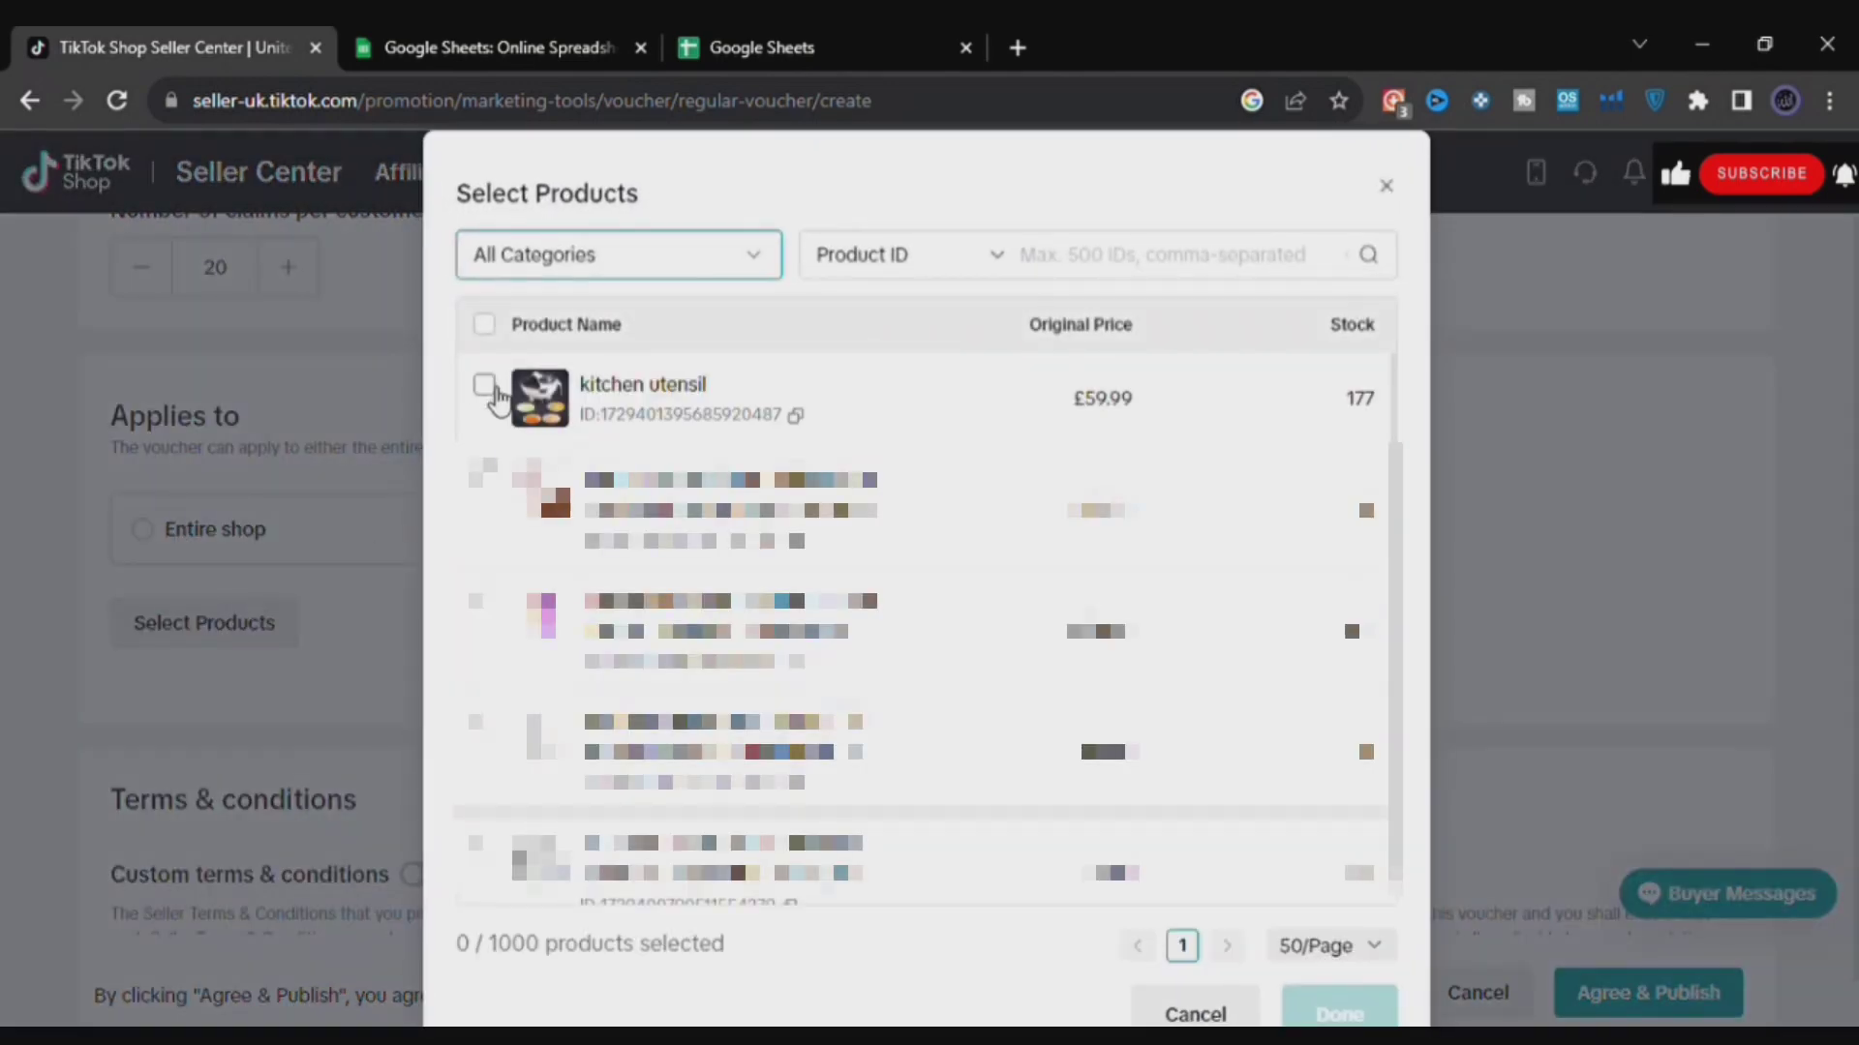
click(484, 384)
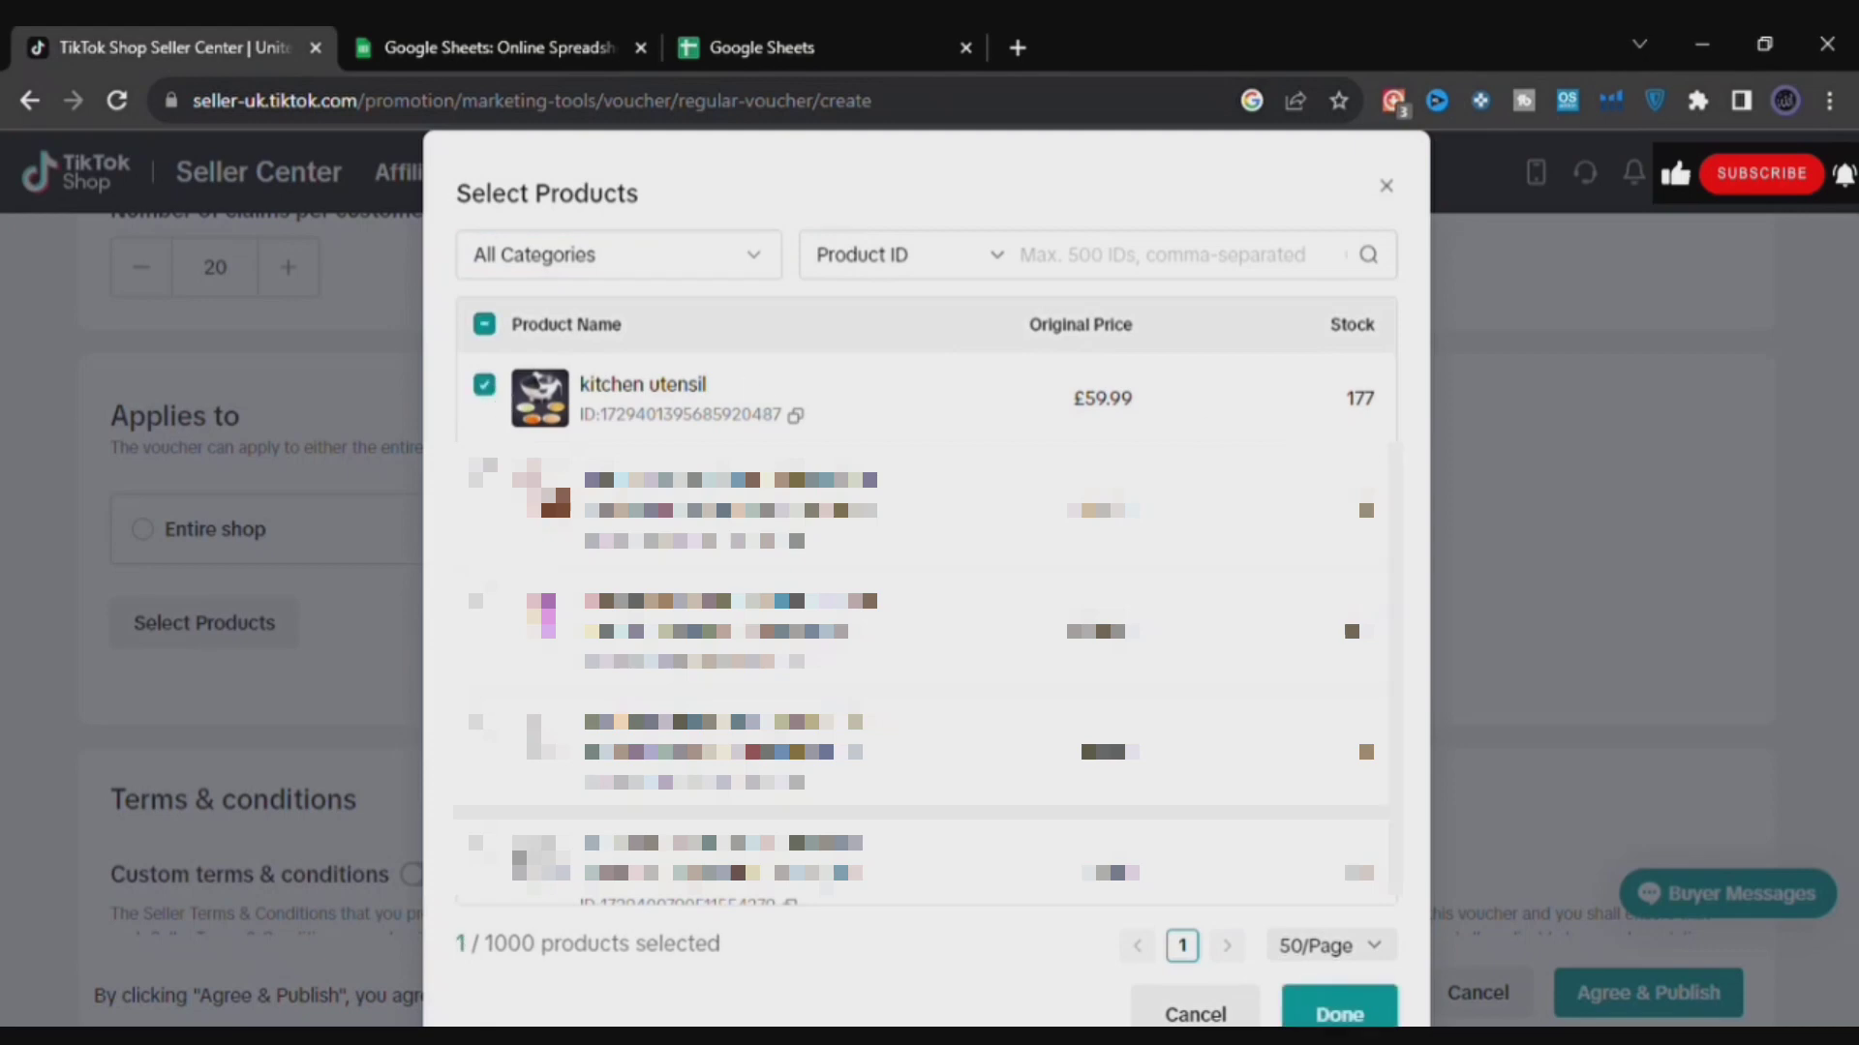
click(1346, 1011)
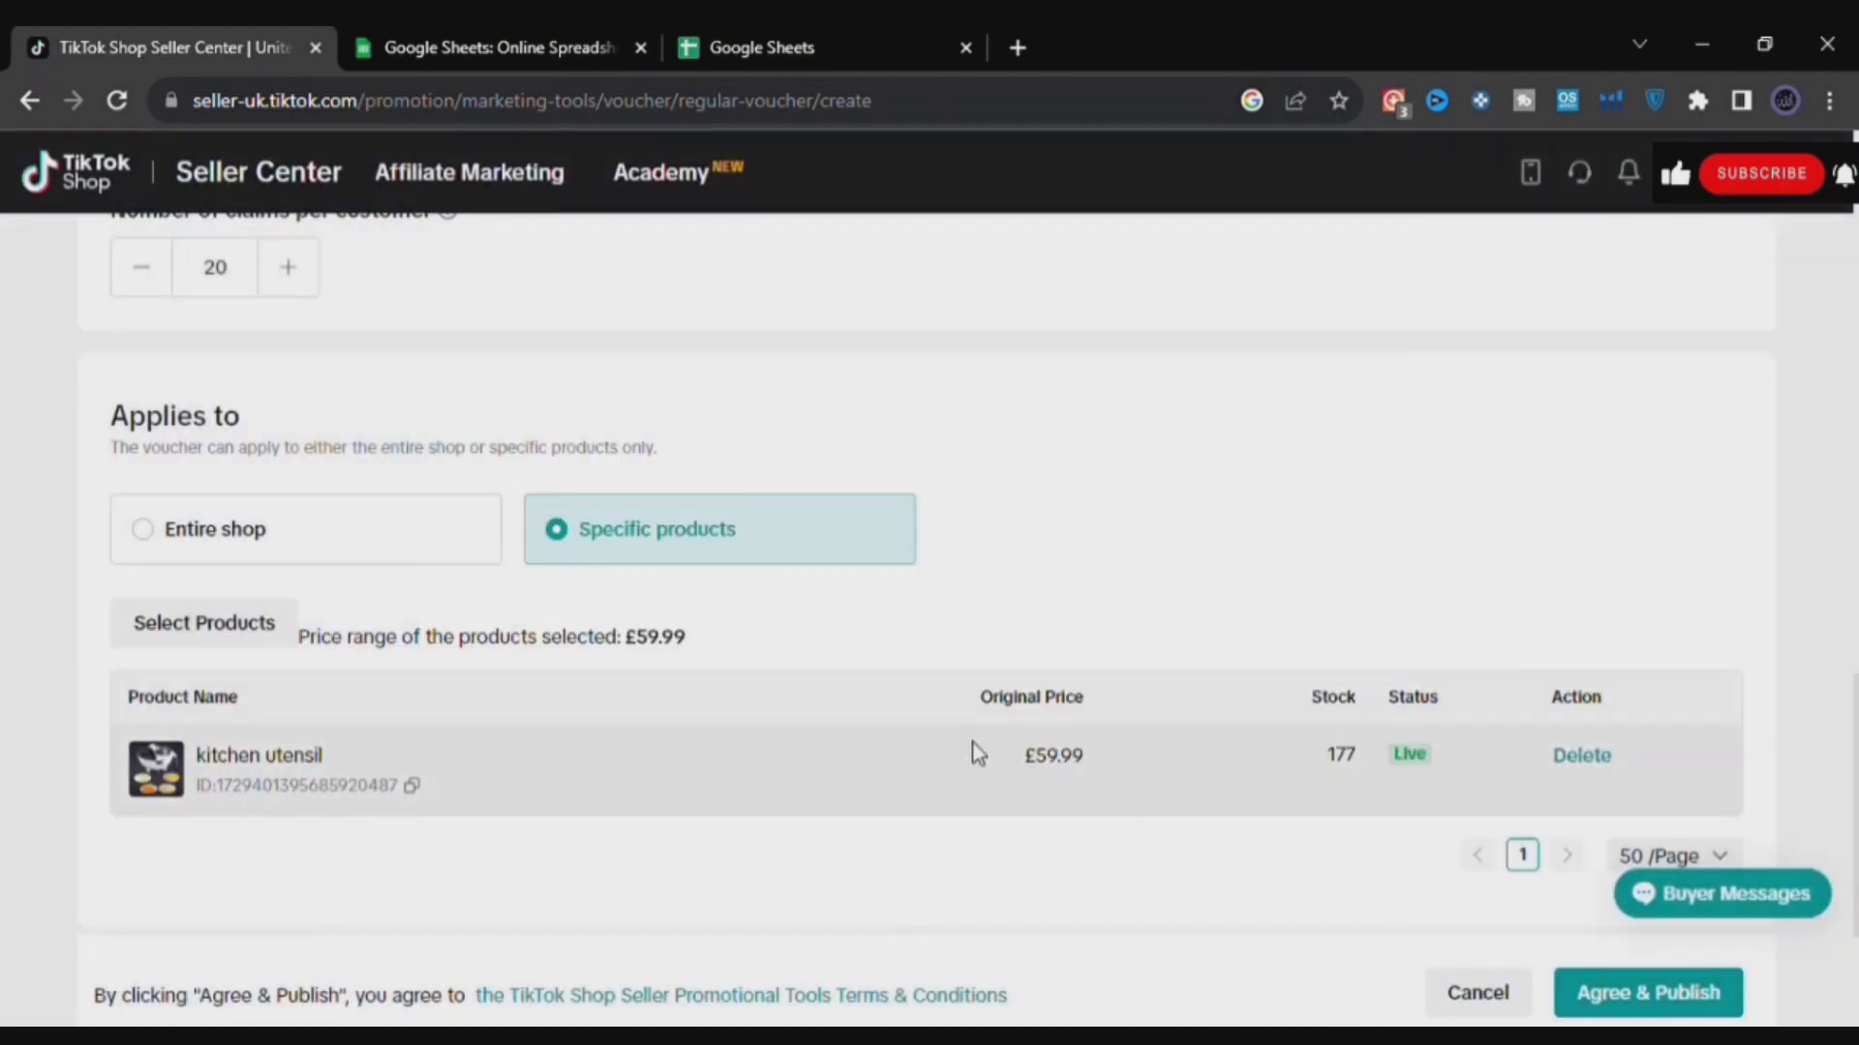
scroll(1442, 784, down, 1)
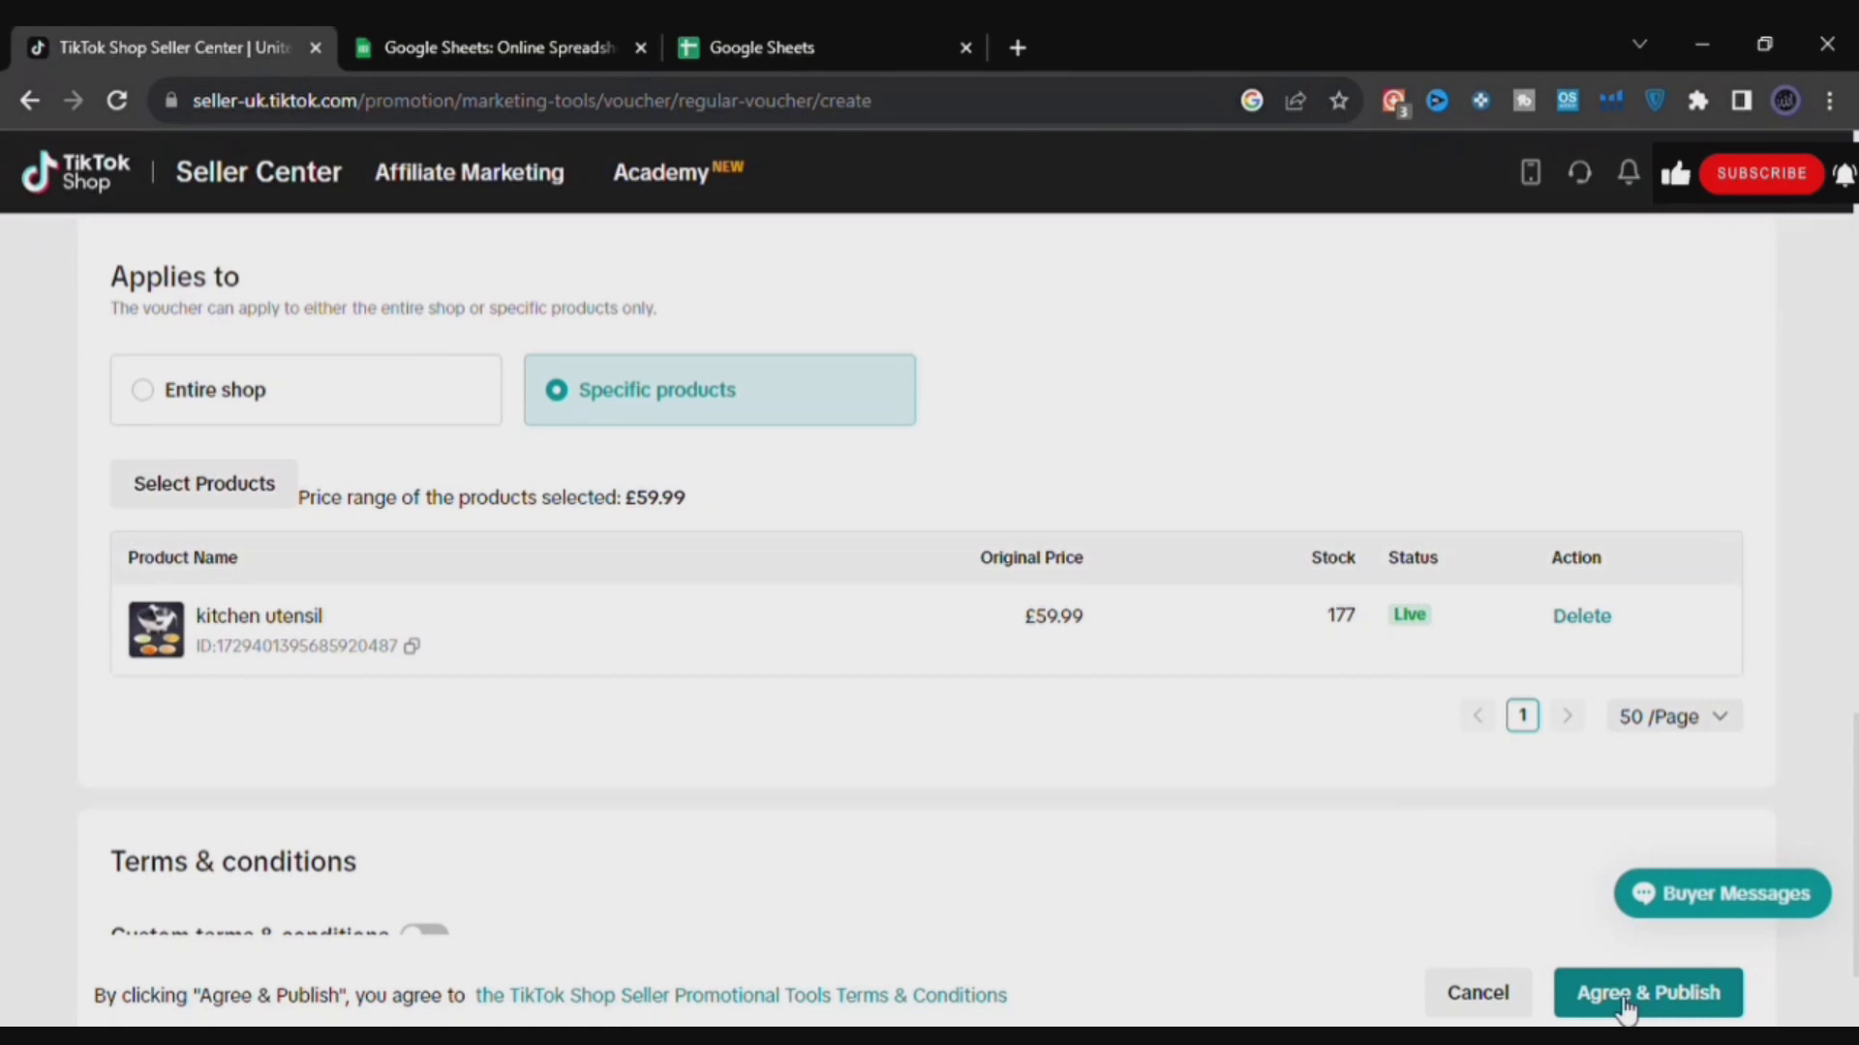
click(1626, 1004)
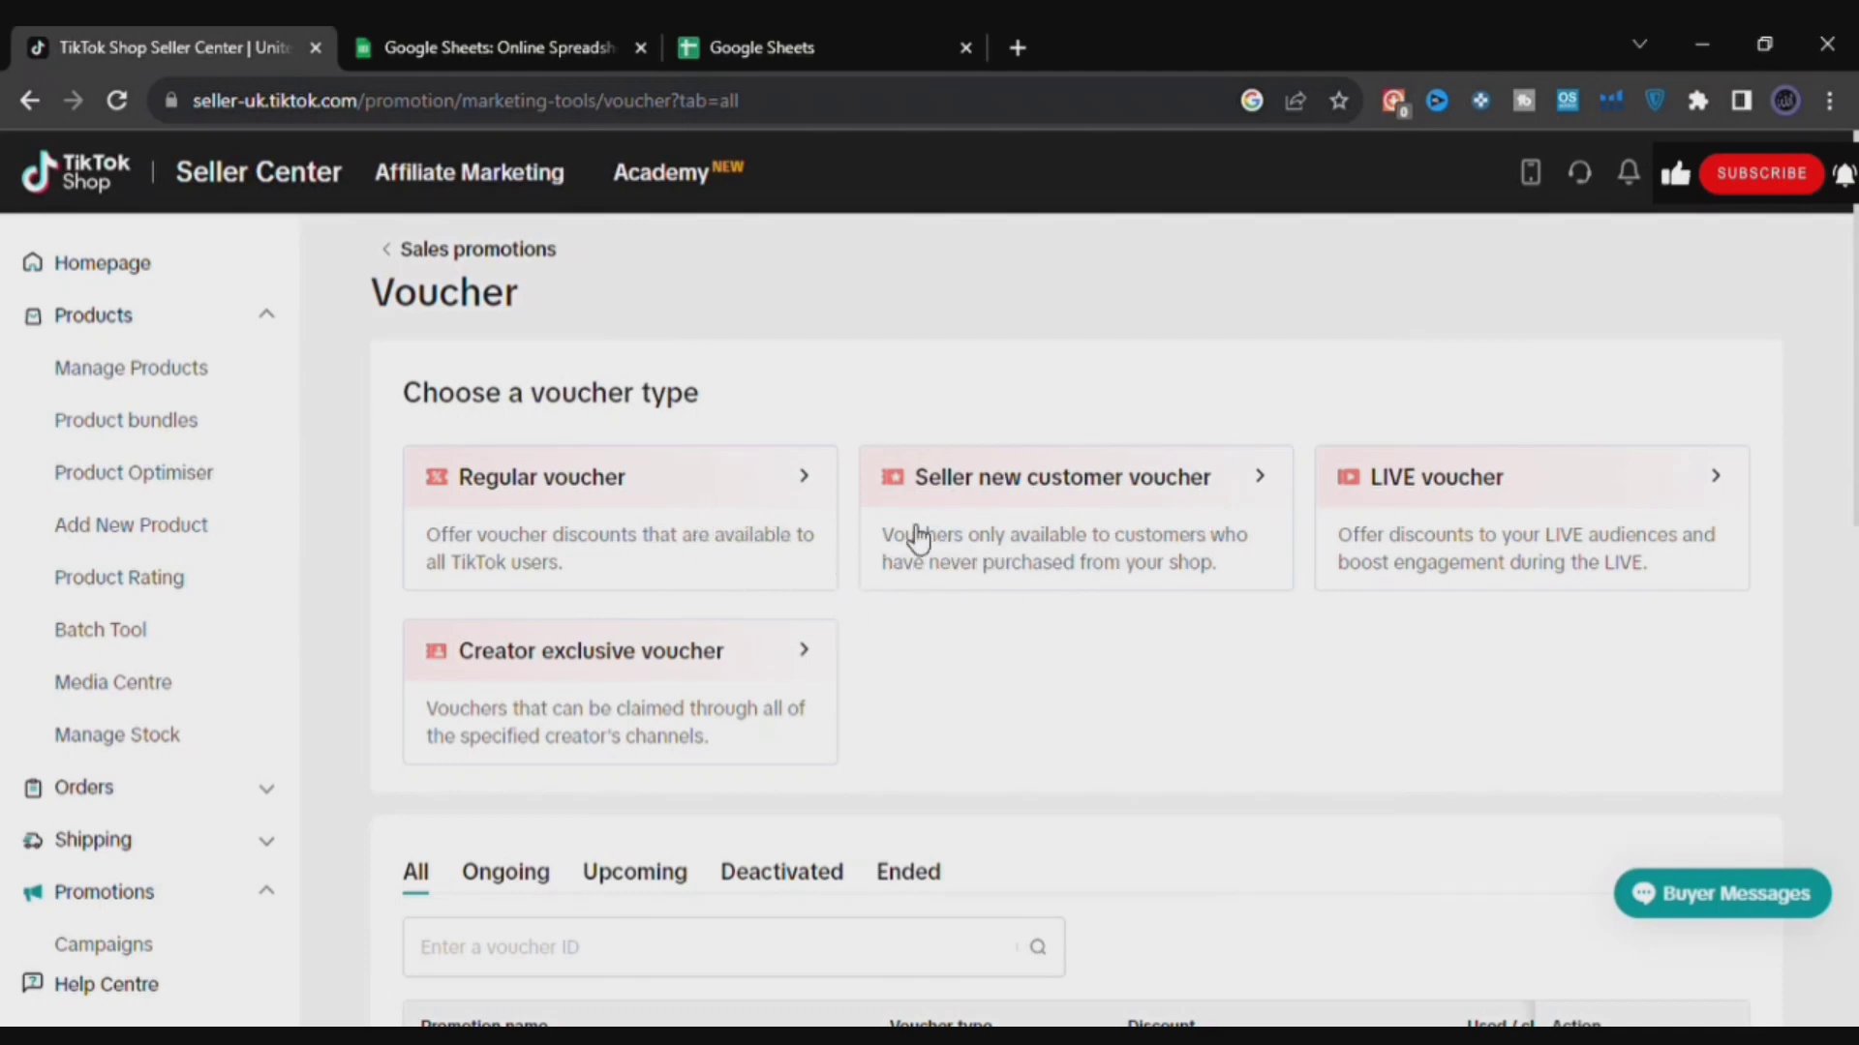
- Return to the shop's product management list and check the warning beside the kitchen utensil's retail price
click(124, 267)
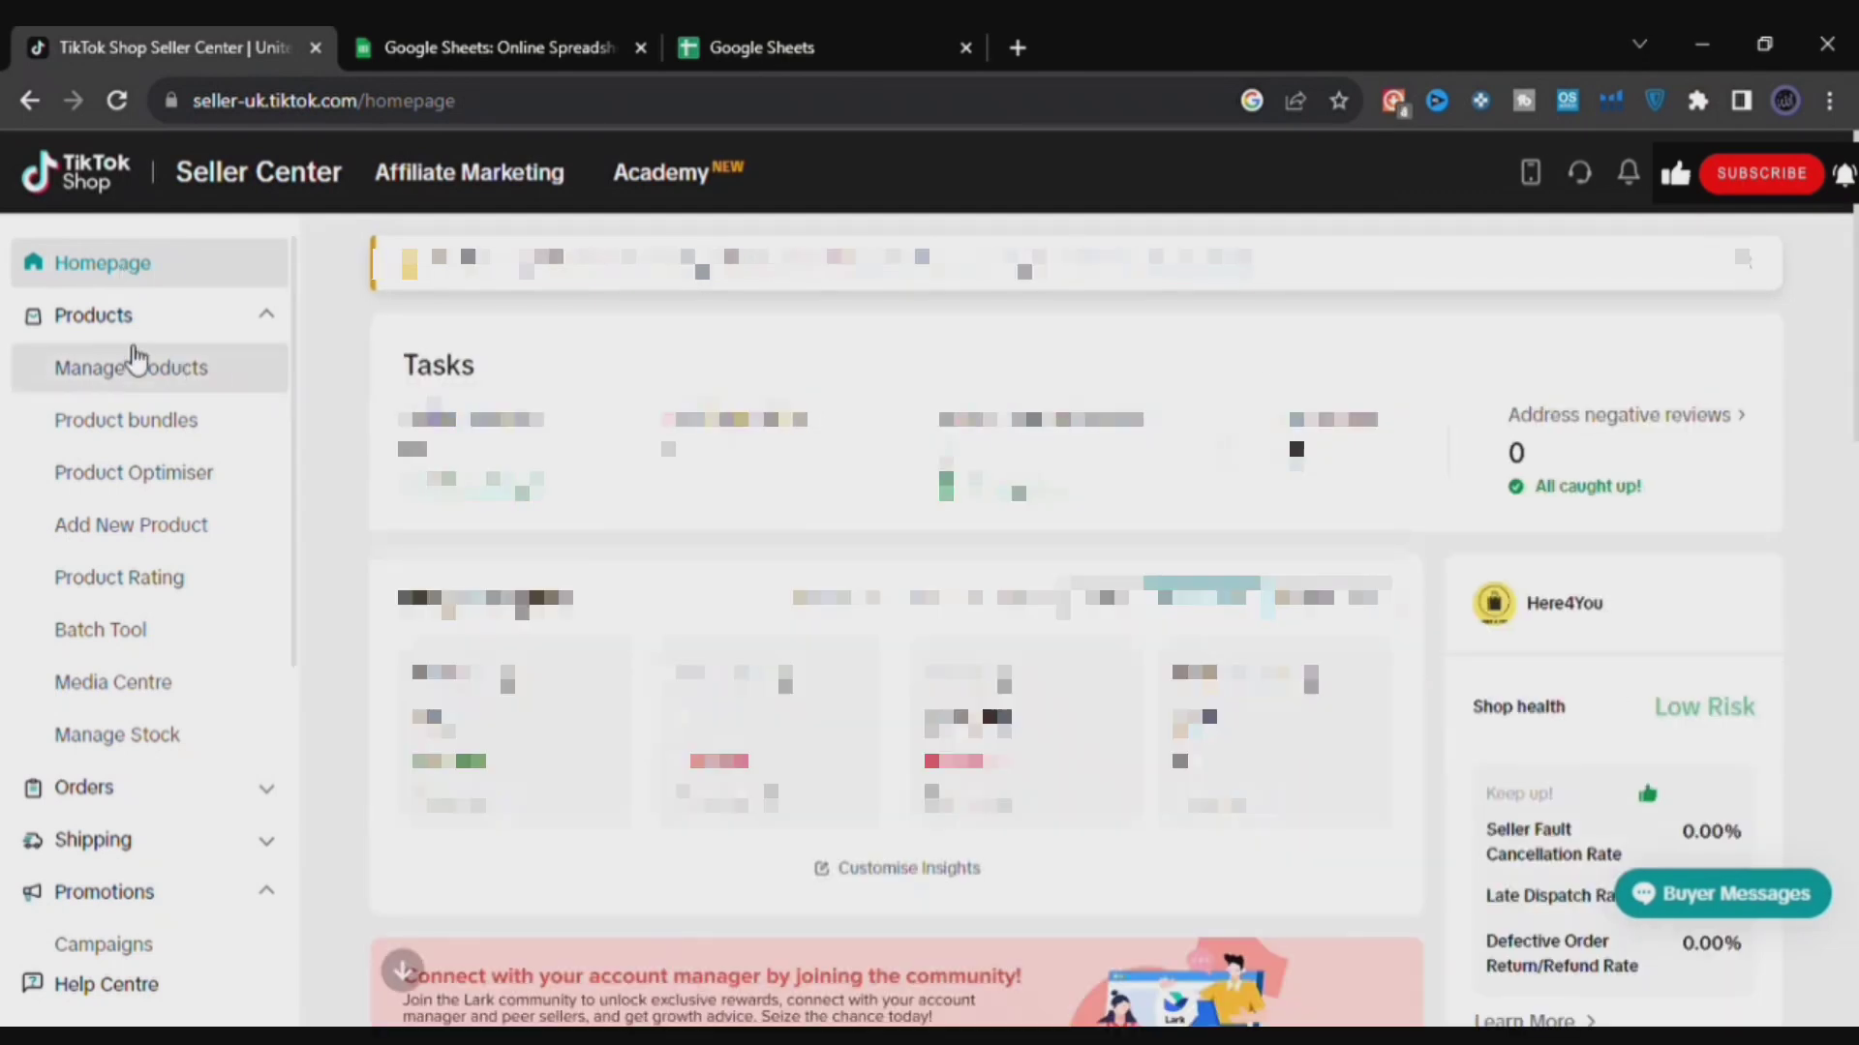
click(169, 386)
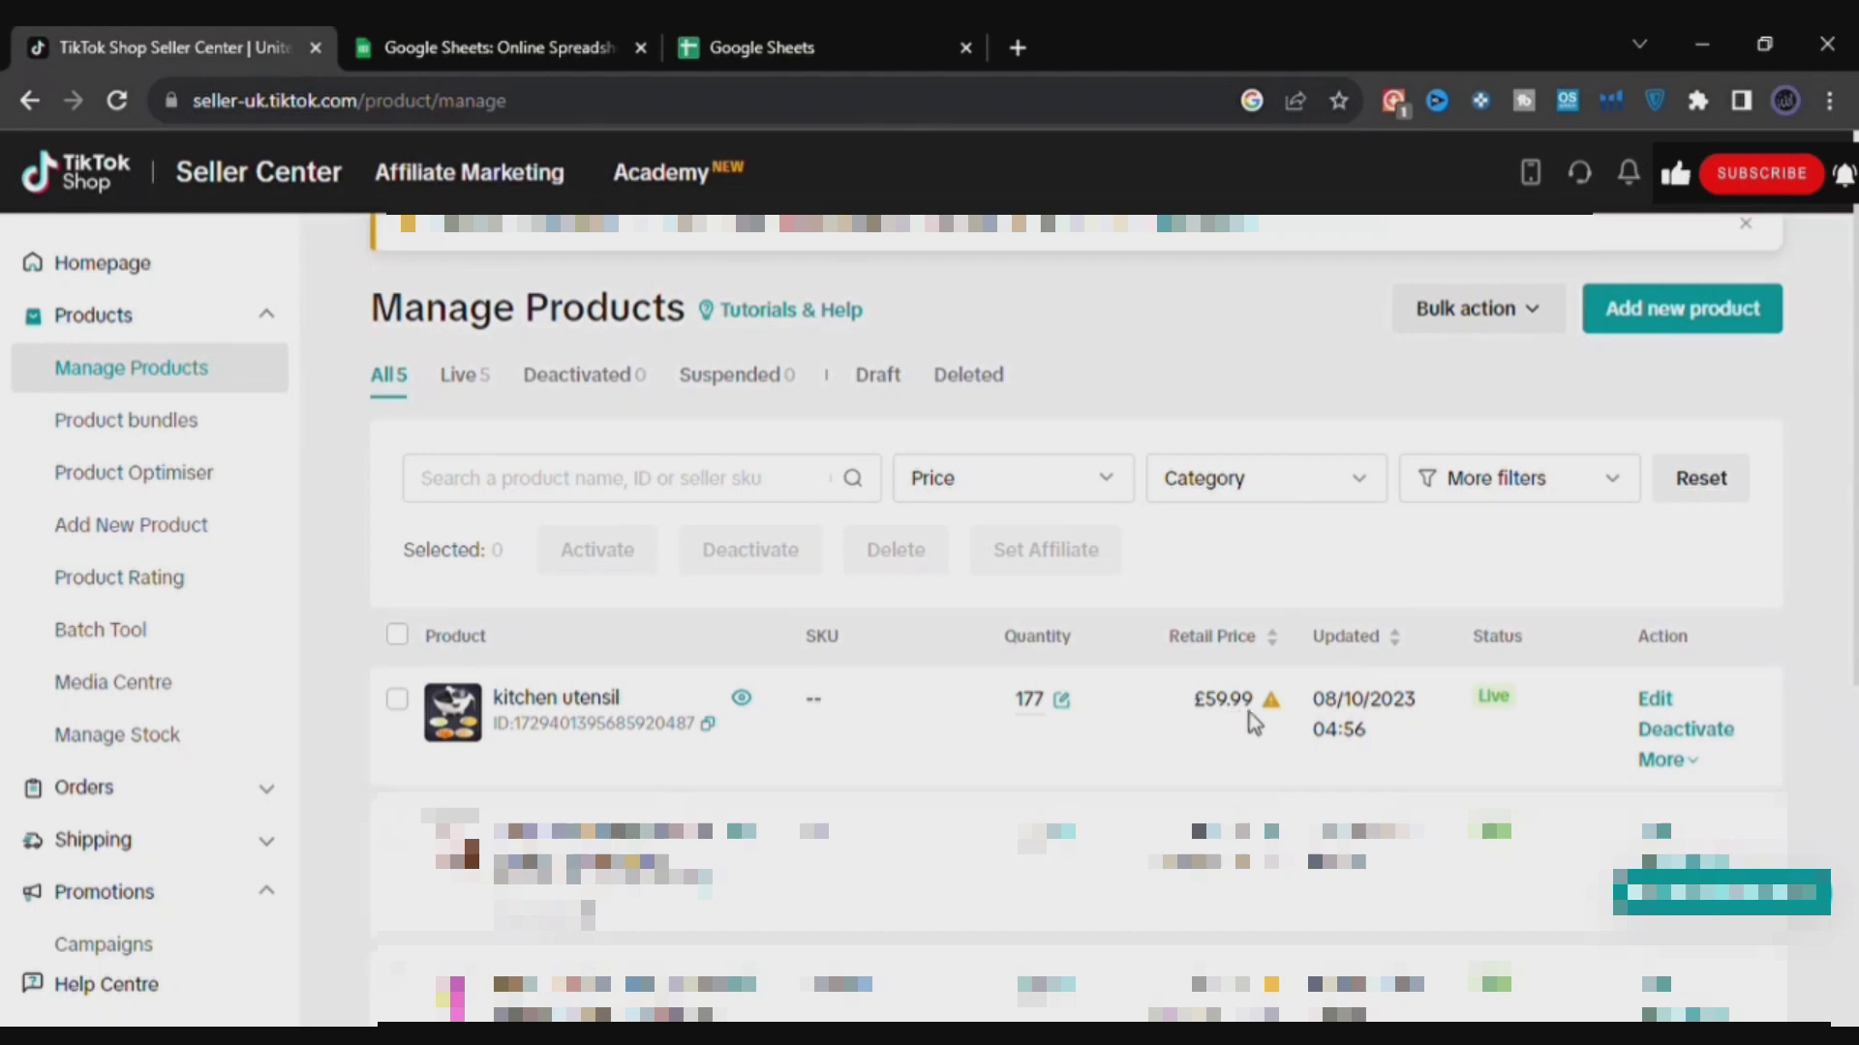
mouse_move(1273, 705)
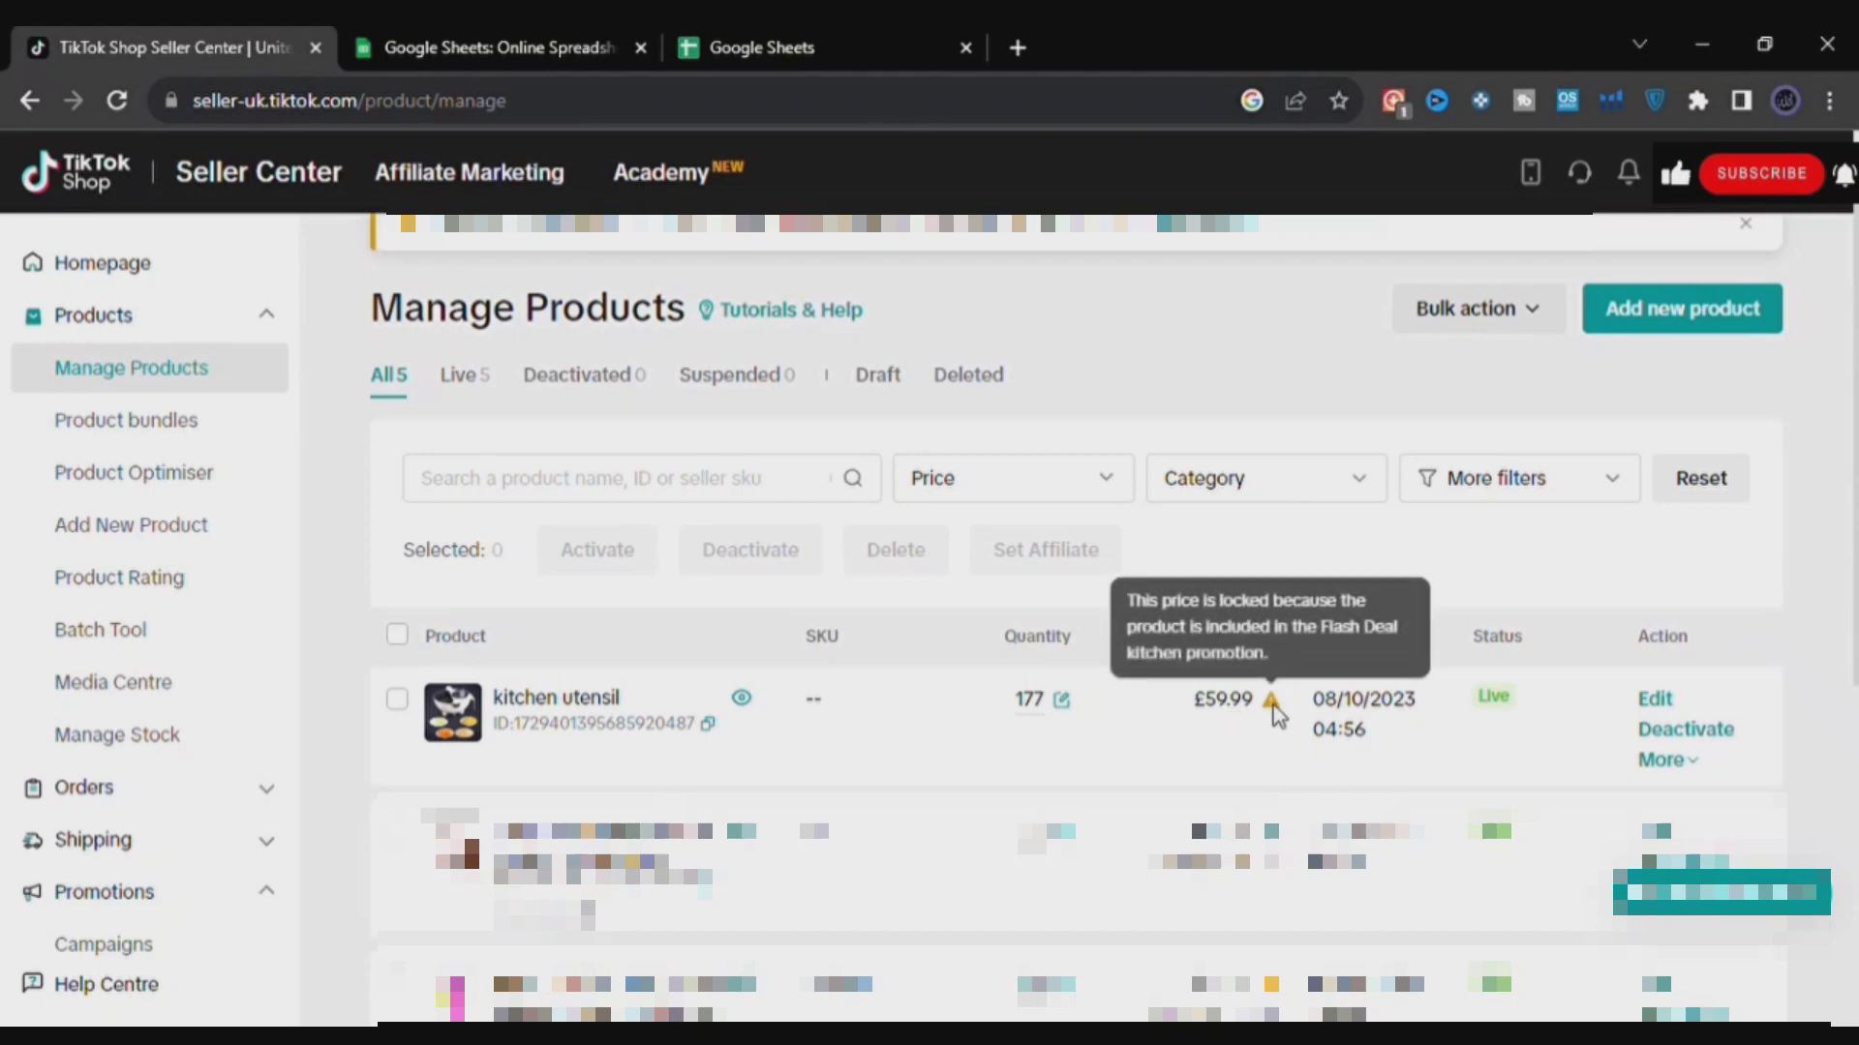